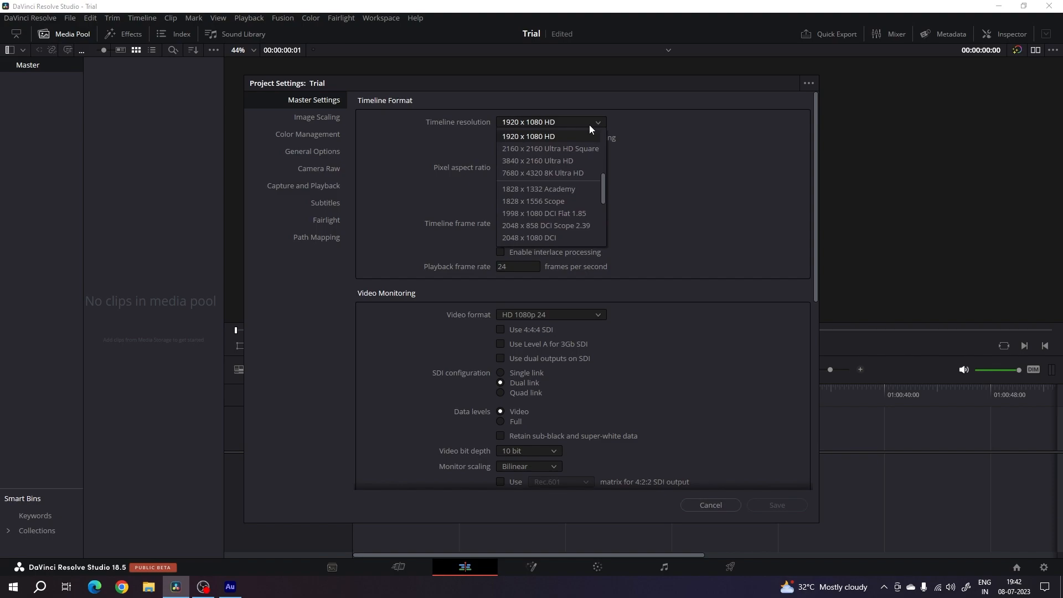
Step: Set the project's timeline frame rate to 60 frames per second and save the project settings
left_click(643, 166)
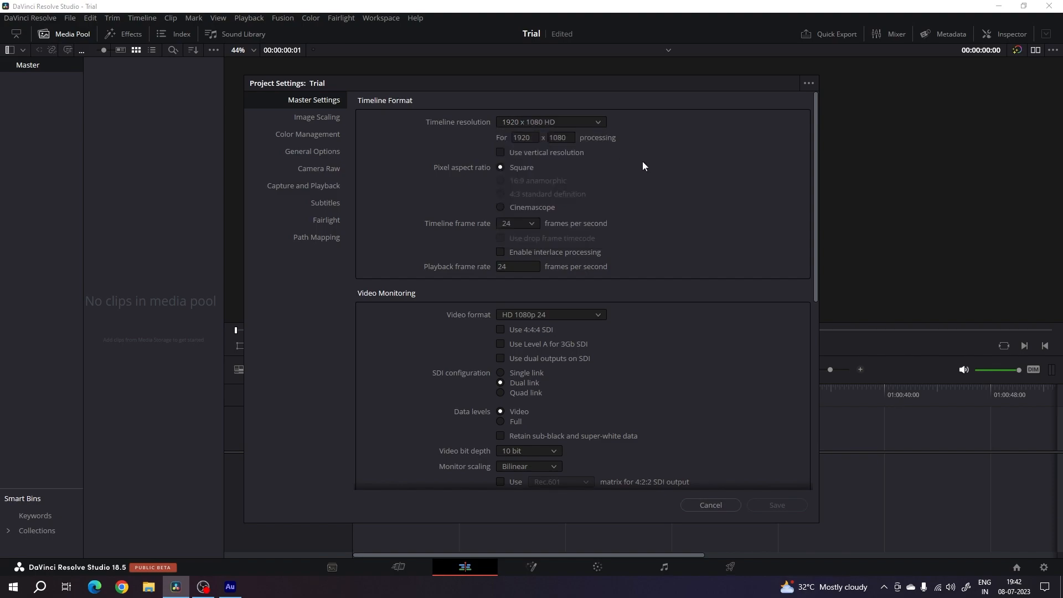
left_click(532, 225)
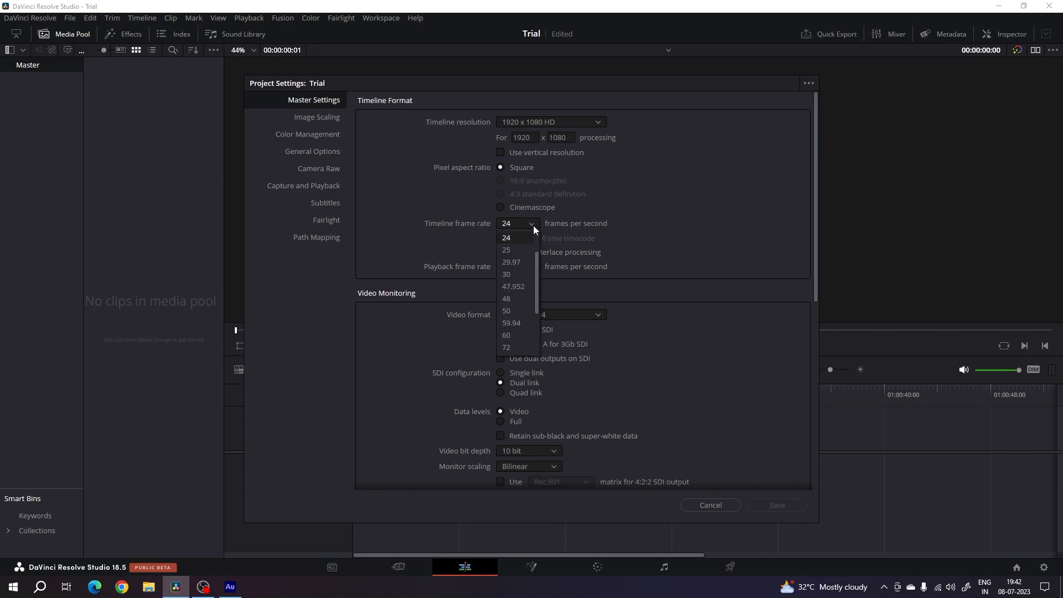
left_click(513, 335)
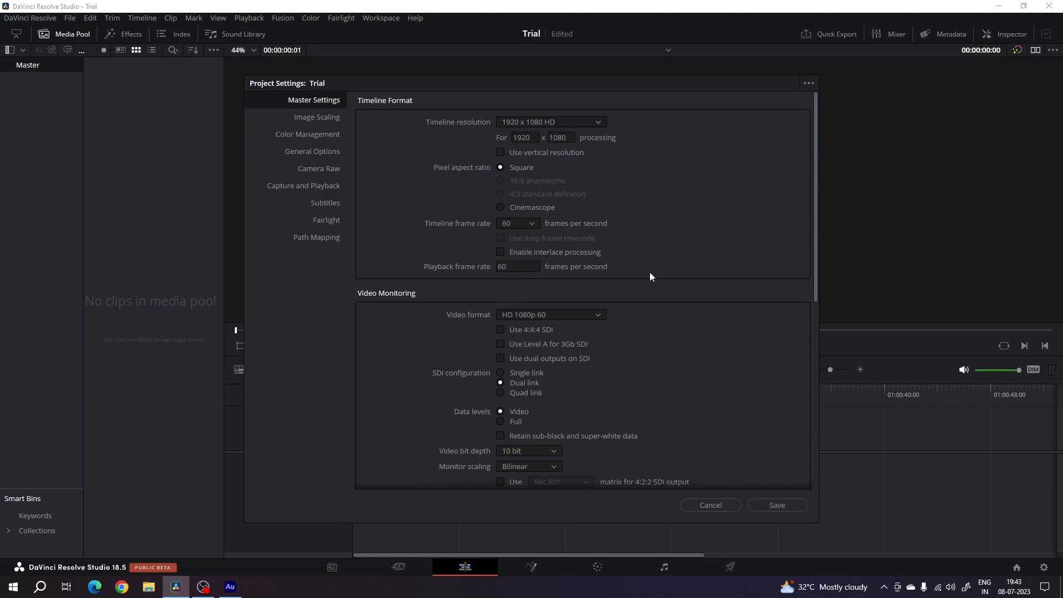
left_click(777, 505)
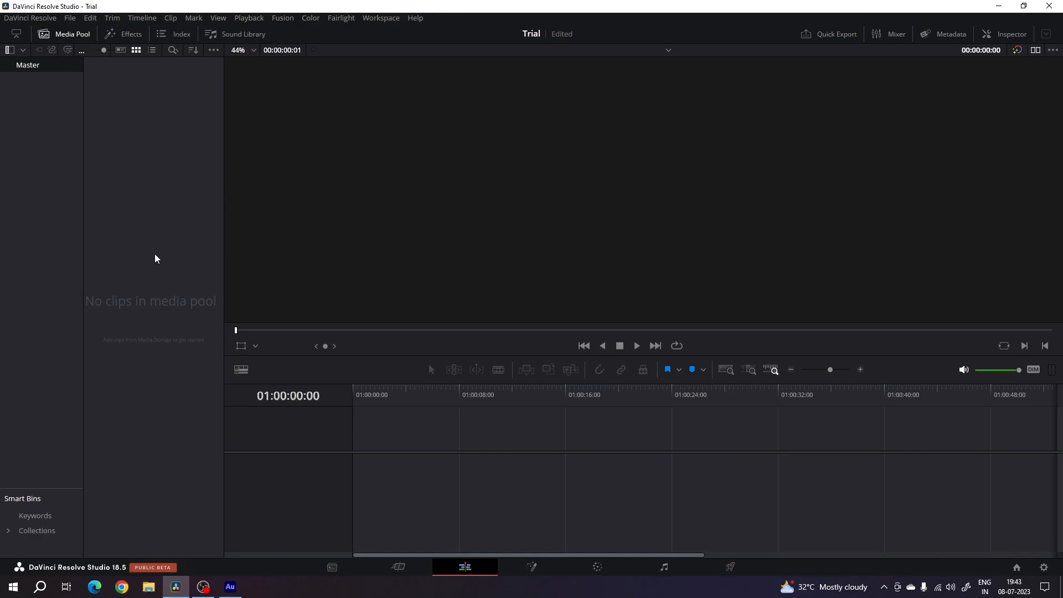
Step: Create a new Fusion composition clip named Fusion and place it at the start of the timeline
right_click(142, 203)
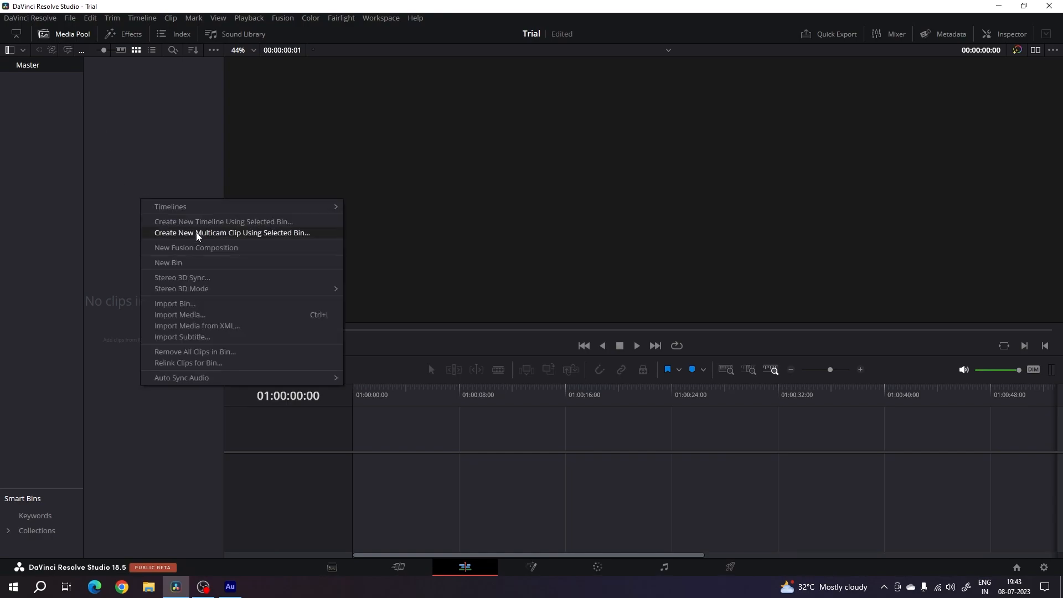
left_click(189, 247)
left_click_drag(590, 294, 525, 294)
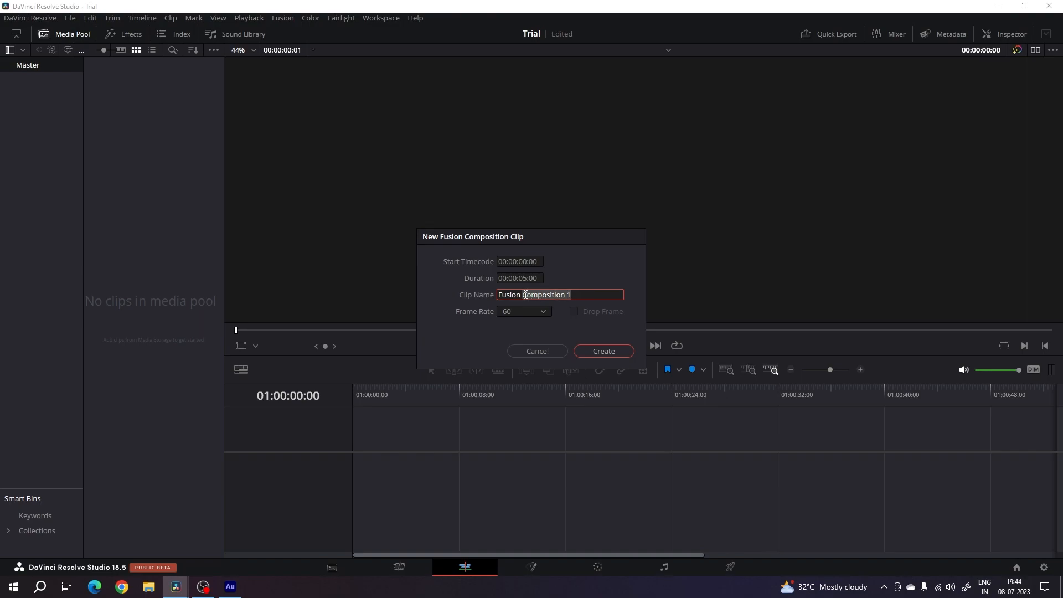
key("BackSpace")
left_click(619, 352)
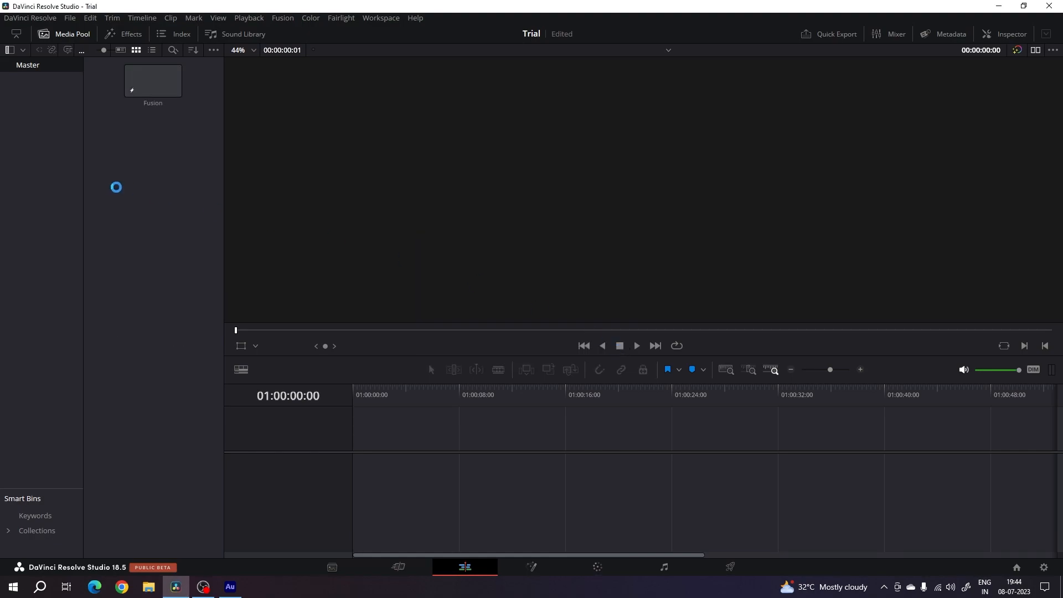
left_click_drag(147, 88, 357, 441)
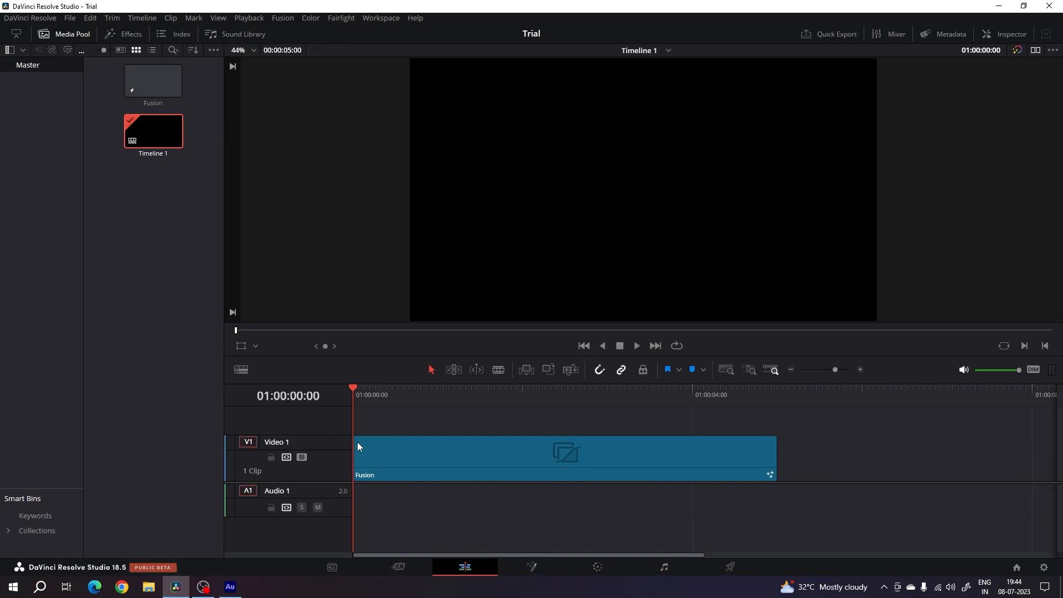
Step: Open the clip on the Fusion page, move the MediaOut1 node to the graph's lower-right area, and use a single viewer
left_click(524, 564)
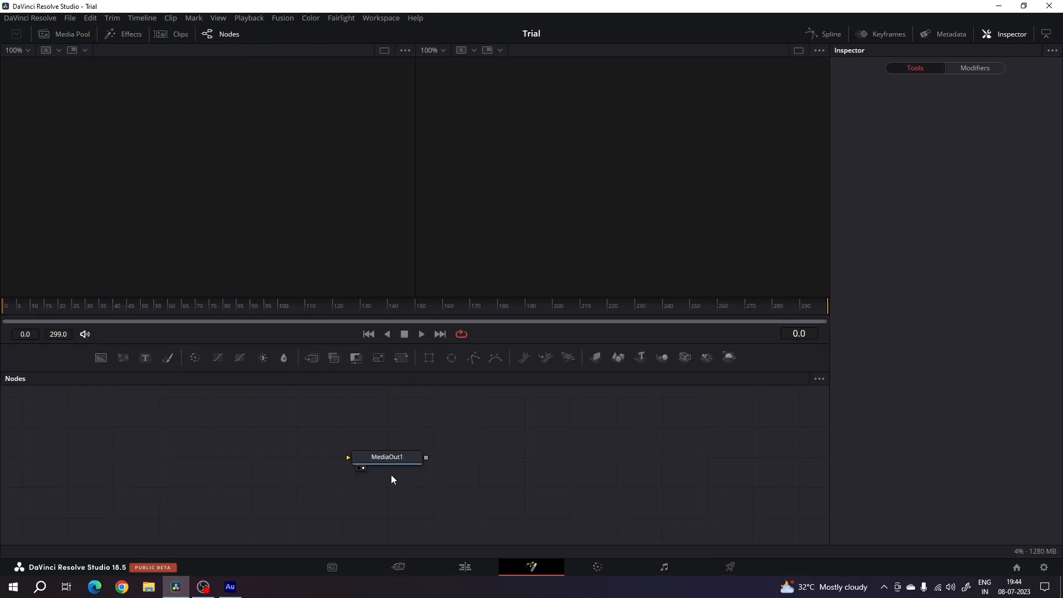
left_click_drag(395, 467, 761, 505)
left_click(743, 491)
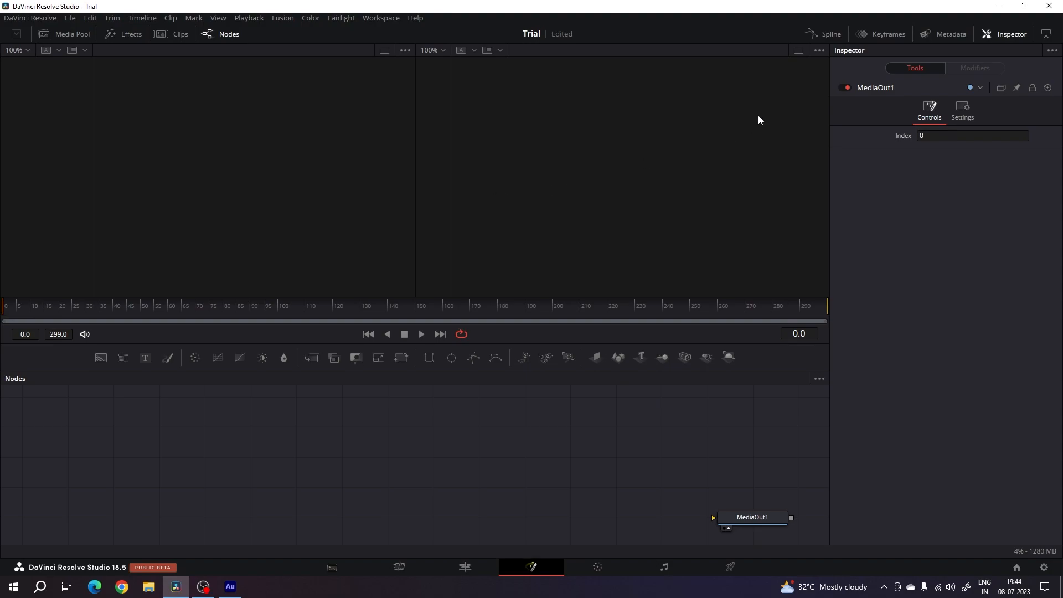
left_click(798, 51)
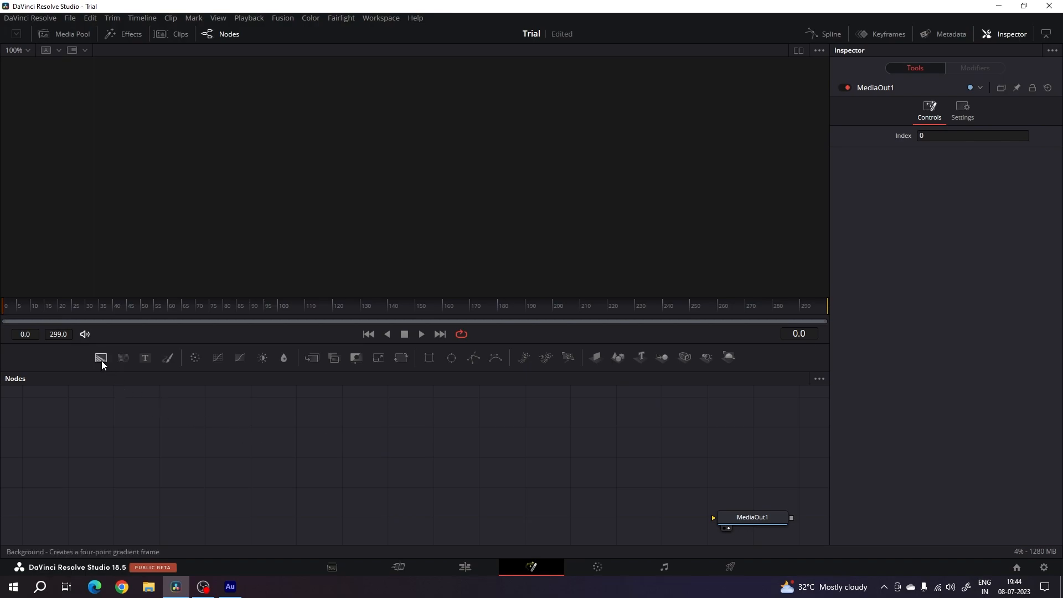
Step: Add a Background node, display it in the viewer, and mask it with a Rectangle node
left_click_drag(101, 360, 296, 455)
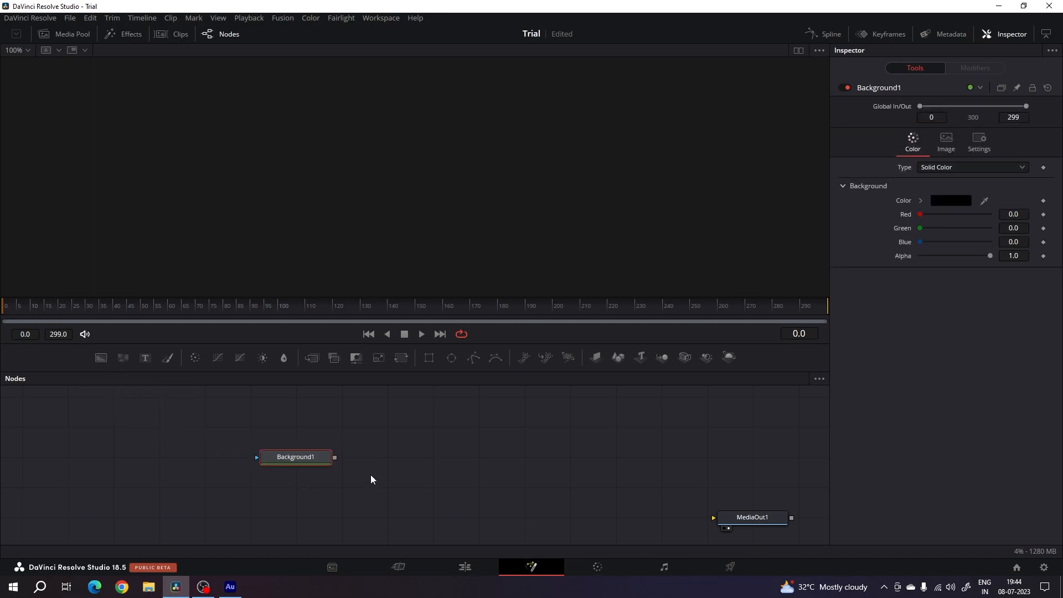
key("1")
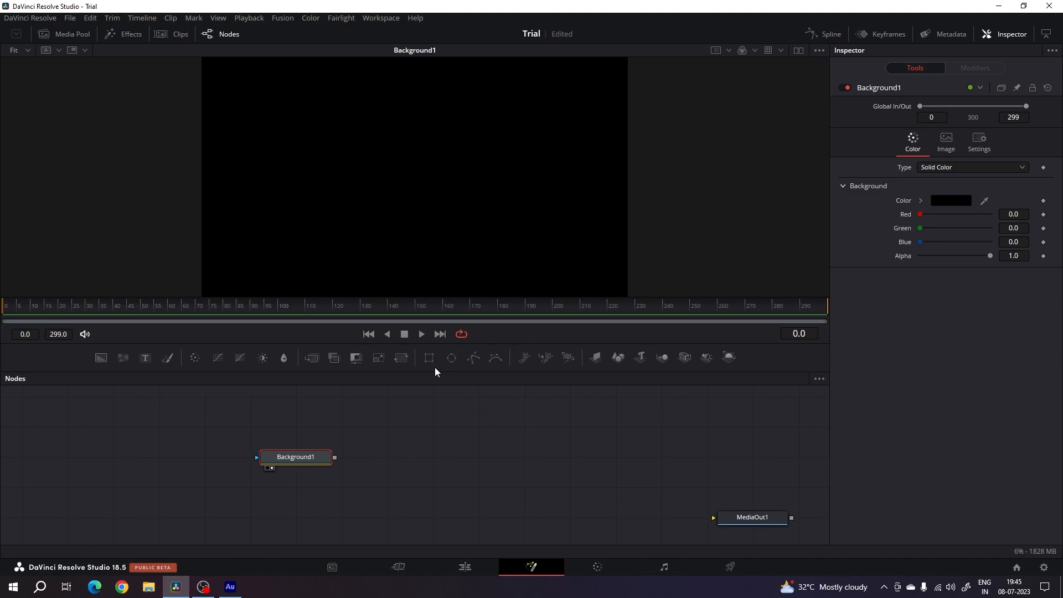
left_click_drag(429, 358, 299, 457)
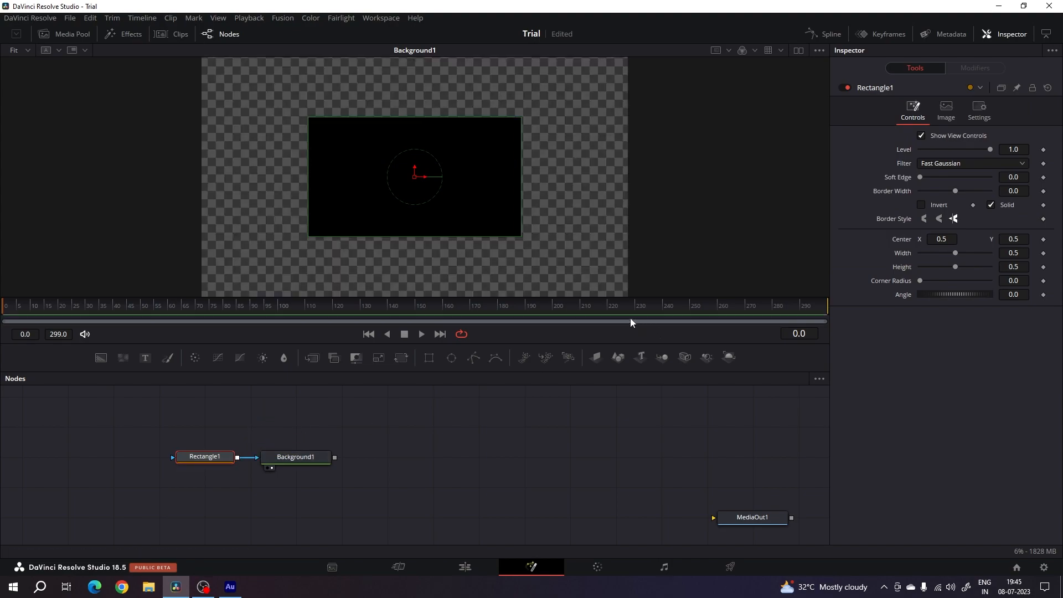
Step: Resize the rectangle mask into an upright shape with a width of 0.25 and a height of 0.8
left_click_drag(416, 237, 418, 299)
left_click_drag(520, 232, 486, 233)
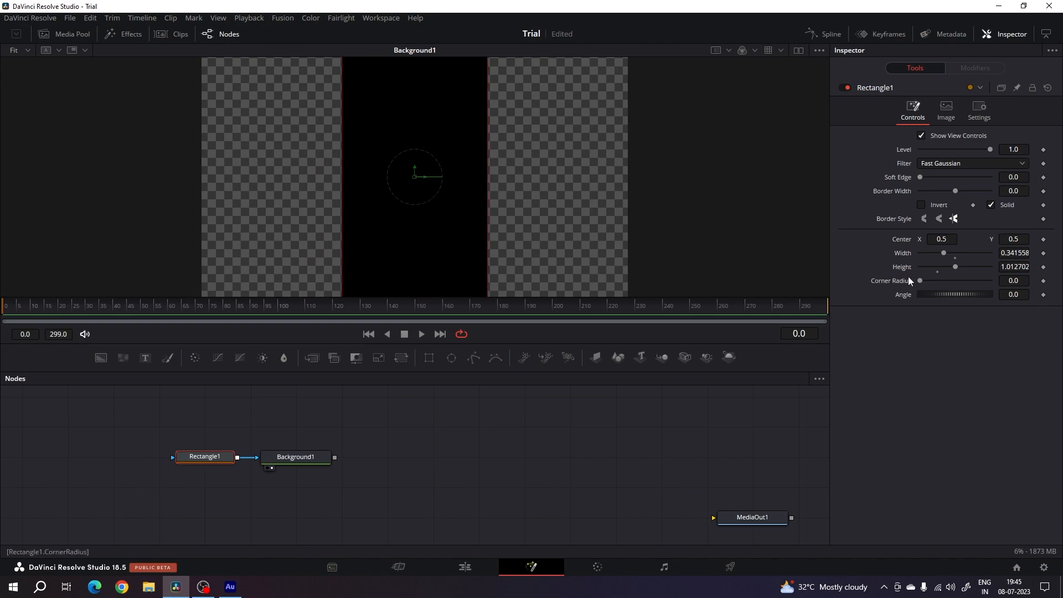
left_click(1019, 253)
type("0.25")
key("Tab")
type("0.8")
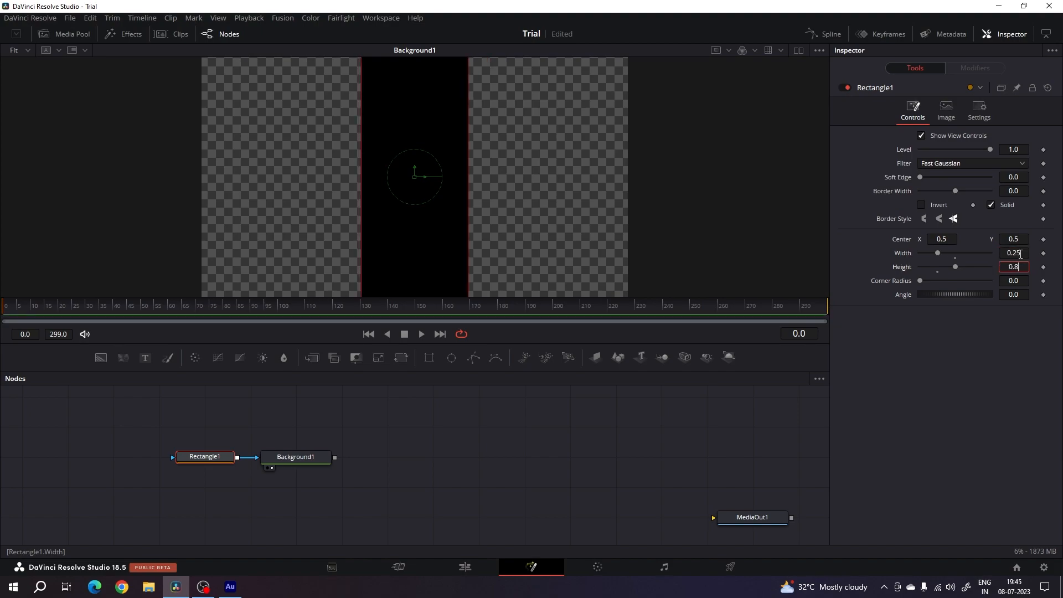
key("Tab")
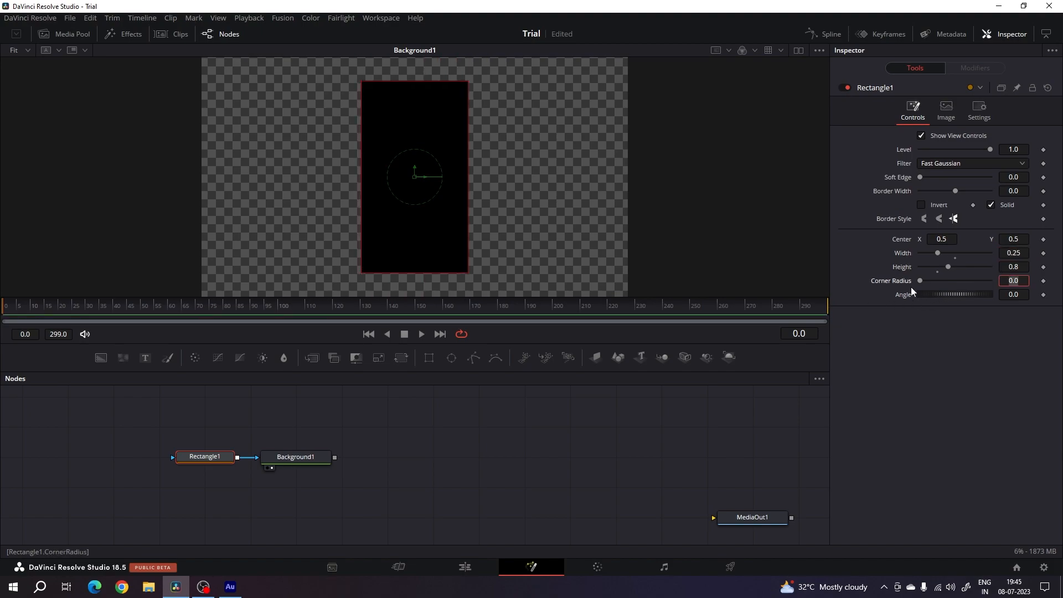
Step: Round the rectangle mask's corners with a corner radius of 0.2
left_click_drag(920, 280, 934, 284)
left_click(1006, 282)
key("BackSpace")
key("BackSpace")
key("BackSpace")
key("BackSpace")
key("BackSpace")
type("0.2")
key("Tab")
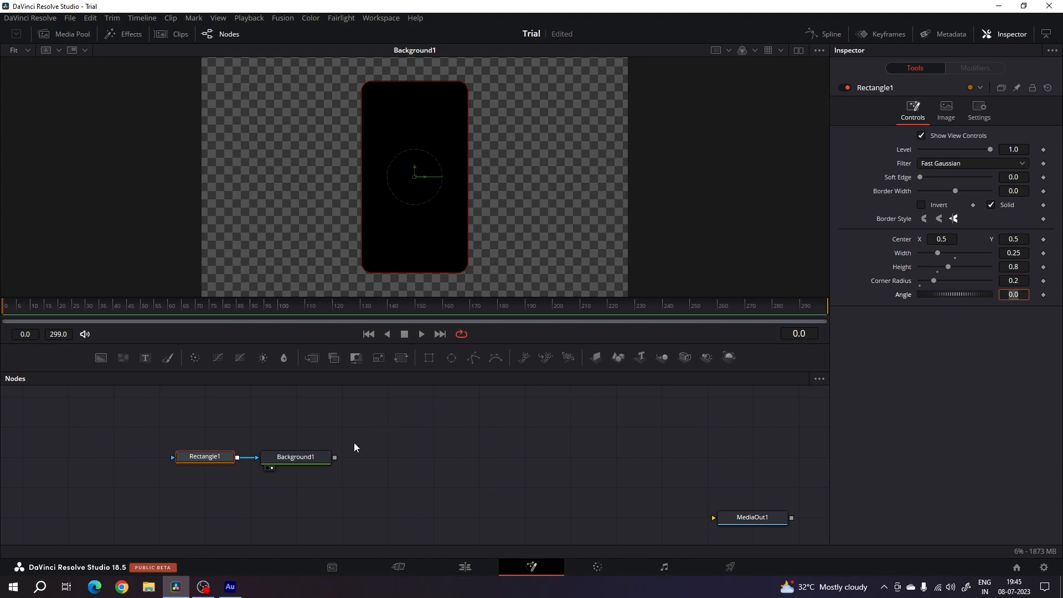
Step: Change the Background1 node's fill to a gradient of the Radial type
left_click(294, 460)
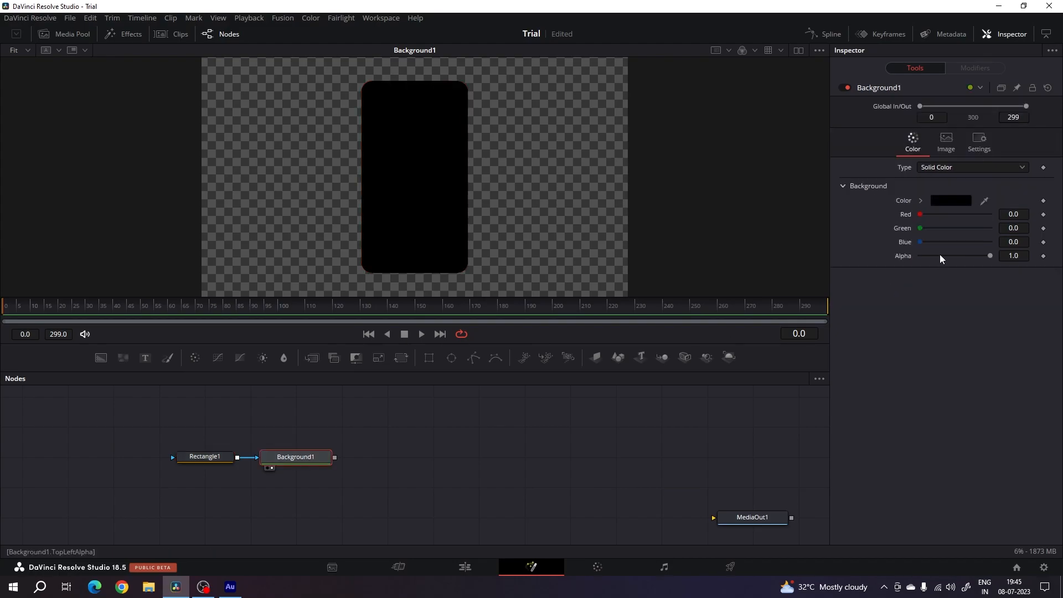
left_click(945, 168)
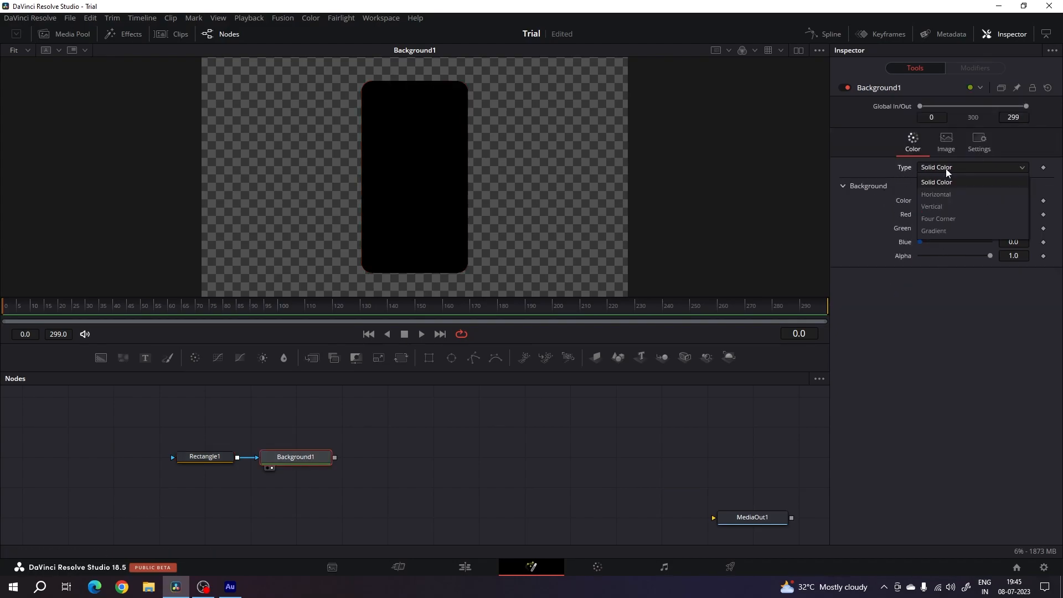
left_click(938, 231)
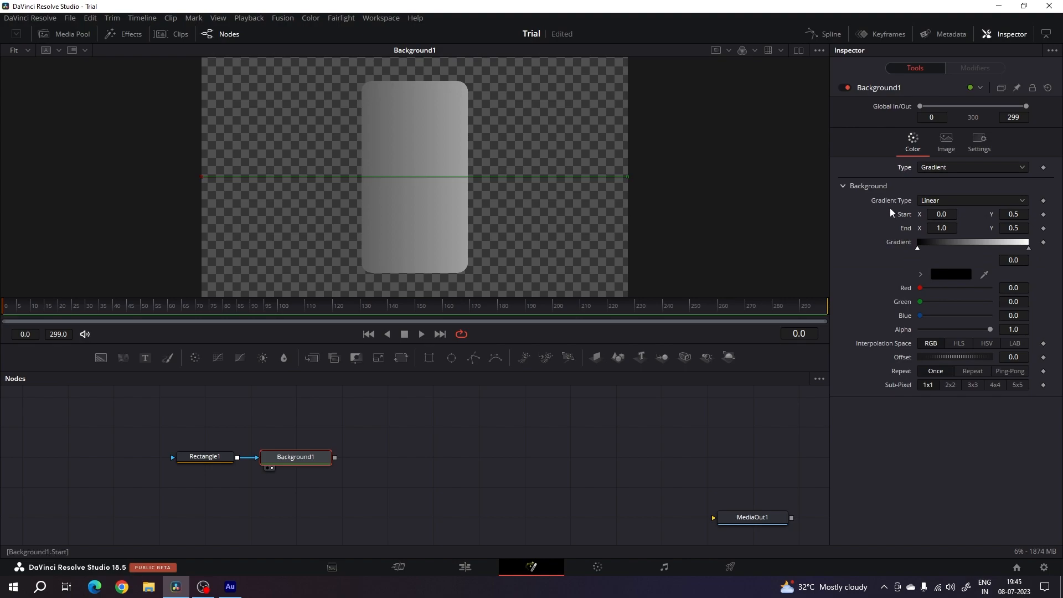
left_click(975, 201)
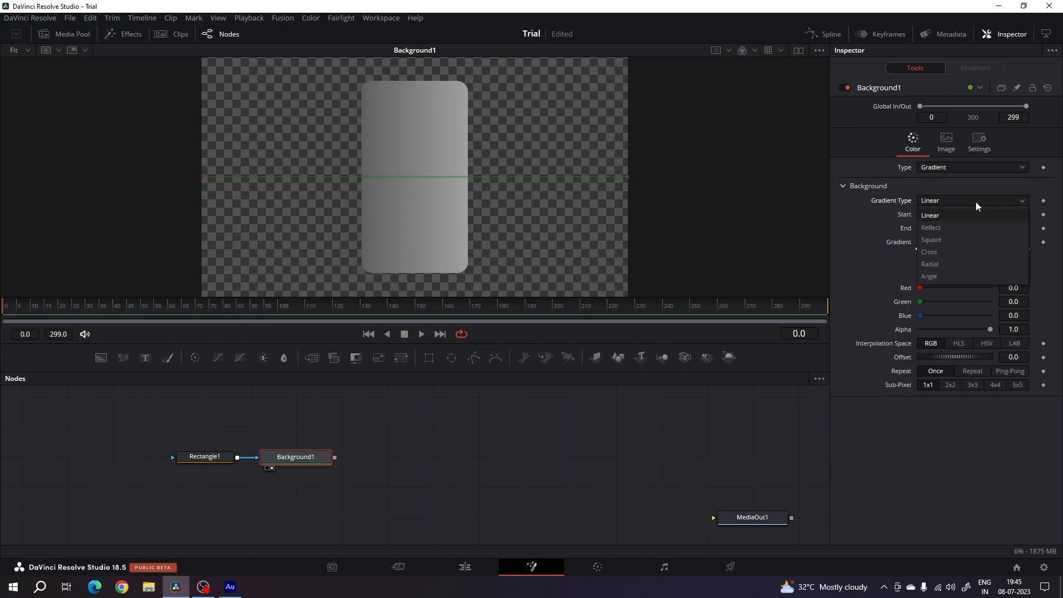
left_click(943, 264)
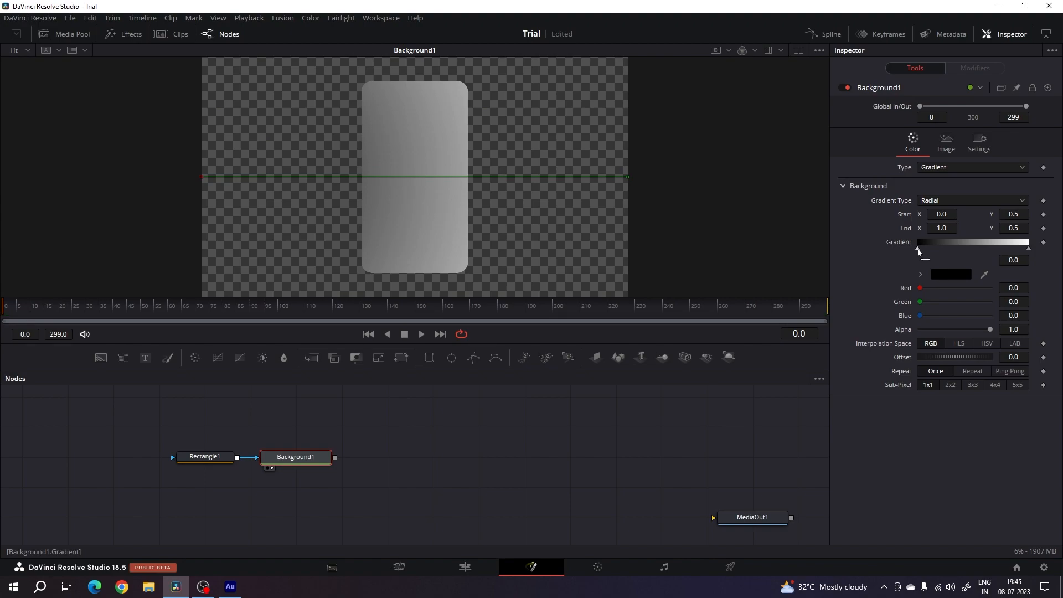
Step: Set the gradient's starting colour to violet-blue #5500ff
left_click(940, 276)
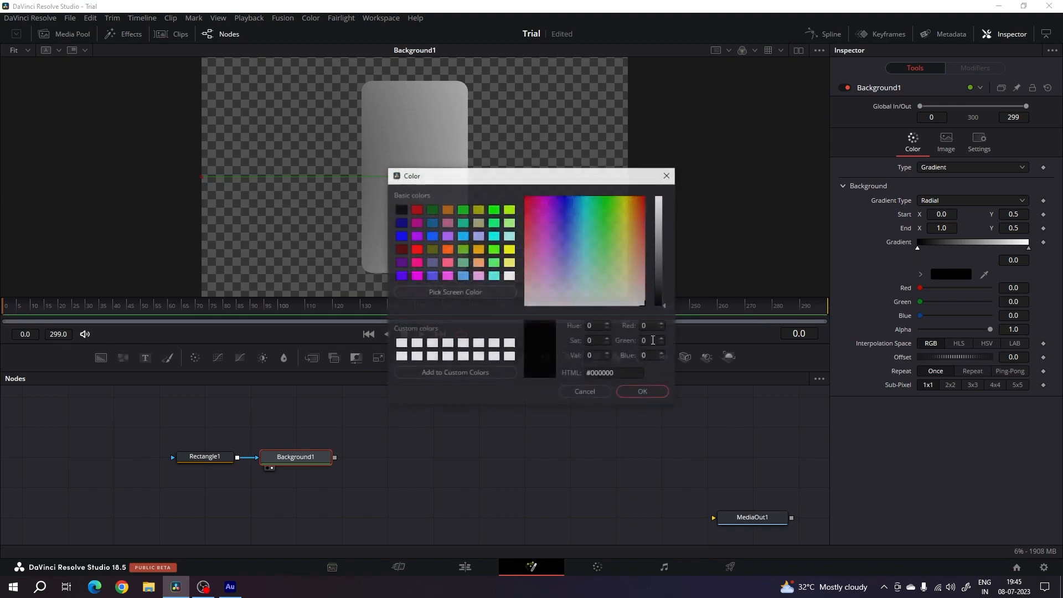
left_click(401, 277)
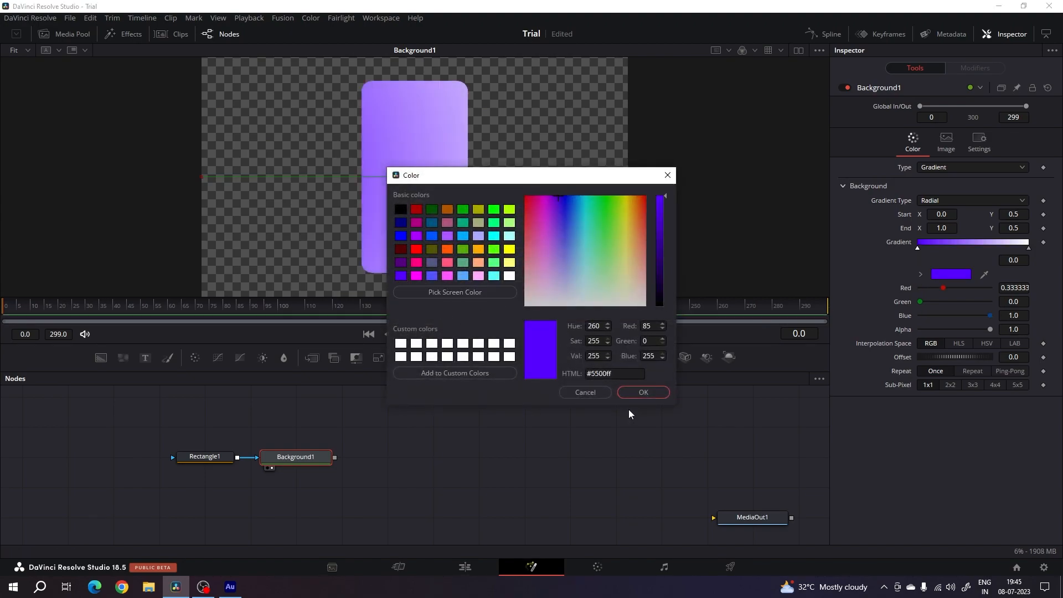
left_click(642, 393)
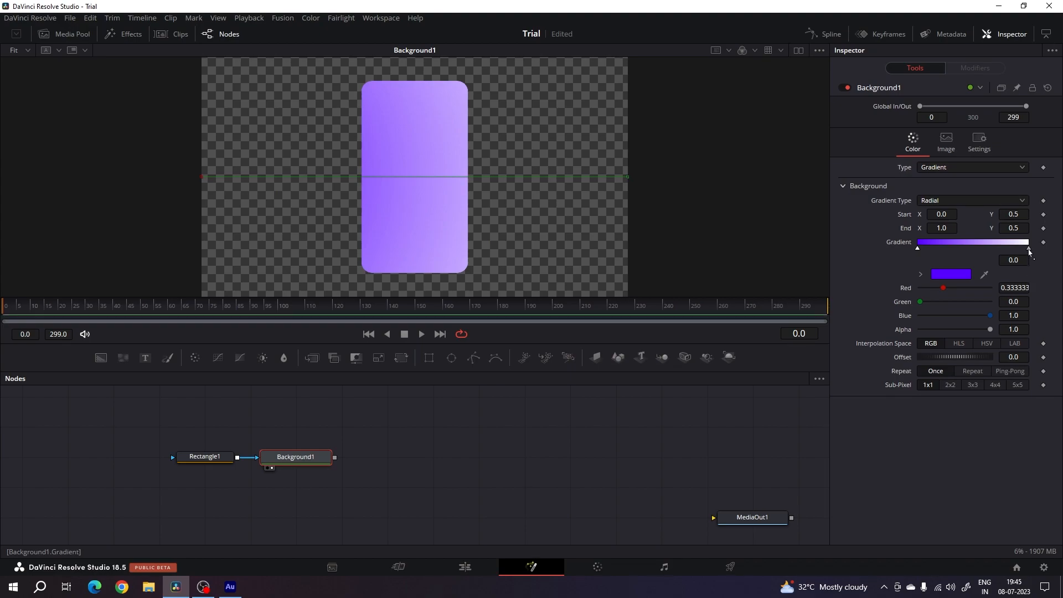
Step: Set the gradient's end colour to cyan #00ffff
left_click(1028, 248)
left_click(944, 277)
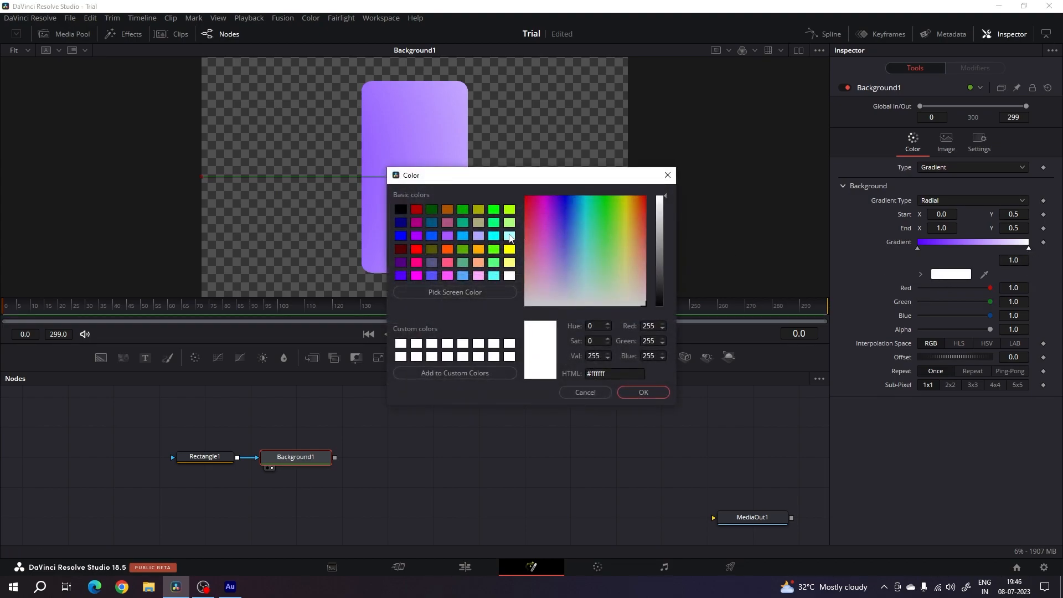
left_click(494, 236)
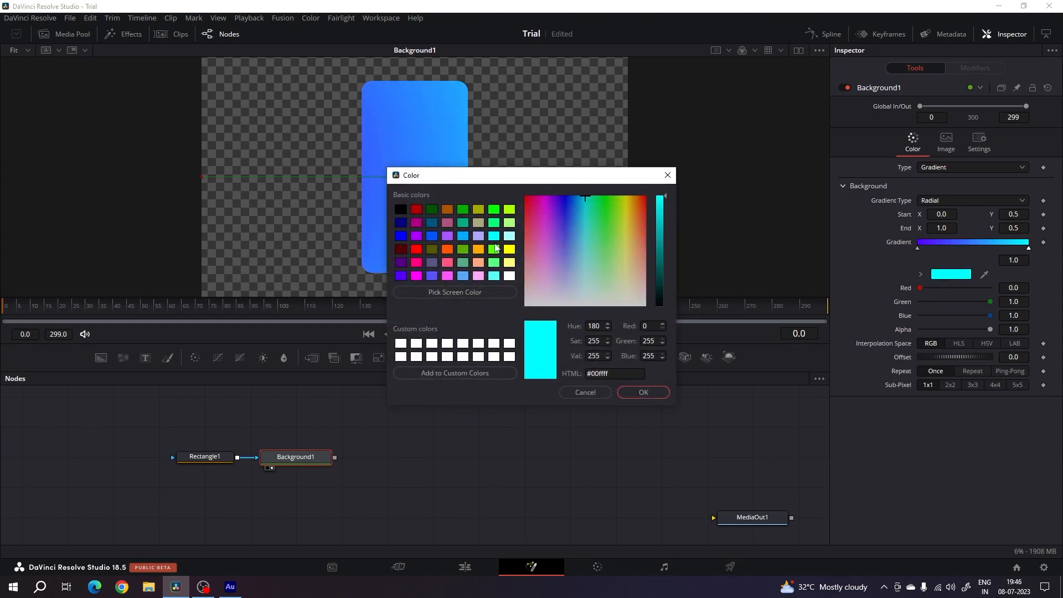
left_click(645, 391)
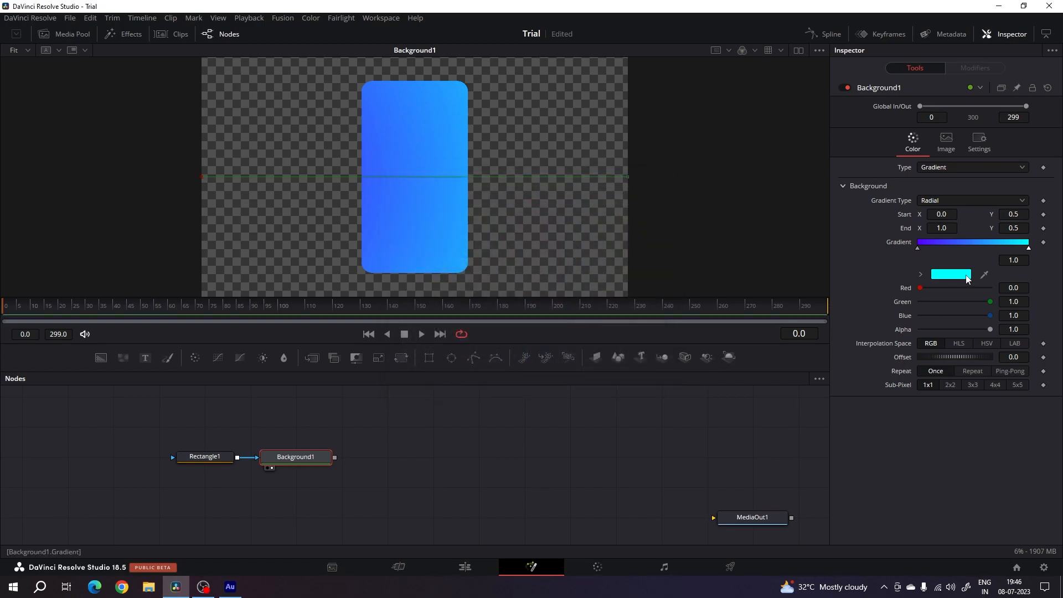
Step: Add a middle colour stop to the gradient at position 0.5 and make it black
left_click(969, 246)
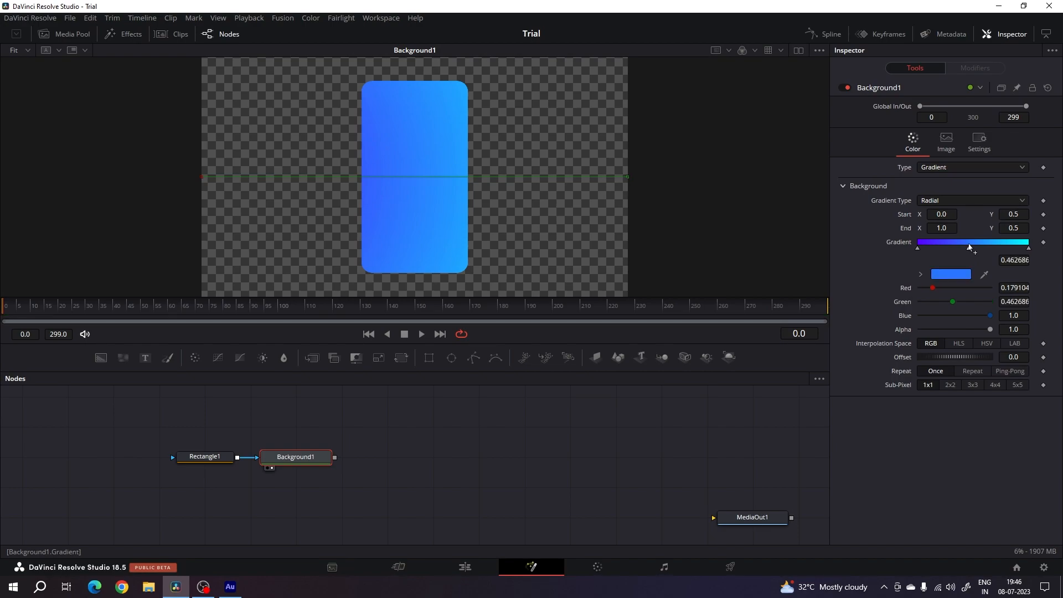
left_click_drag(969, 250, 970, 250)
left_click(1015, 260)
type("0.5")
key("Tab")
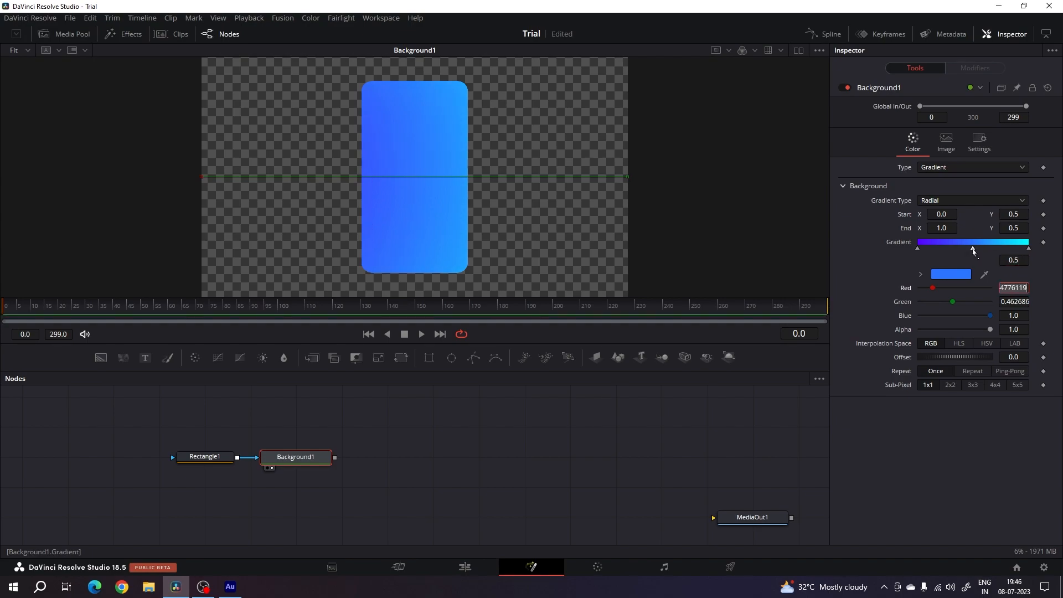
left_click(952, 275)
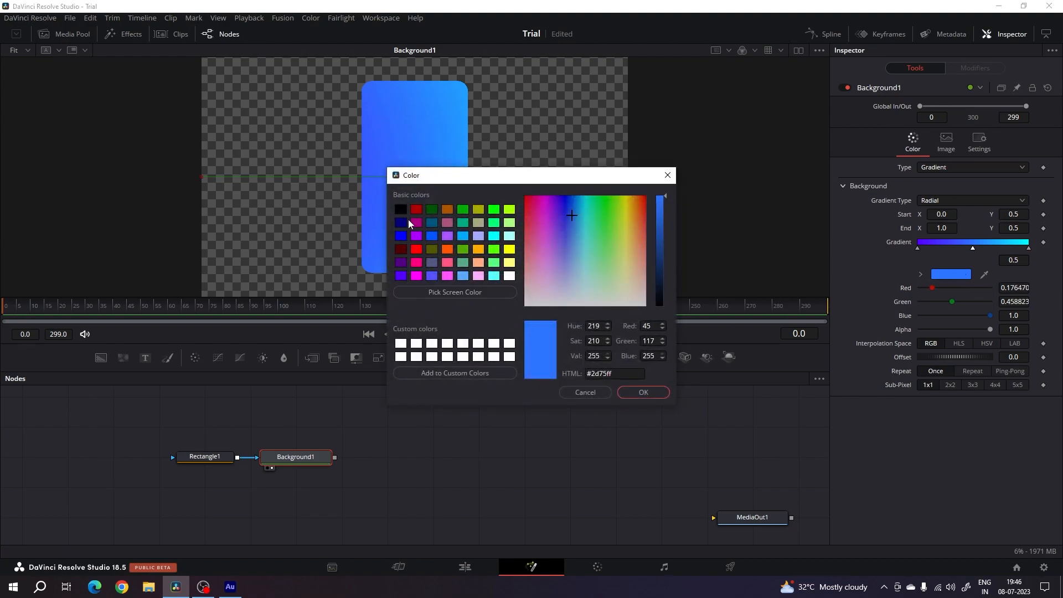
left_click(400, 209)
left_click(641, 392)
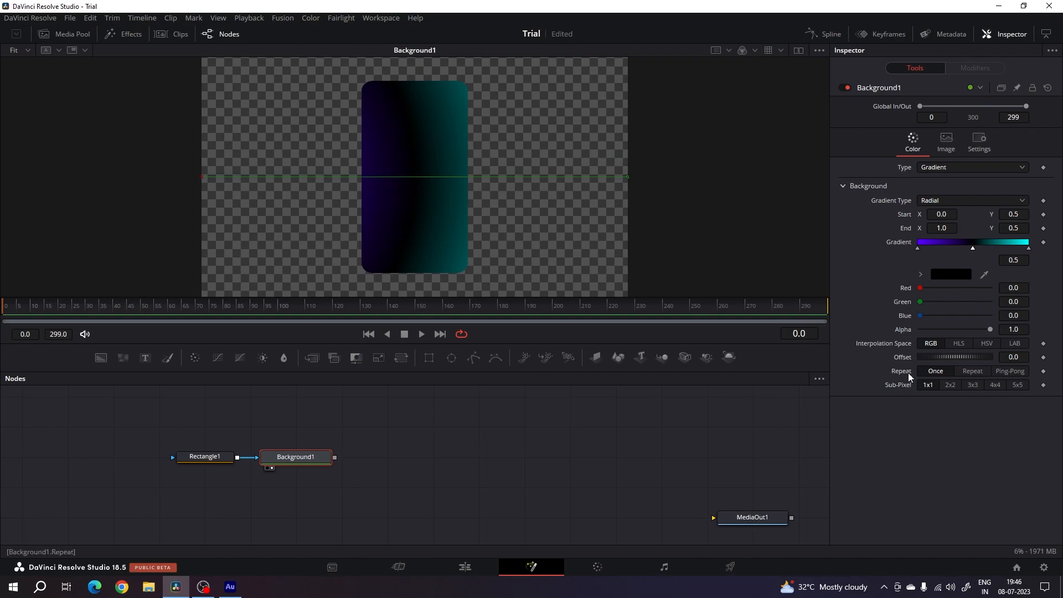
Step: Set the gradient's repeat mode to Ping-Pong and its interpolation space to LAB
left_click(1008, 373)
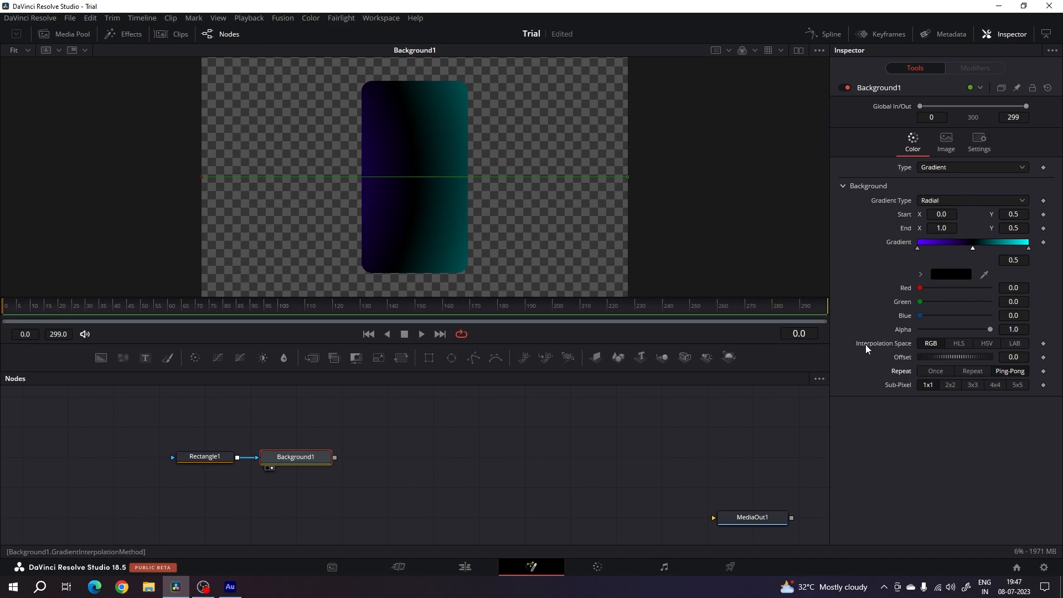
left_click(1016, 344)
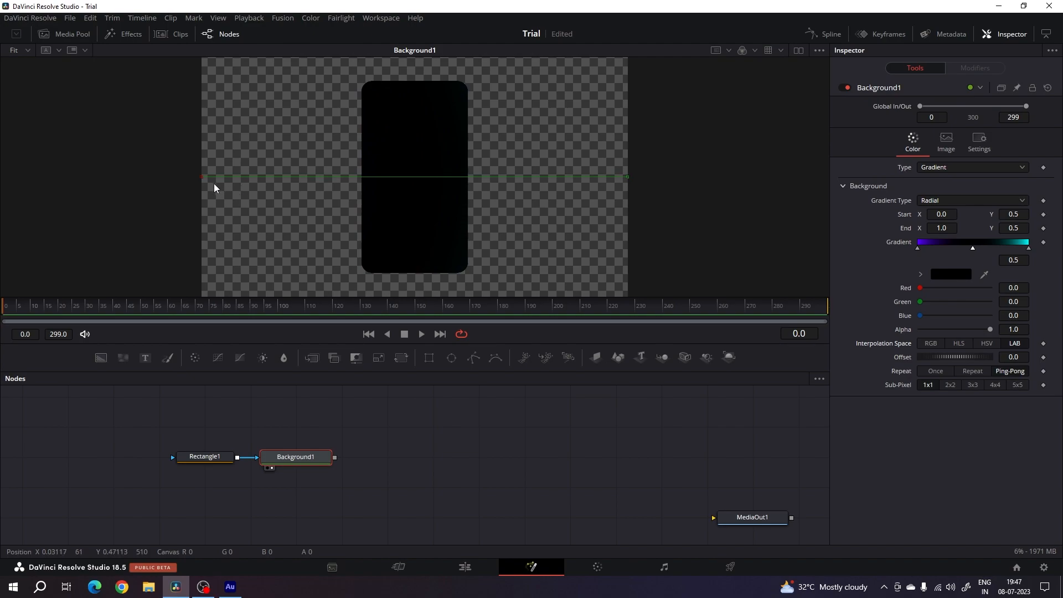
Step: Place the radial gradient's start at about X 0.366, Y 0.334 and its end at about X 0.6, Y 0.639
left_click_drag(201, 177, 358, 215)
left_click_drag(626, 176, 459, 143)
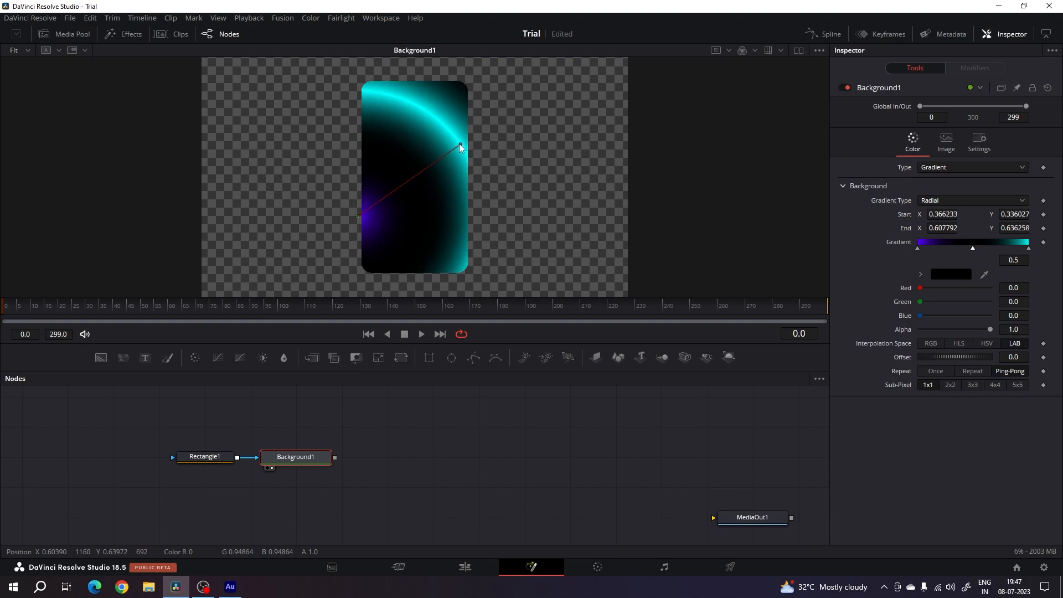
left_click_drag(358, 215, 357, 217)
left_click_drag(460, 142, 457, 145)
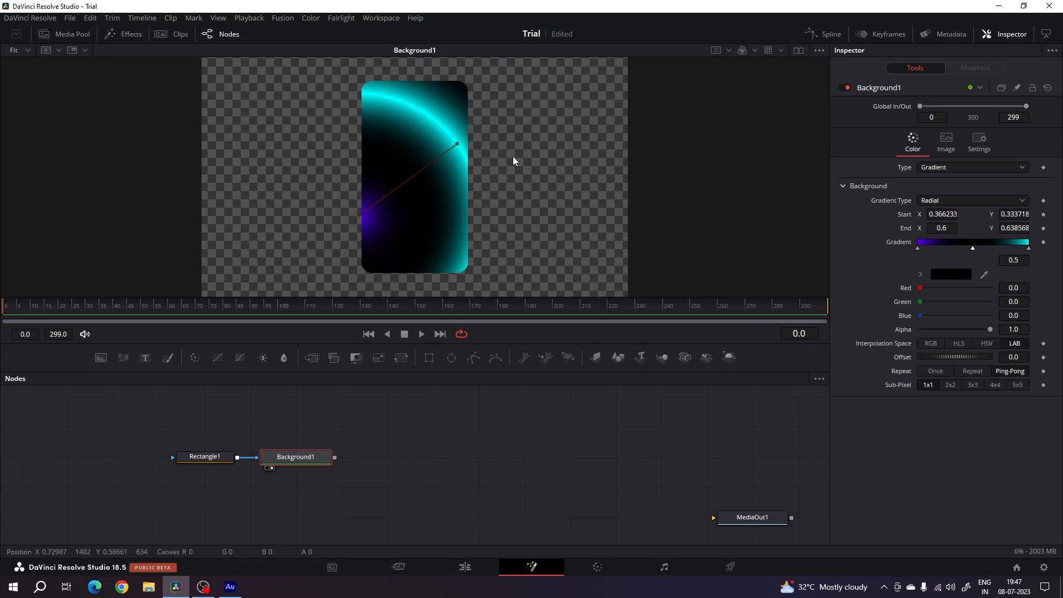
Step: Apply a Perturb modifier to the gradient's Offset and preview the resulting animation
mouse_move(943, 357)
left_mouse_down()
mouse_move(973, 357)
mouse_move(932, 353)
mouse_move(954, 363)
left_mouse_up()
left_click(954, 364)
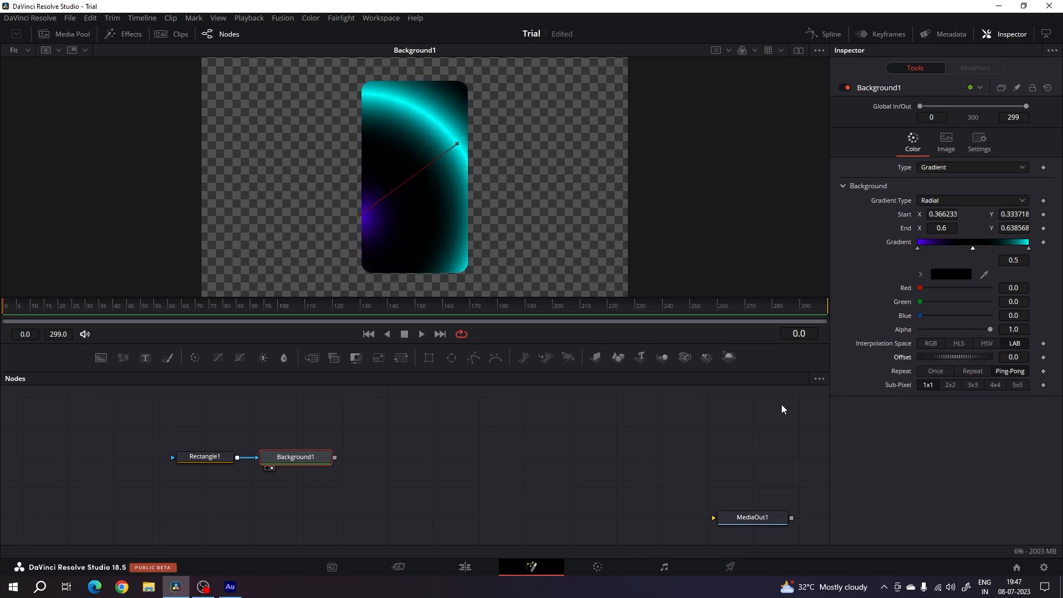
right_click(901, 359)
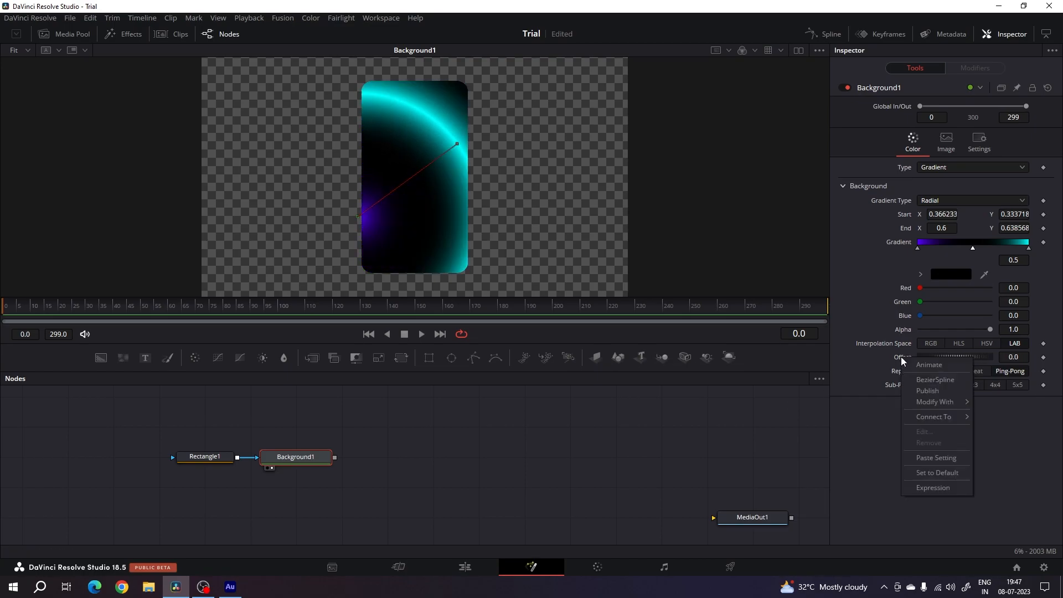
mouse_move(942, 402)
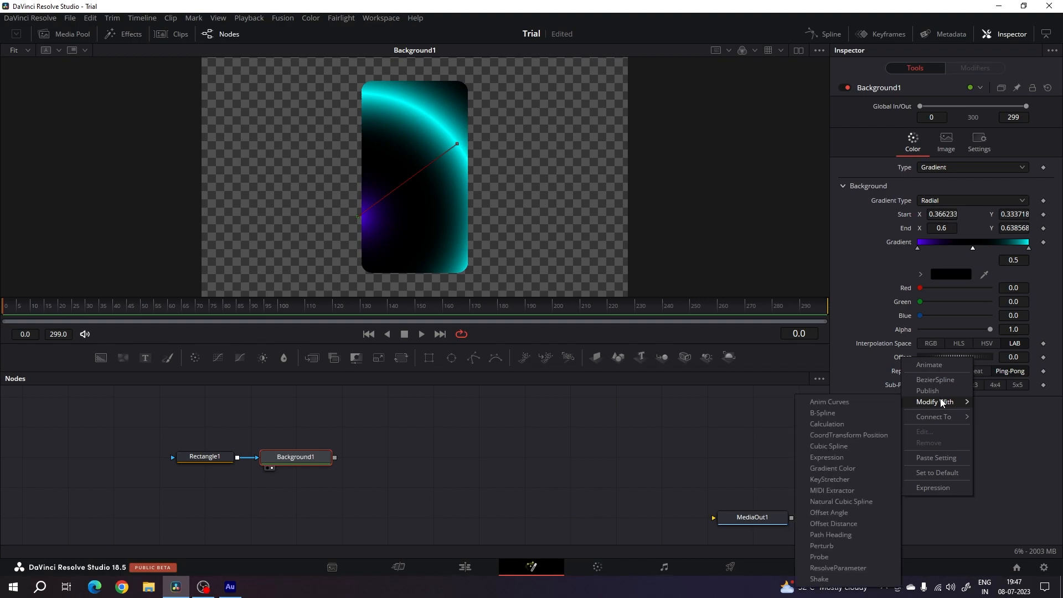
left_click(842, 546)
left_click(422, 334)
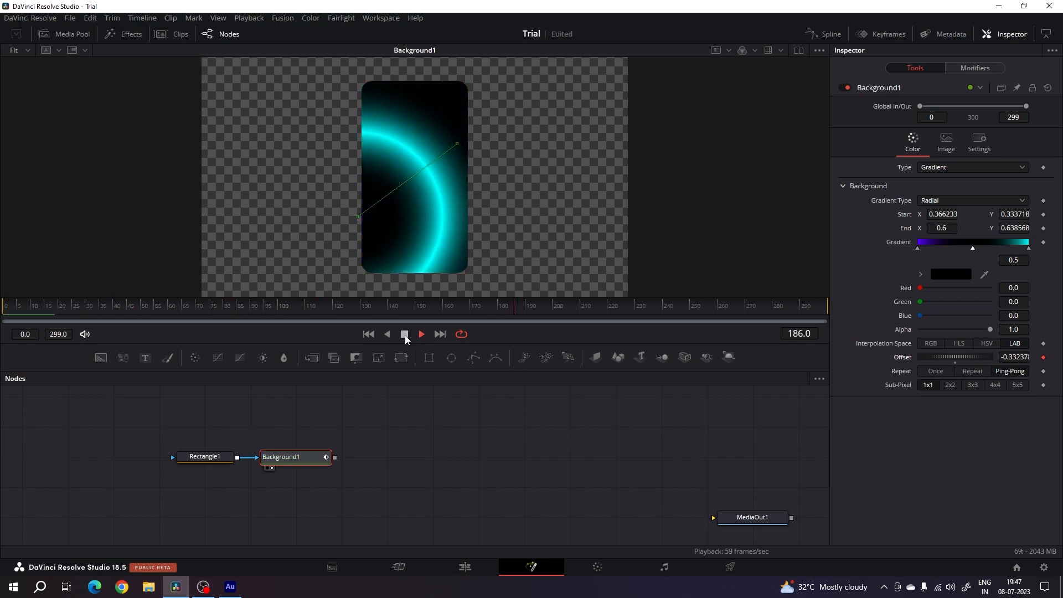
left_click(404, 335)
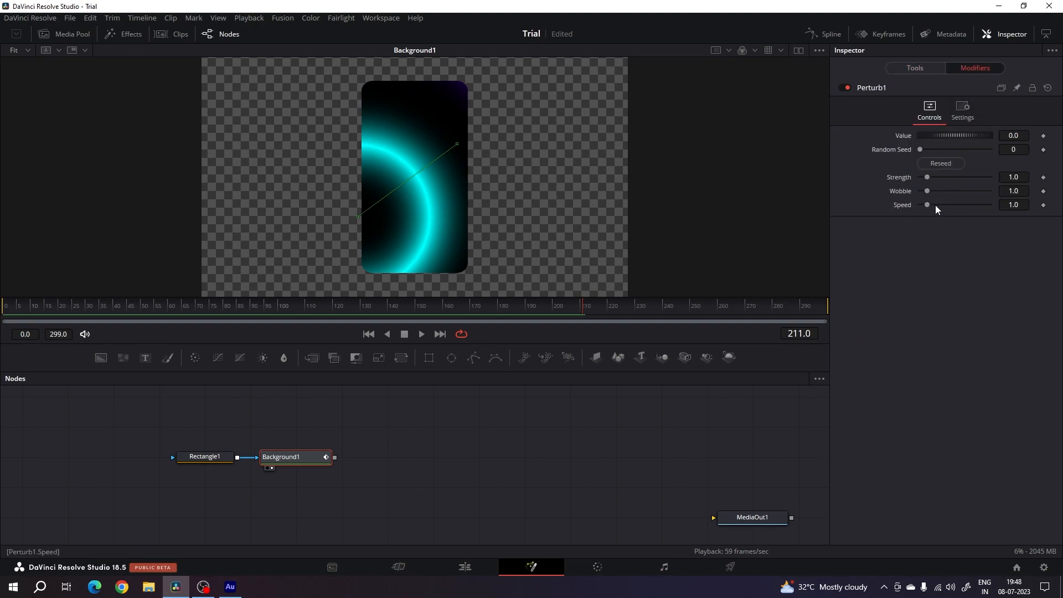
Step: Set the Perturb modifier's speed to 0.3 and its strength to 0.3
left_click(1019, 206)
type("0.3")
key("Tab")
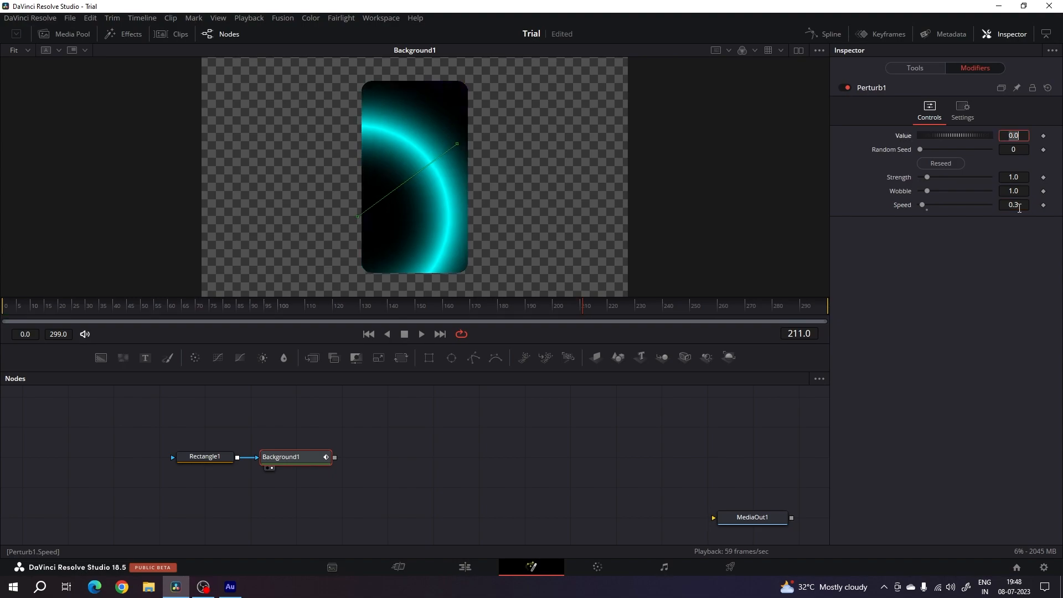
left_click(1016, 179)
type("0.3")
key("Tab")
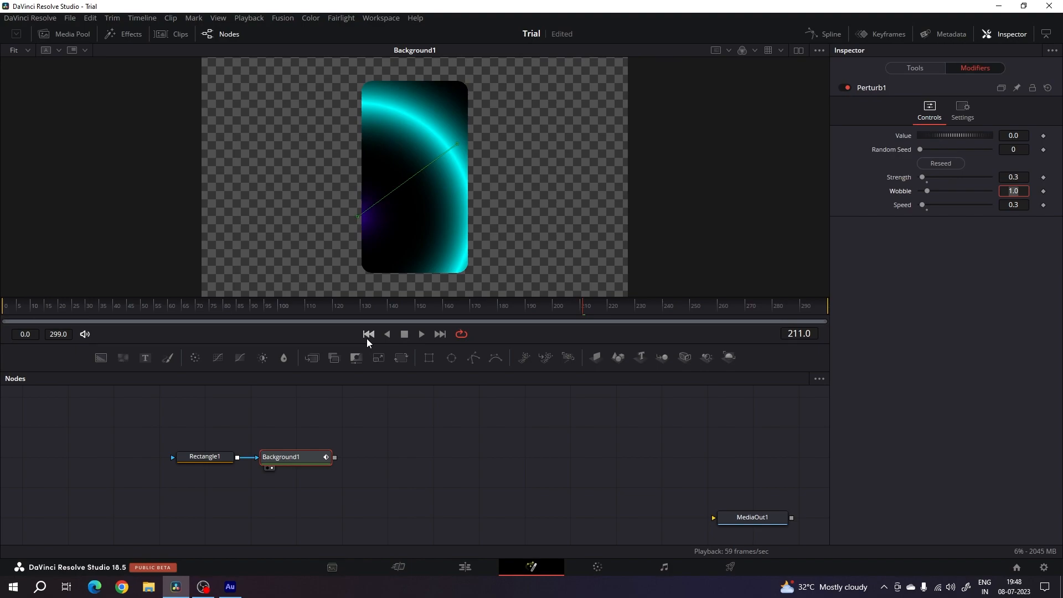
Step: Play the composition from the first frame to check the perturbed gradient's motion
left_click(367, 335)
key("BackSpace")
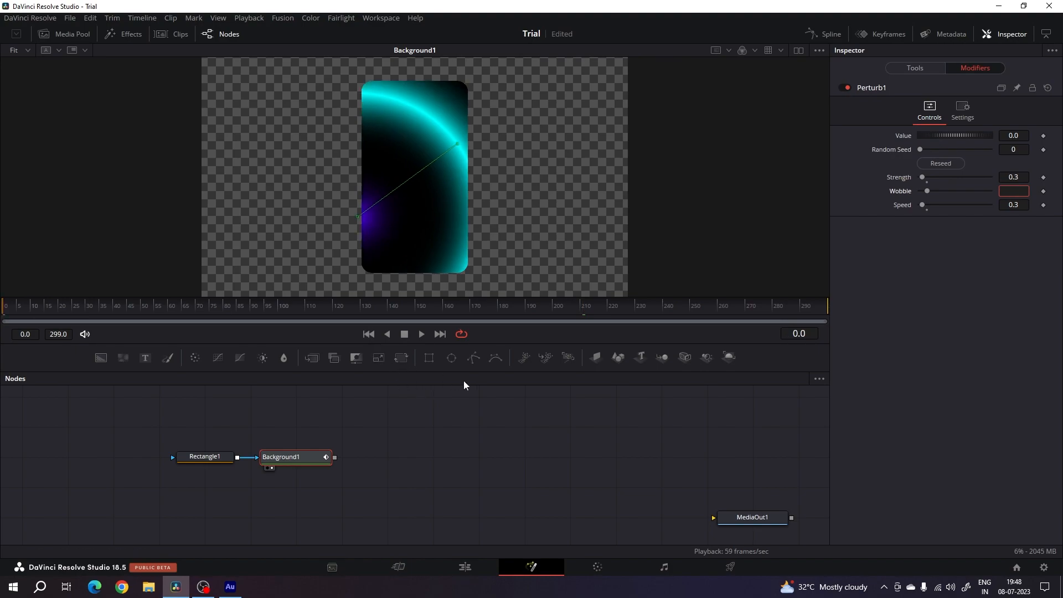
left_click(426, 338)
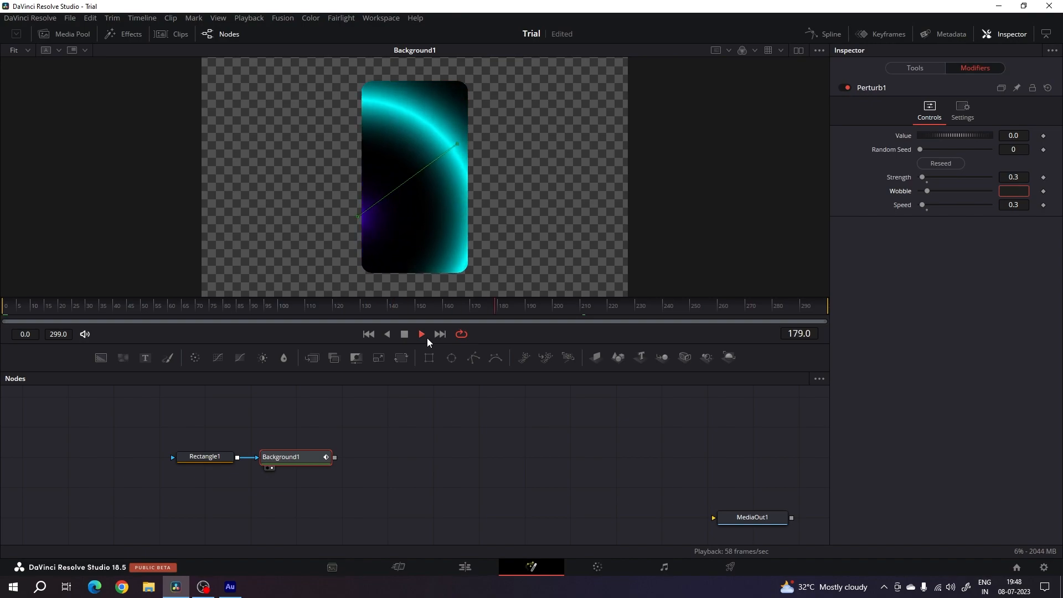
left_click(427, 407)
key("space")
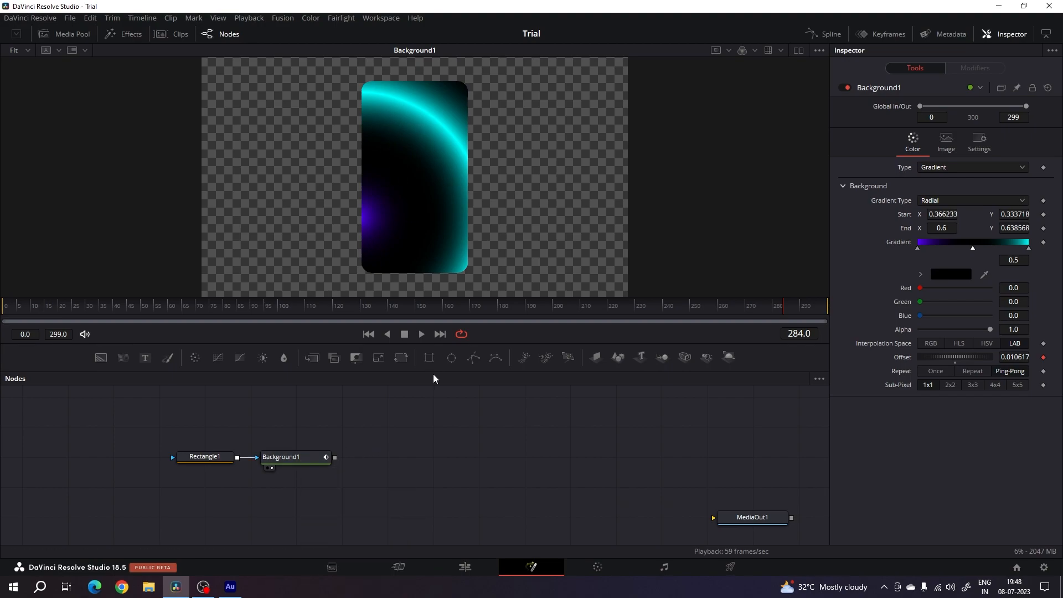
Step: Add a Transform node after Background1 and show it in the viewer
left_click(297, 457)
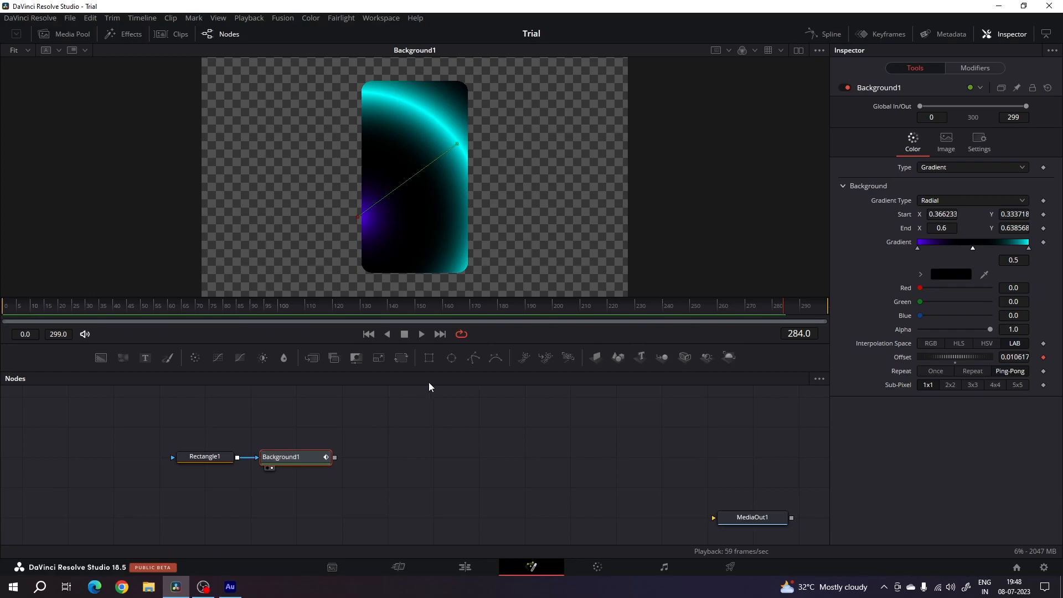
left_click(394, 359)
key("2")
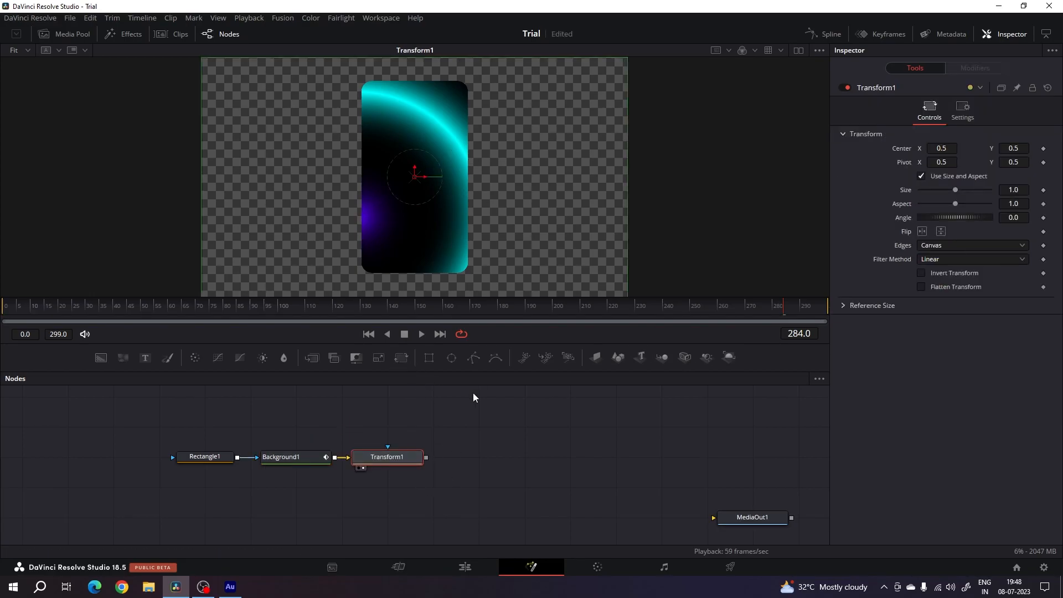
Step: Animate the Transform's Center with a keyframe at frame 60
left_click_drag(145, 307, 169, 307)
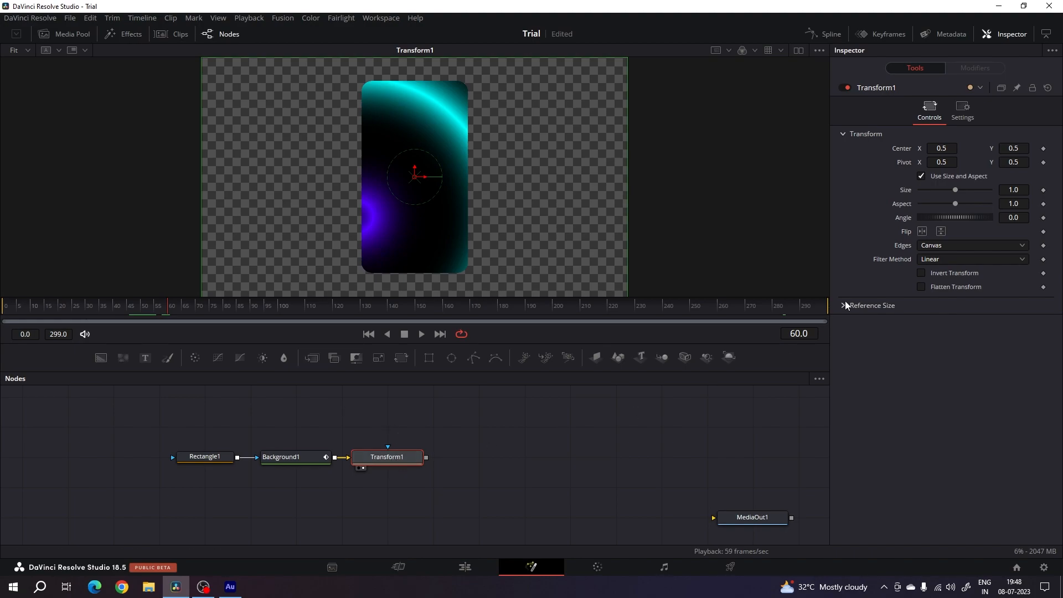
right_click(896, 149)
left_click(920, 157)
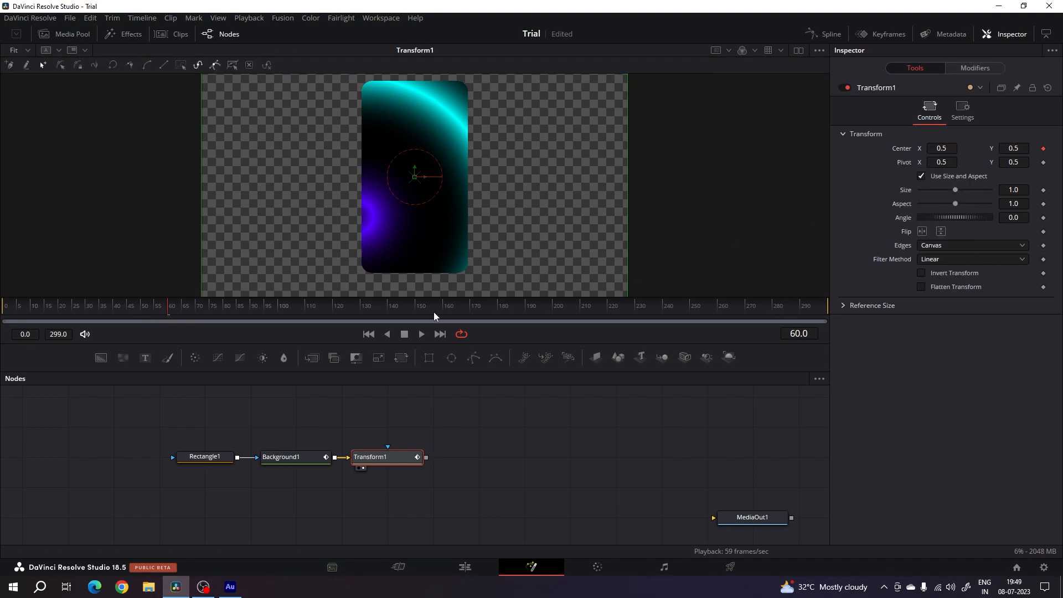
Step: Keyframe the Transform's Center Y at -0.5 on frame 0, placing the rectangle below the canvas
left_click_drag(171, 312, 1, 326)
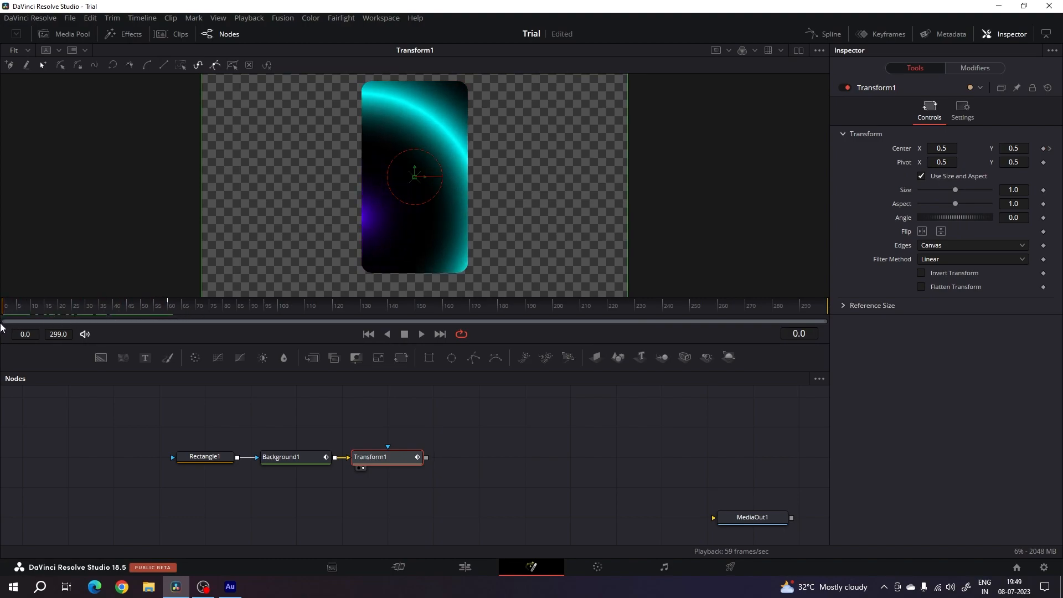
left_click_drag(1013, 148, 928, 148)
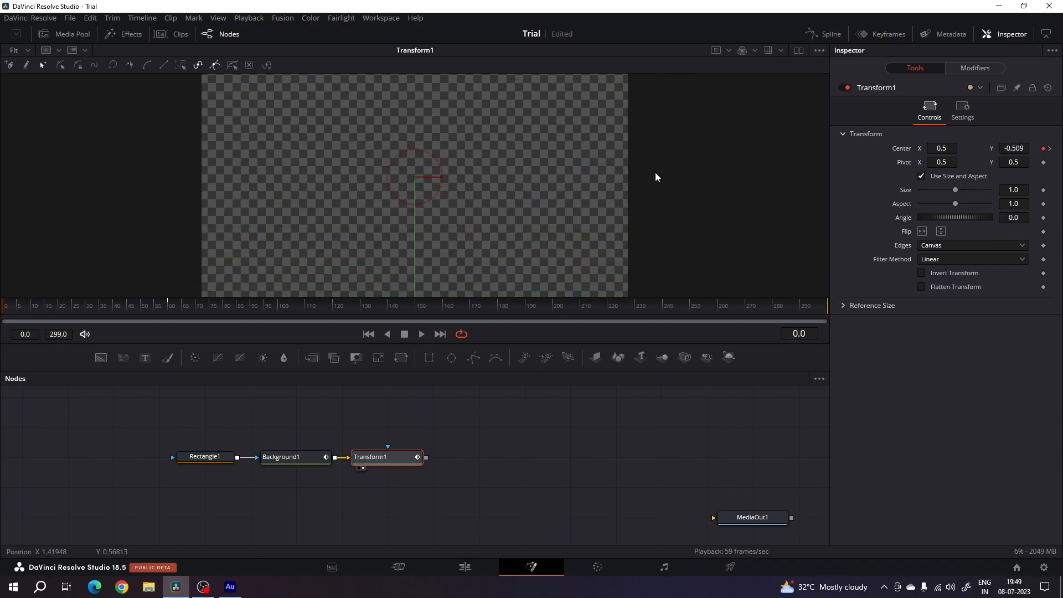
left_click_drag(583, 241, 576, 204)
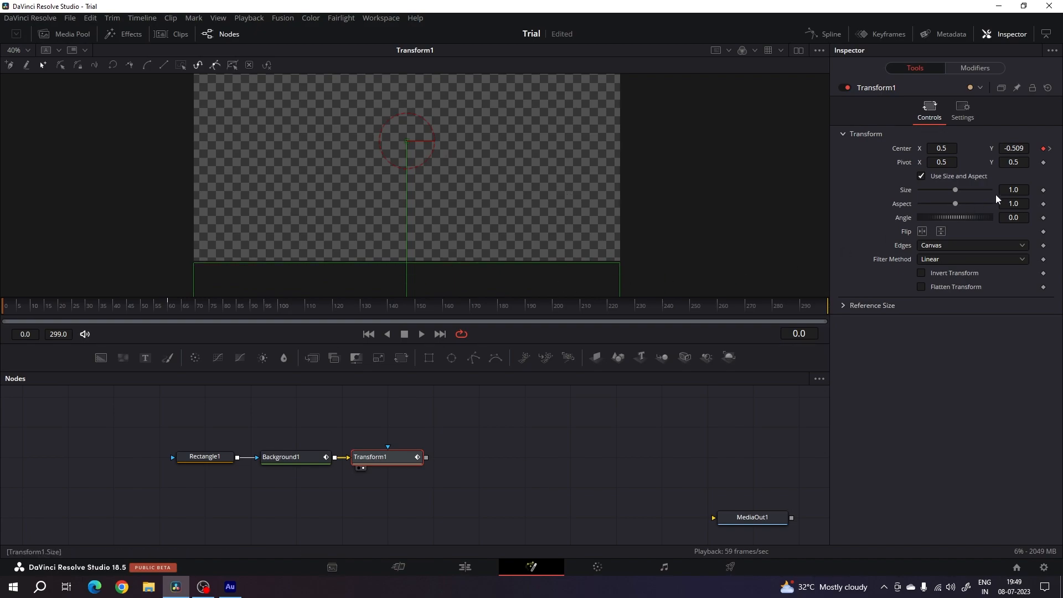
left_click(1025, 148)
type("-0.5")
key("Tab")
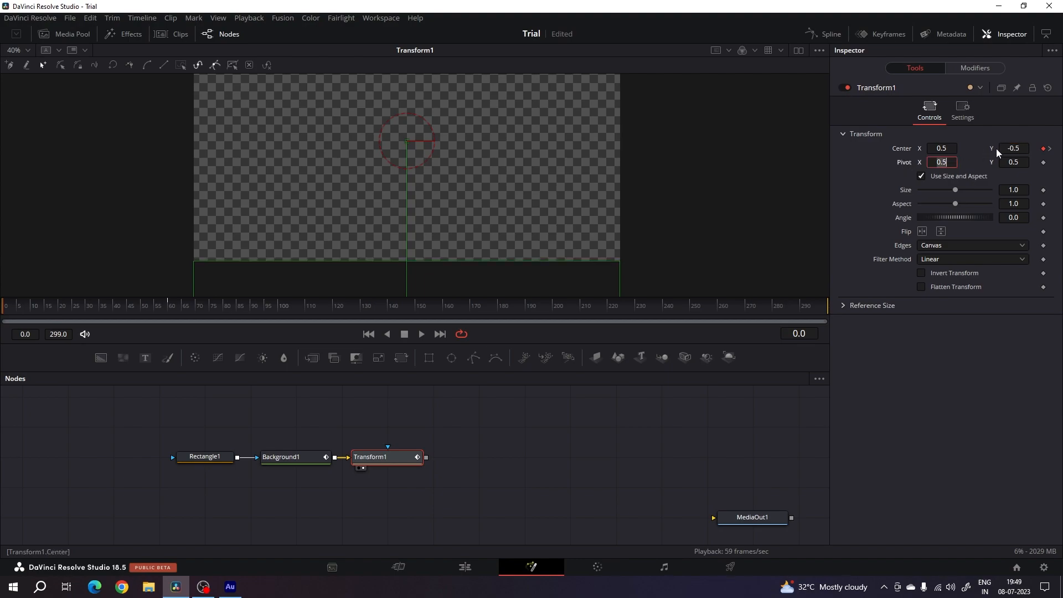
Step: Check the entrance motion and set a hold keyframe for the Transform's Center at frame 240
left_click_drag(135, 302, 207, 304)
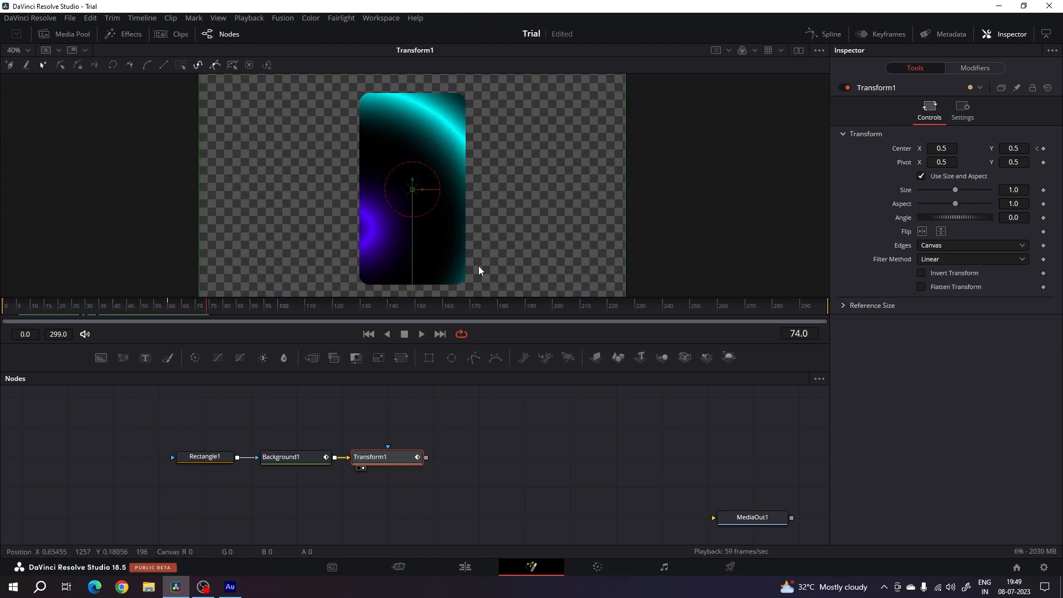
mouse_move(677, 310)
left_mouse_down()
mouse_move(600, 313)
mouse_move(664, 307)
left_mouse_up()
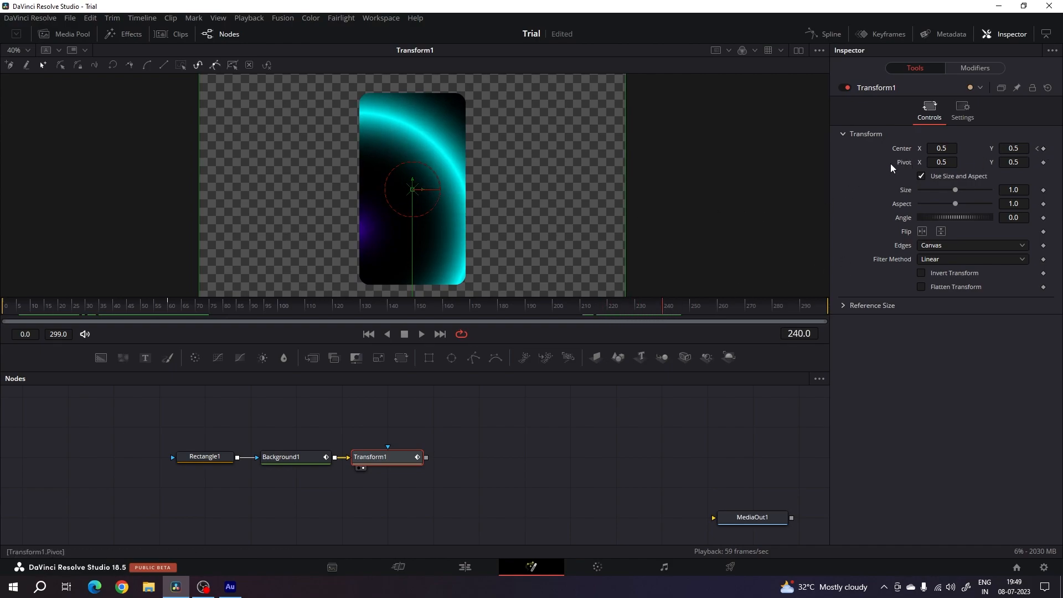
right_click(902, 148)
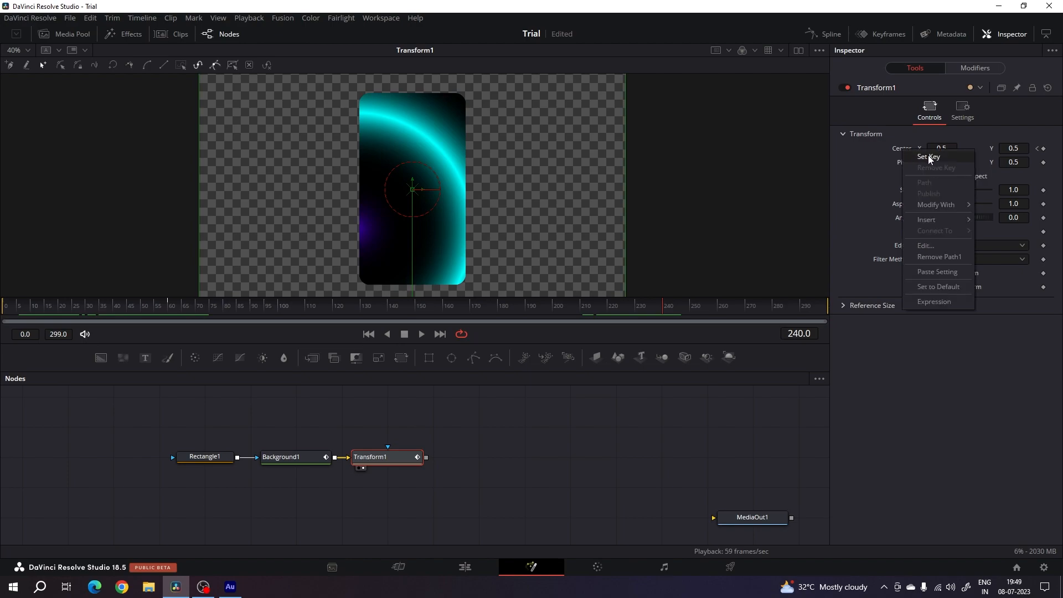
left_click(927, 155)
Step: Keyframe the Transform's Center Y at 1.5 on frame 299, moving the rectangle above the canvas
key("End")
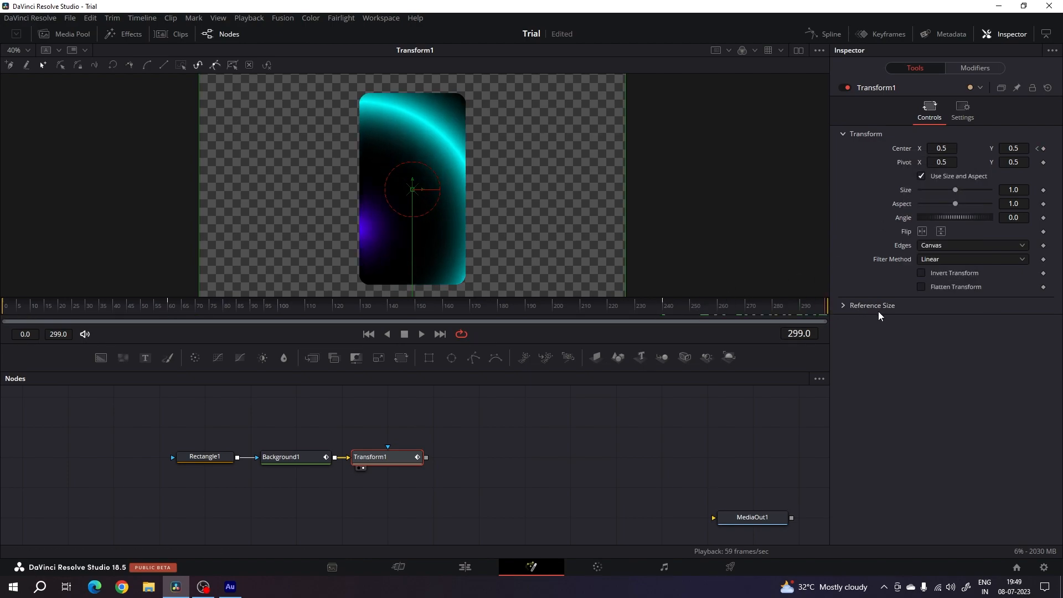
left_click_drag(412, 179, 413, 60)
left_click_drag(492, 113, 497, 198)
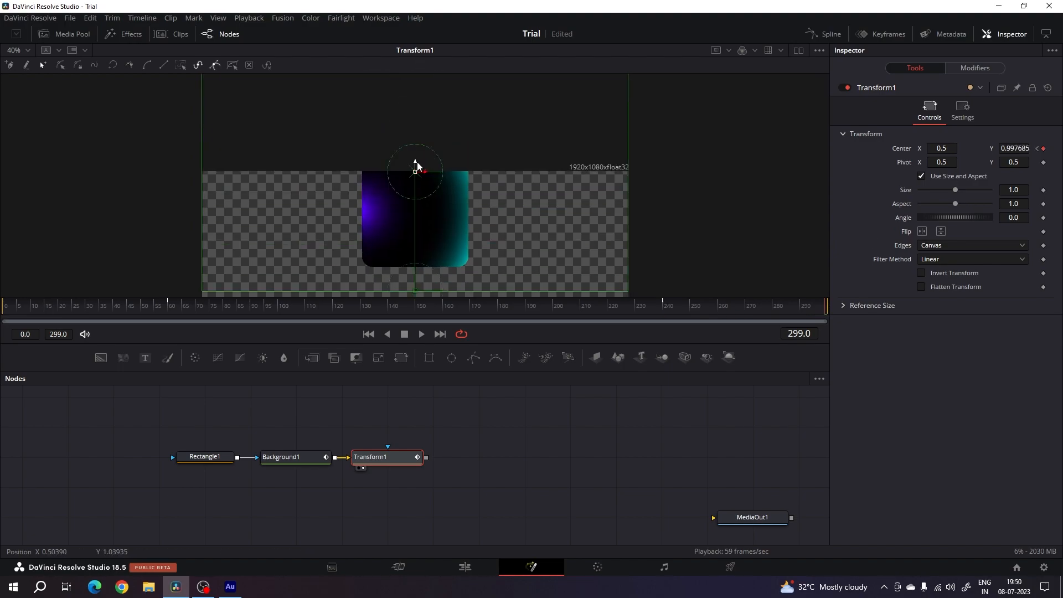
left_click_drag(417, 162, 478, 104)
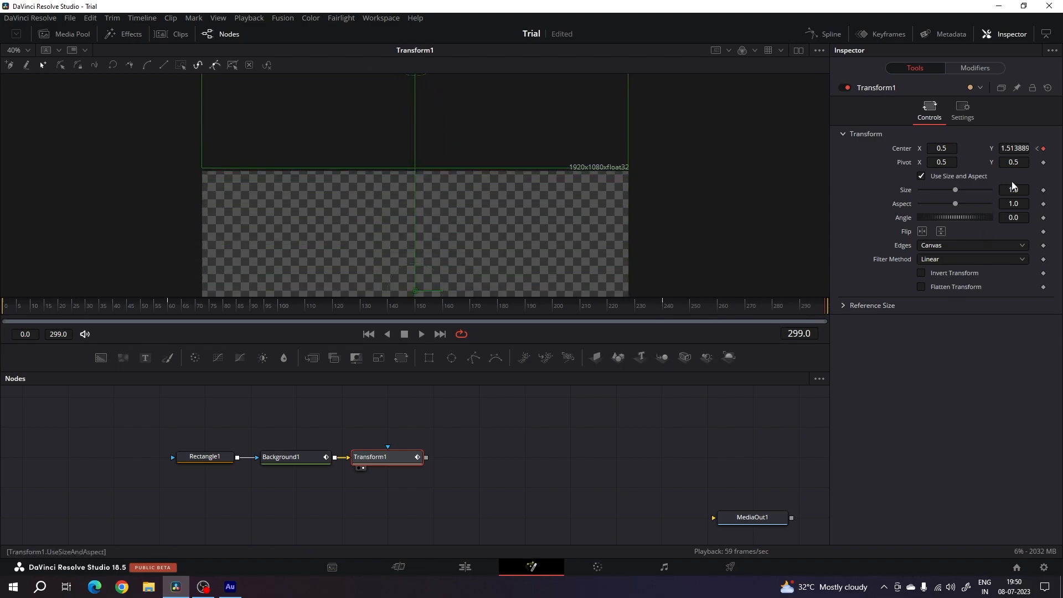
left_click(1013, 150)
type("1.5")
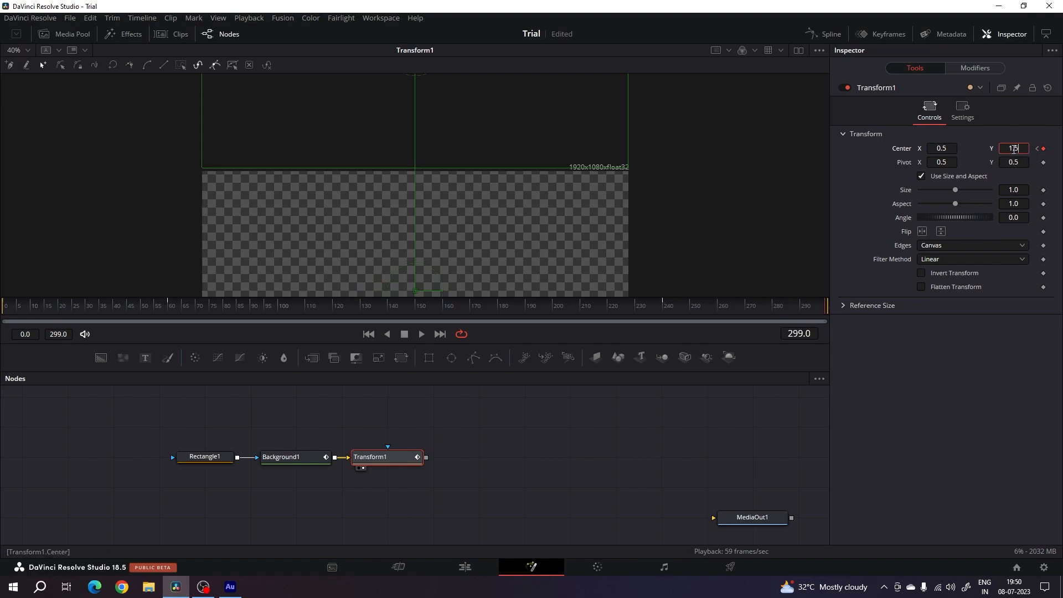
key("Tab")
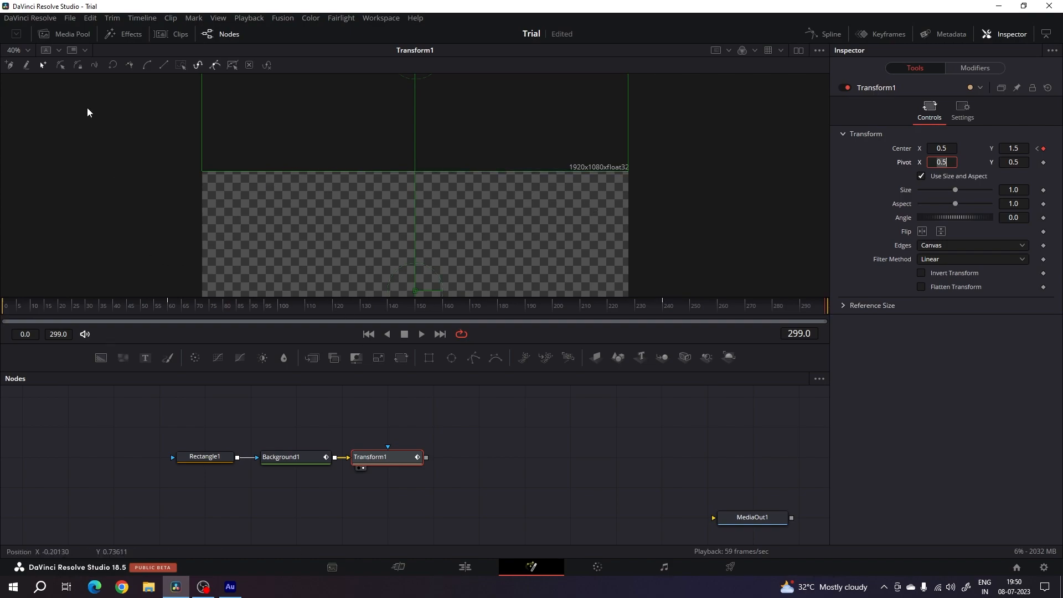
Step: Fit the canvas to the viewer and scrub through the composition to check the rectangle's movement
left_click(28, 50)
left_click(16, 65)
left_click_drag(398, 308, 624, 316)
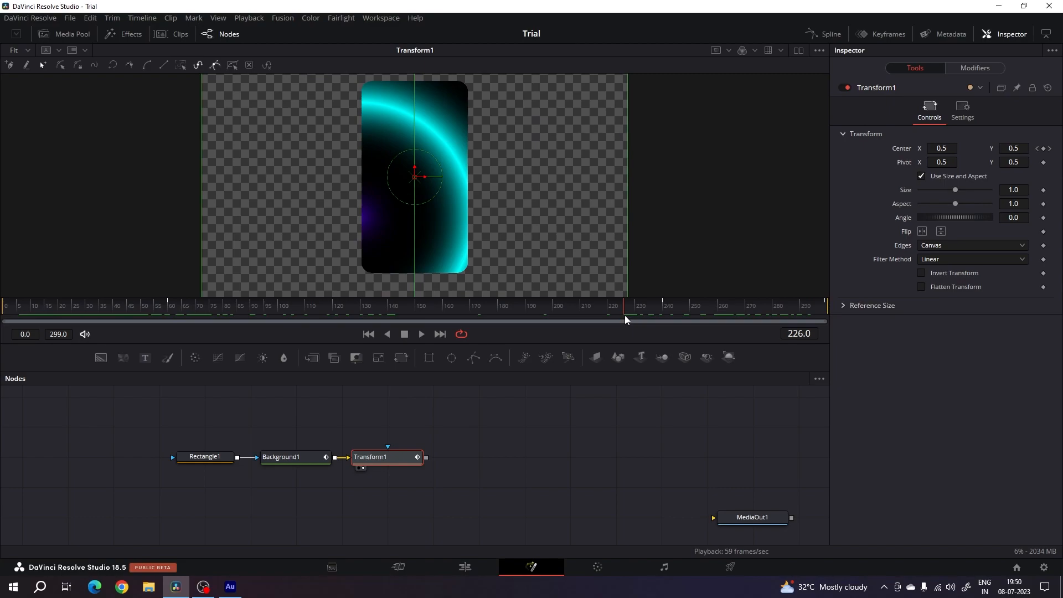
Step: Open an enlarged Spline editor and display Transform1's Center displacement curve, fitted to the graph area
left_click(828, 40)
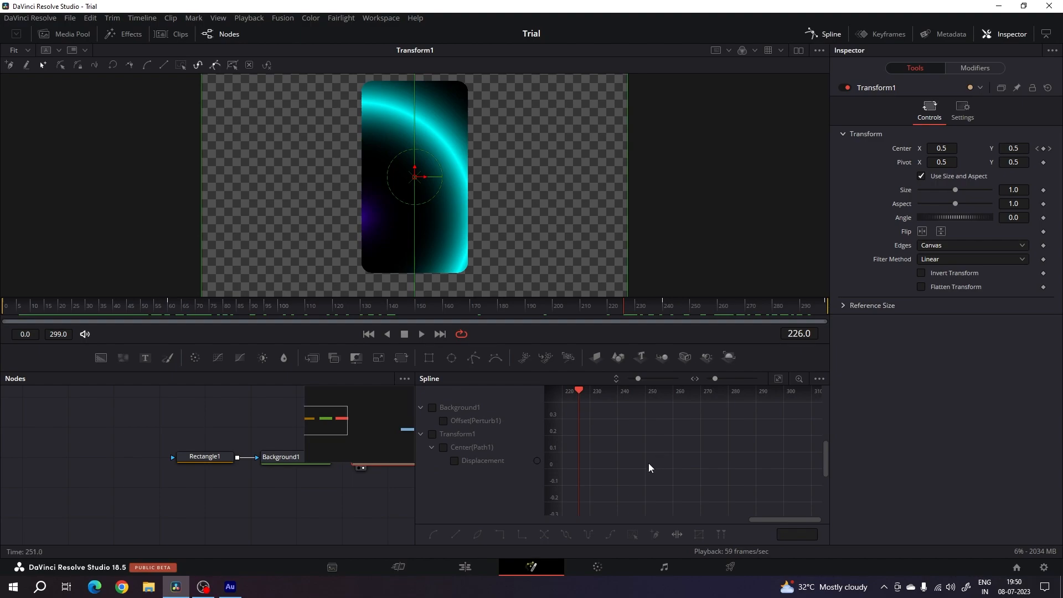
key("F4")
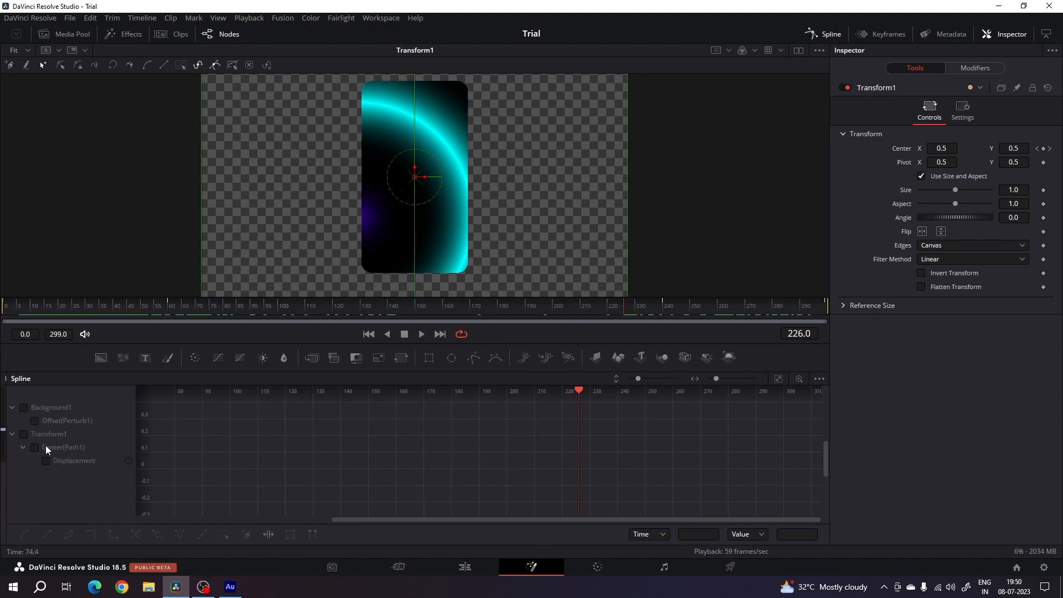
left_click(23, 434)
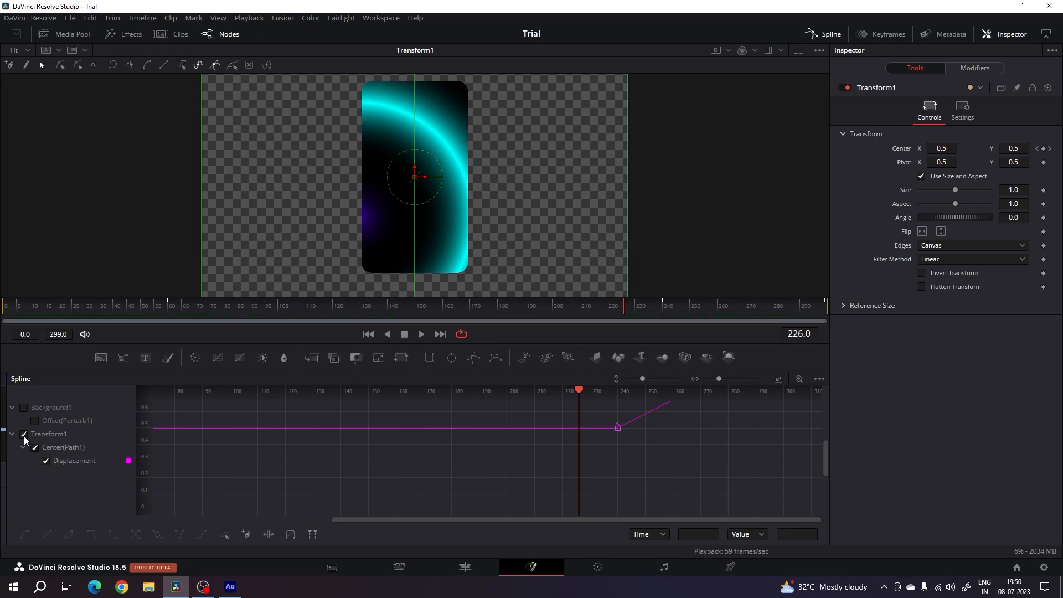
left_click(778, 379)
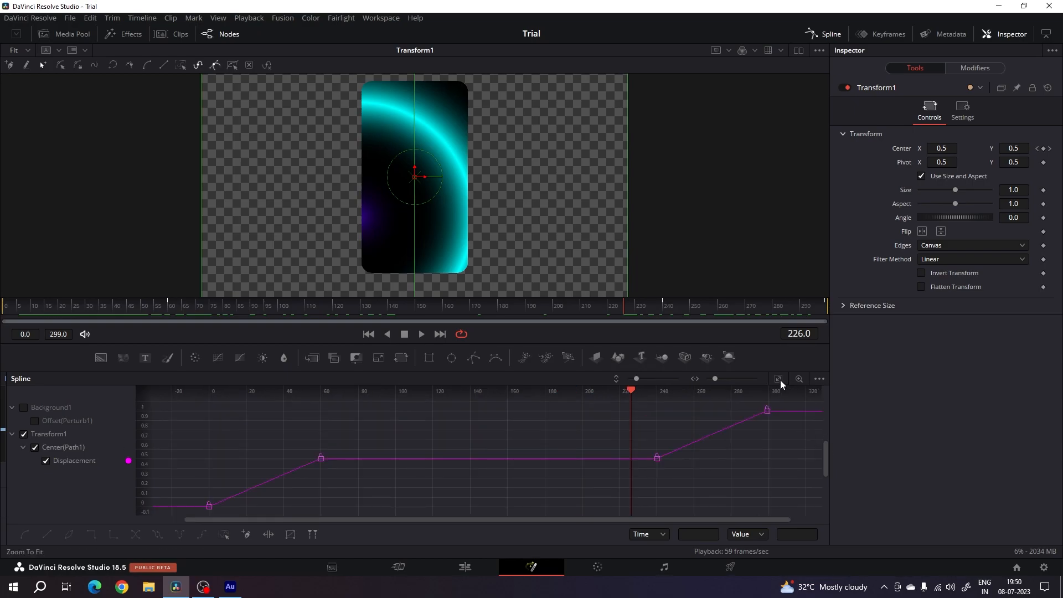
Step: Smooth the displacement curve across the entrance keyframes at frames 0 and 60 and the exit keyframes at frames 240 and 299
left_click_drag(352, 435, 198, 515)
key("shift+s")
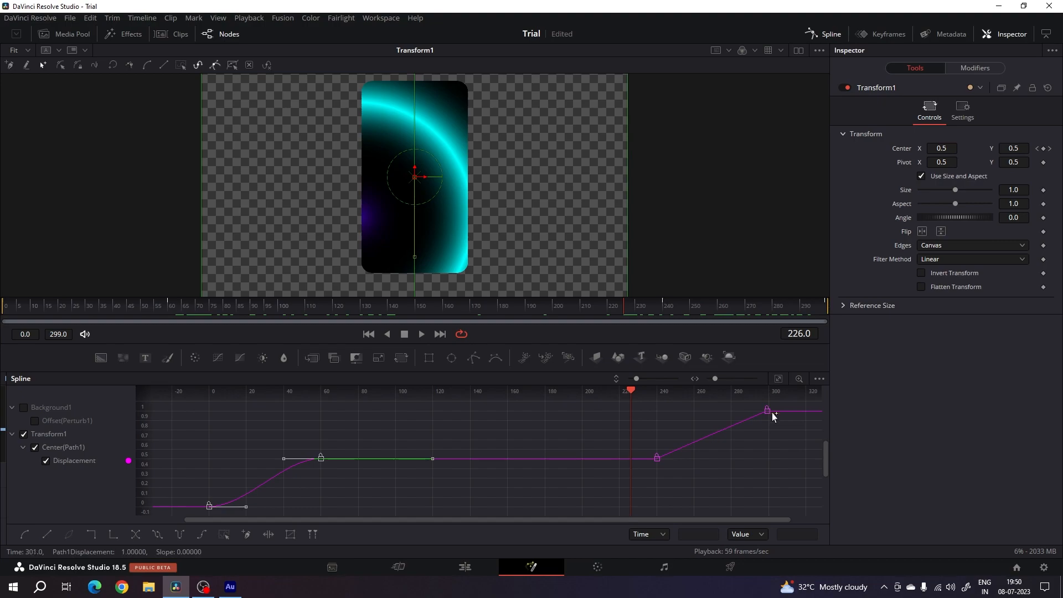
left_click_drag(782, 403, 629, 469)
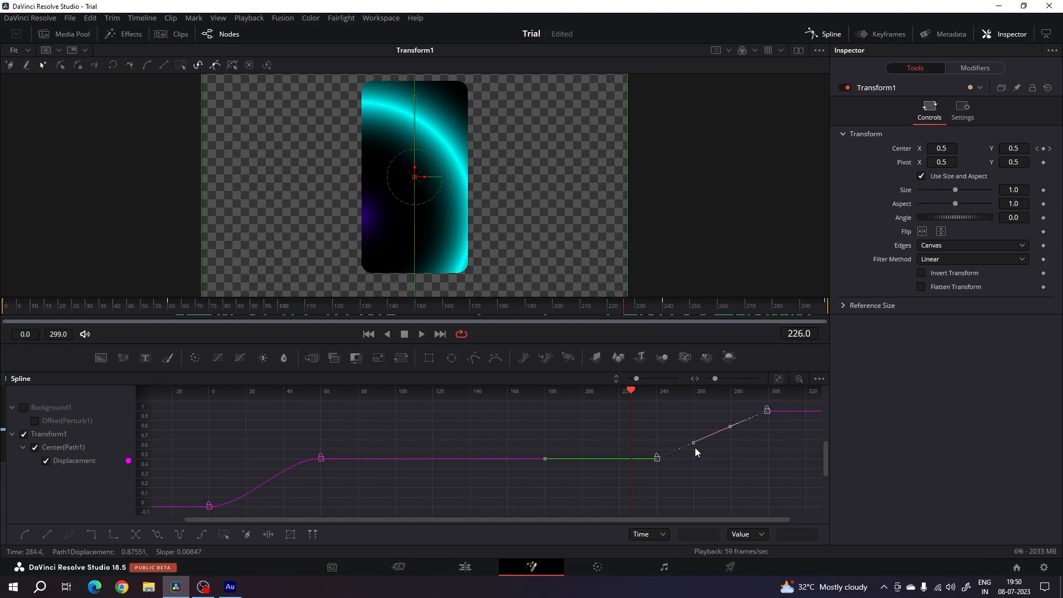
key("shift+s")
Step: Stretch the incoming handle of the frame 60 keyframe horizontally back to about frame 0 and play the eased entrance
left_click_drag(630, 389, 208, 377)
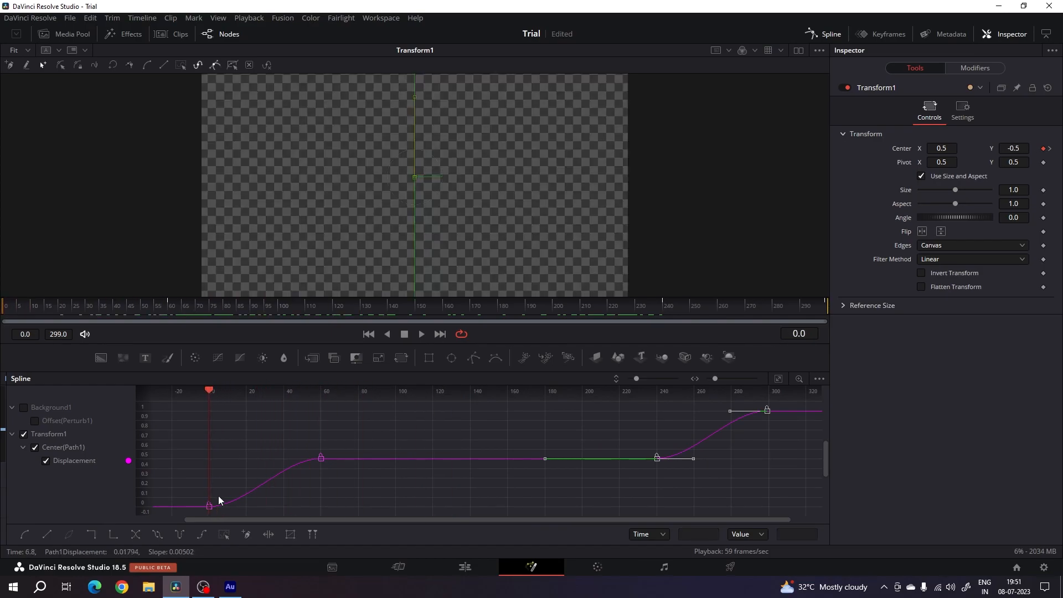
left_click_drag(301, 444, 346, 477)
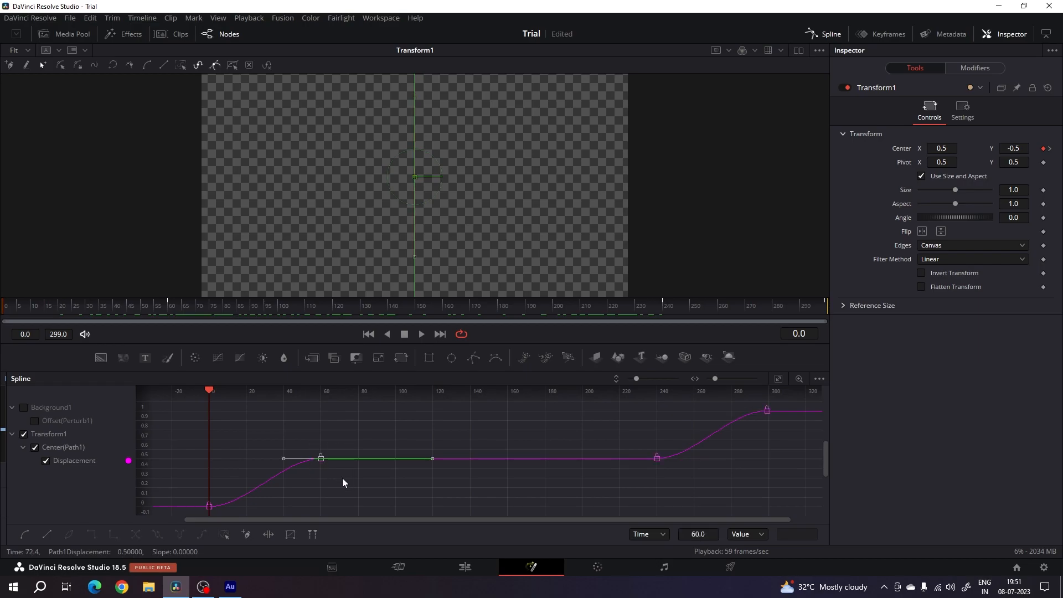
left_click_drag(282, 460, 207, 463)
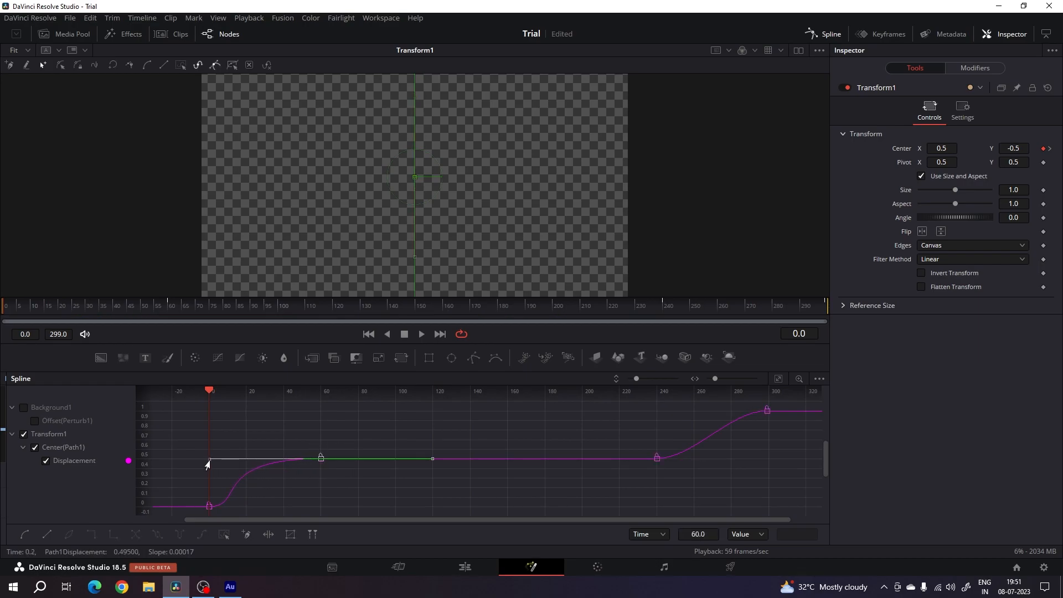
key("space")
key("space")
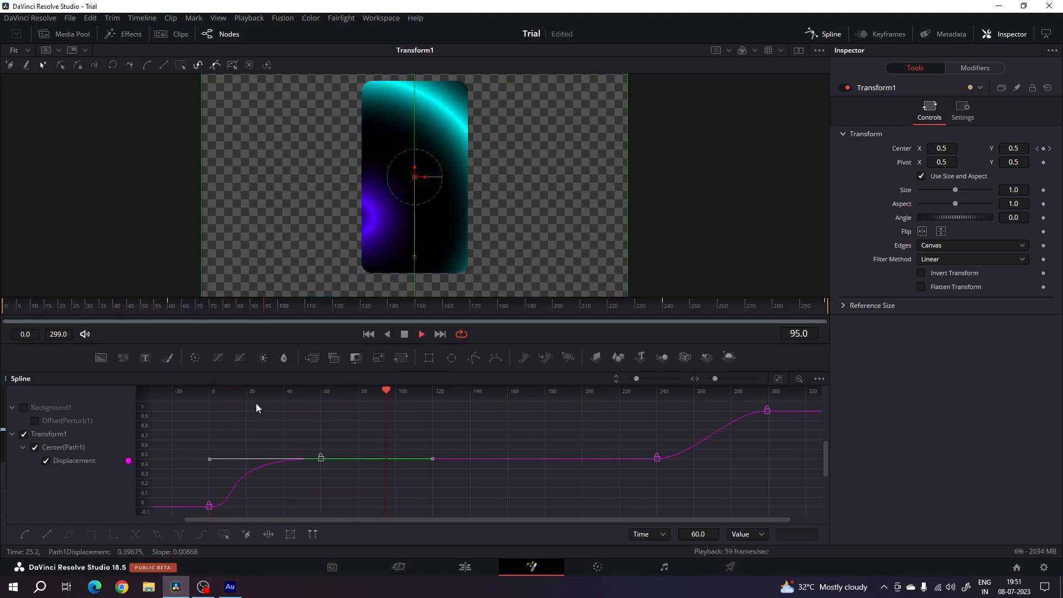
mouse_move(390, 394)
left_mouse_down()
mouse_move(228, 397)
mouse_move(399, 394)
left_mouse_up()
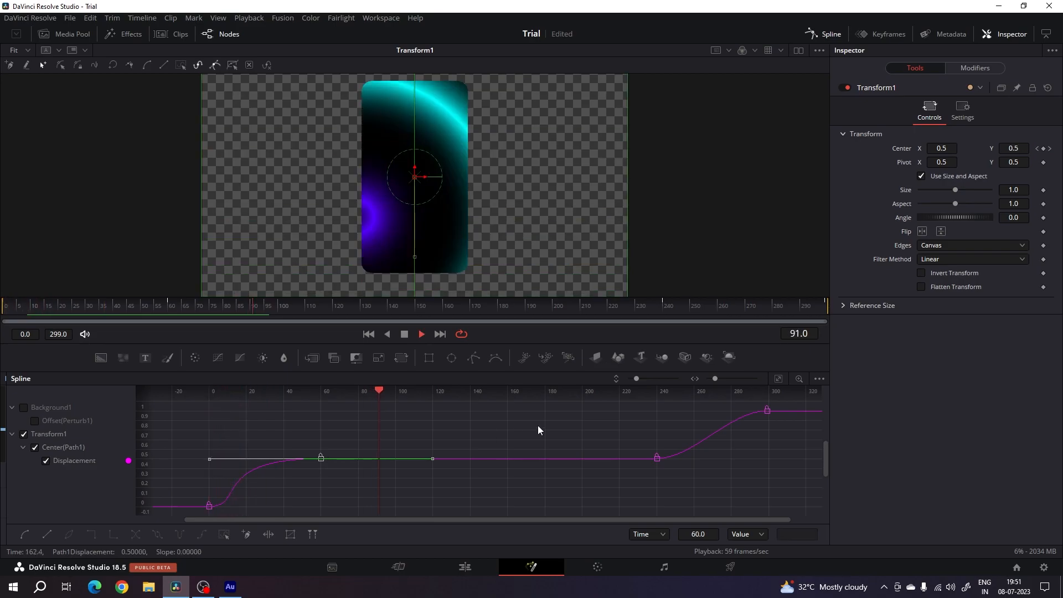
Step: Stretch the outgoing handle of the frame 240 keyframe horizontally to about frame 300 and play the animation to check the exit
left_click_drag(675, 436, 627, 473)
left_click_drag(697, 460, 765, 462)
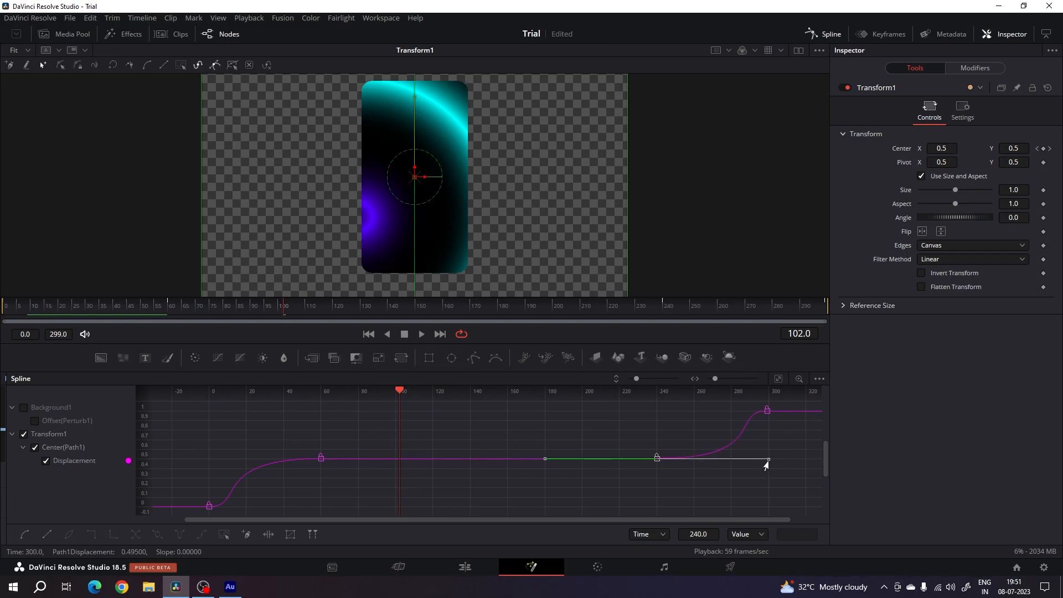
left_click(634, 307)
key("space")
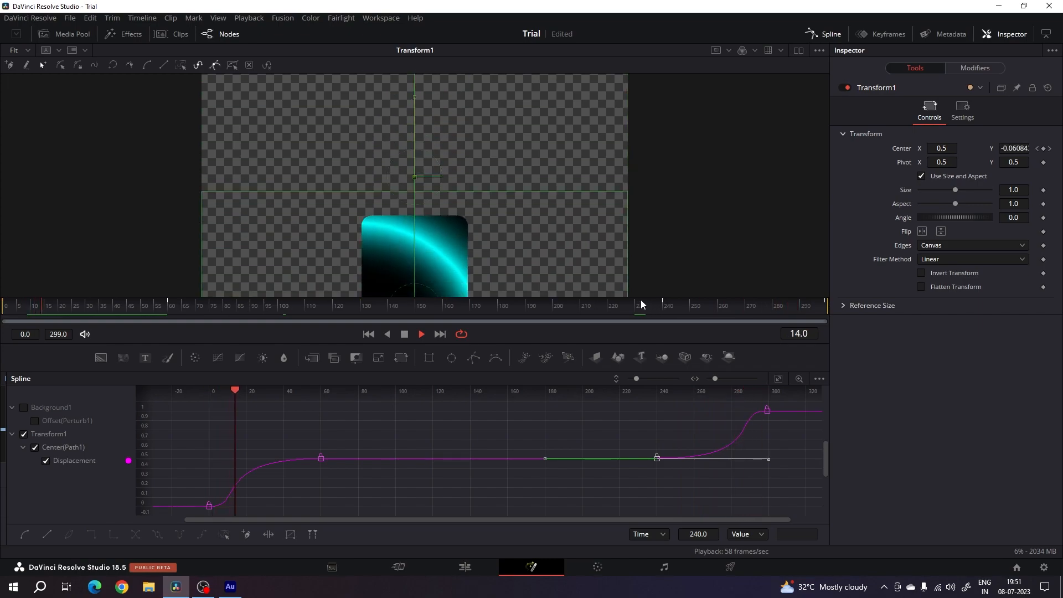
left_click(644, 306)
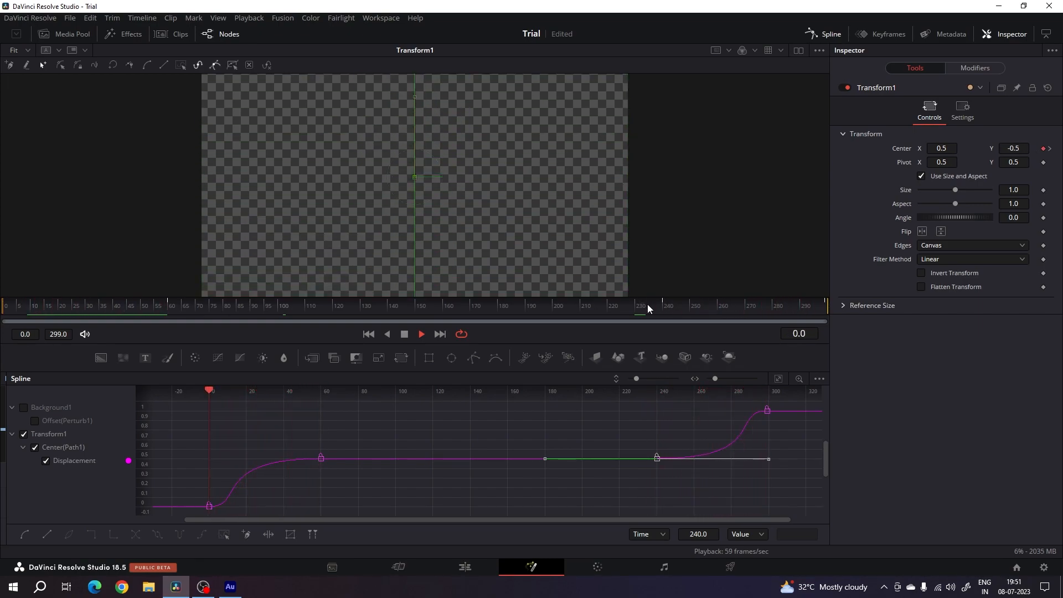
key("space")
Step: Close the Spline editor and duplicate the Rectangle1, Background1 and Transform1 chain as a second row beneath the original nodes
left_click(821, 37)
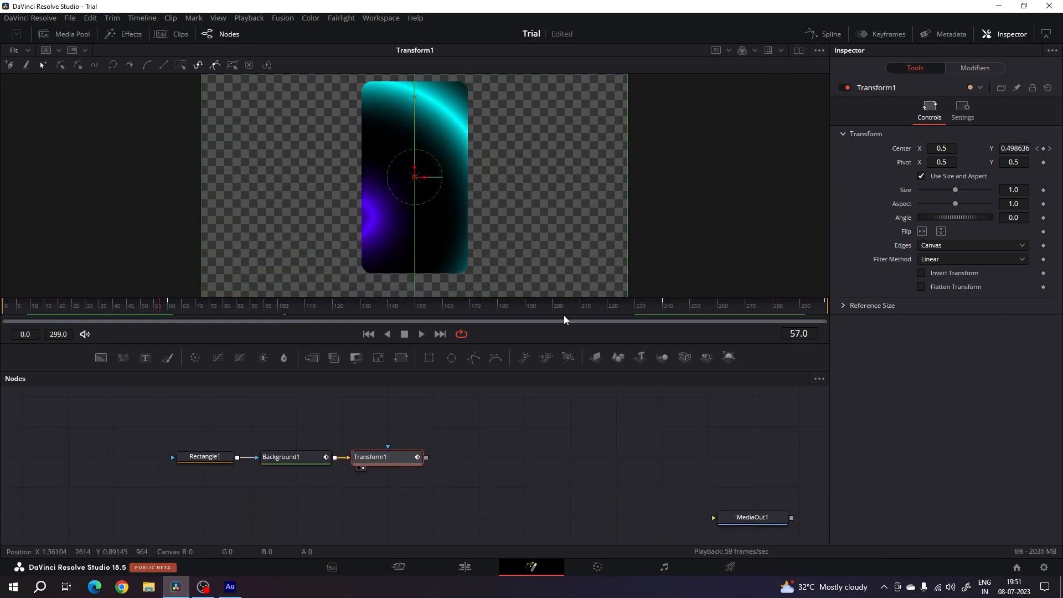
left_click(493, 417)
left_click_drag(449, 413, 435, 423)
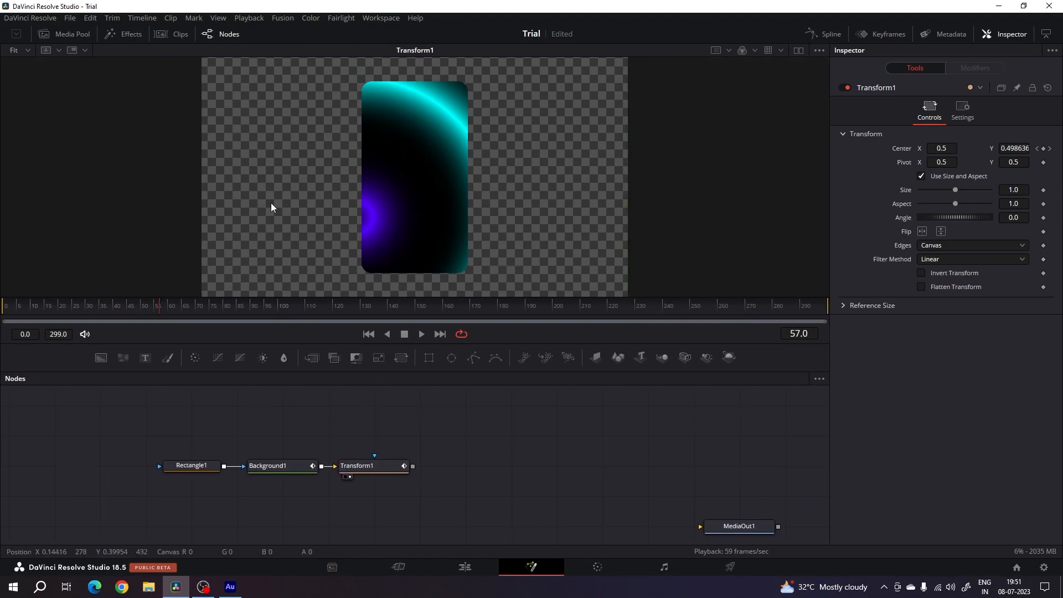
left_click_drag(466, 475, 470, 459)
scroll(471, 459, "down", 2)
left_click_drag(176, 404, 485, 463)
right_click(381, 437)
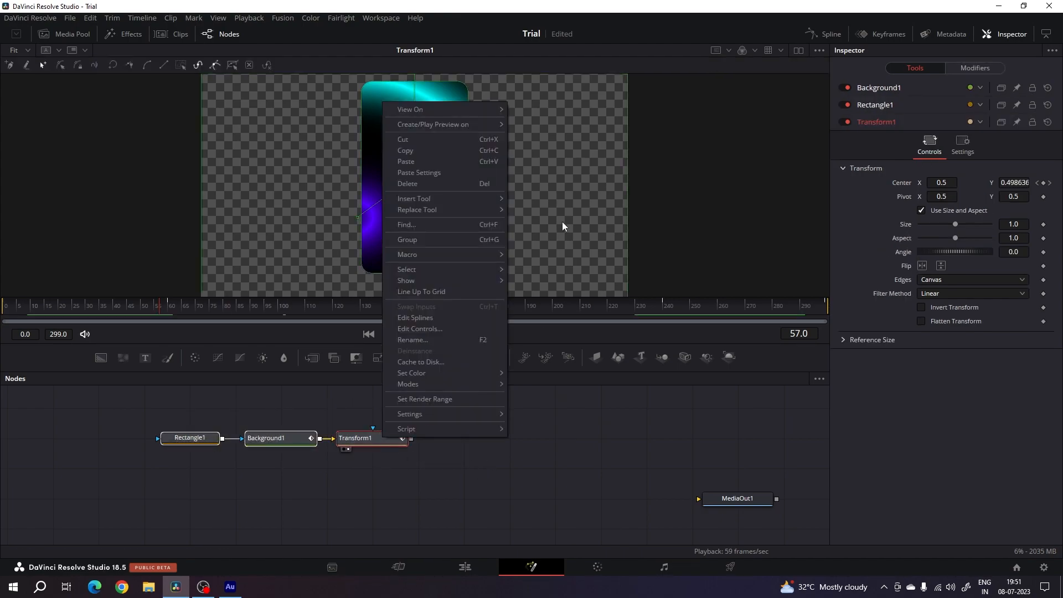
left_click(431, 152)
left_click(337, 480)
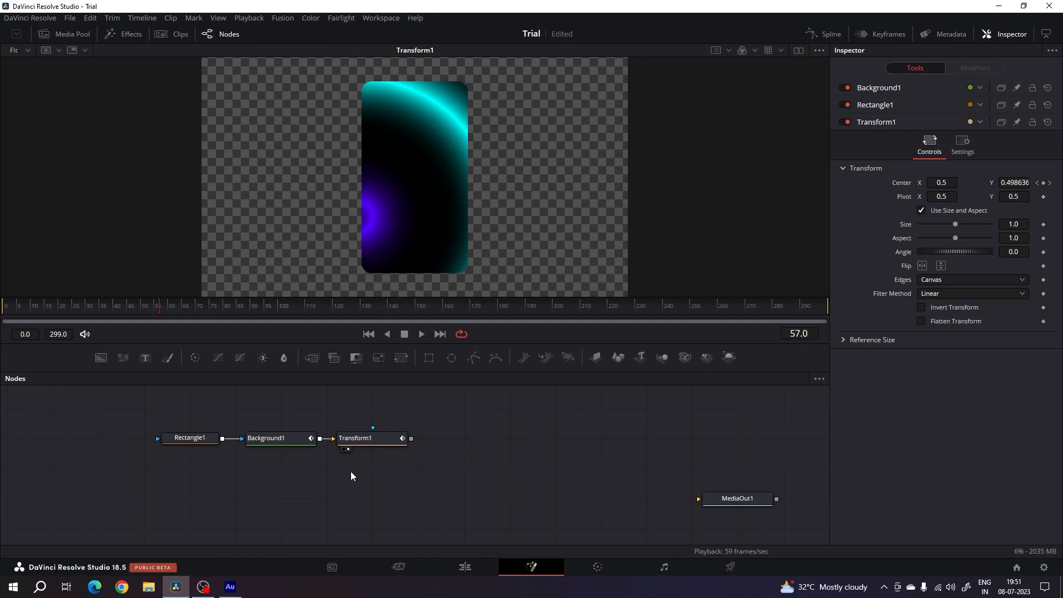
key("ctrl+v")
Step: Display Transform1_1 in the viewer and set Rectangle1_1's Center X to 0.24
left_click(423, 474)
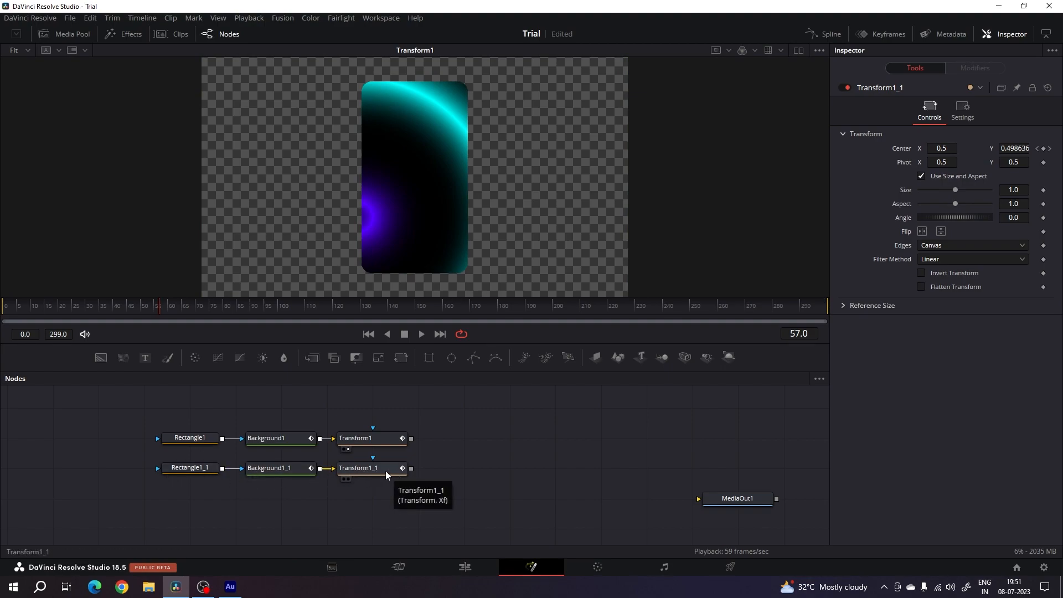
key("2")
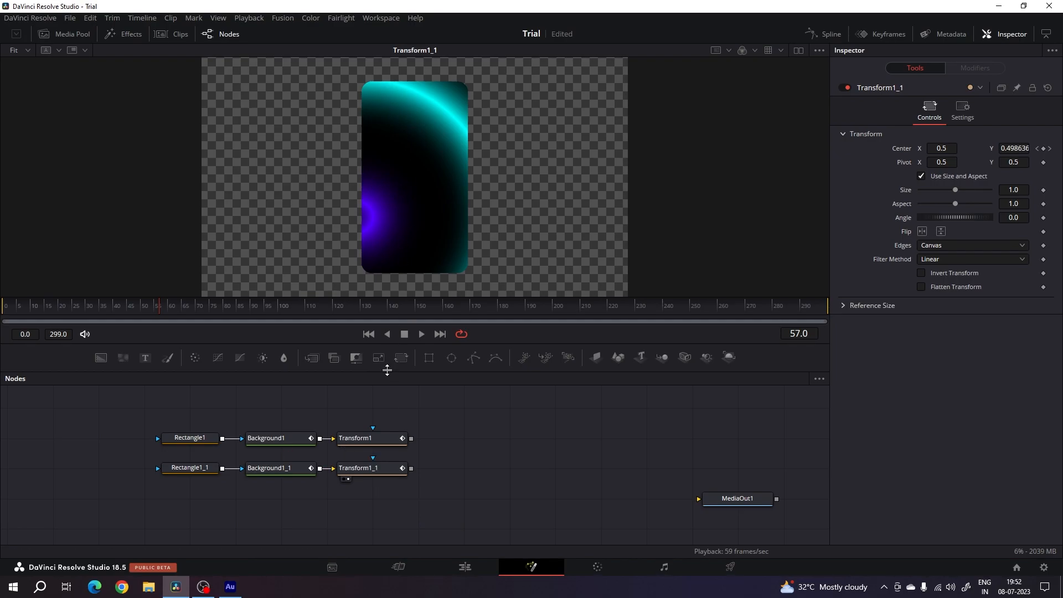
left_click(182, 471)
left_click_drag(416, 178, 332, 181)
left_click_drag(330, 180, 327, 183)
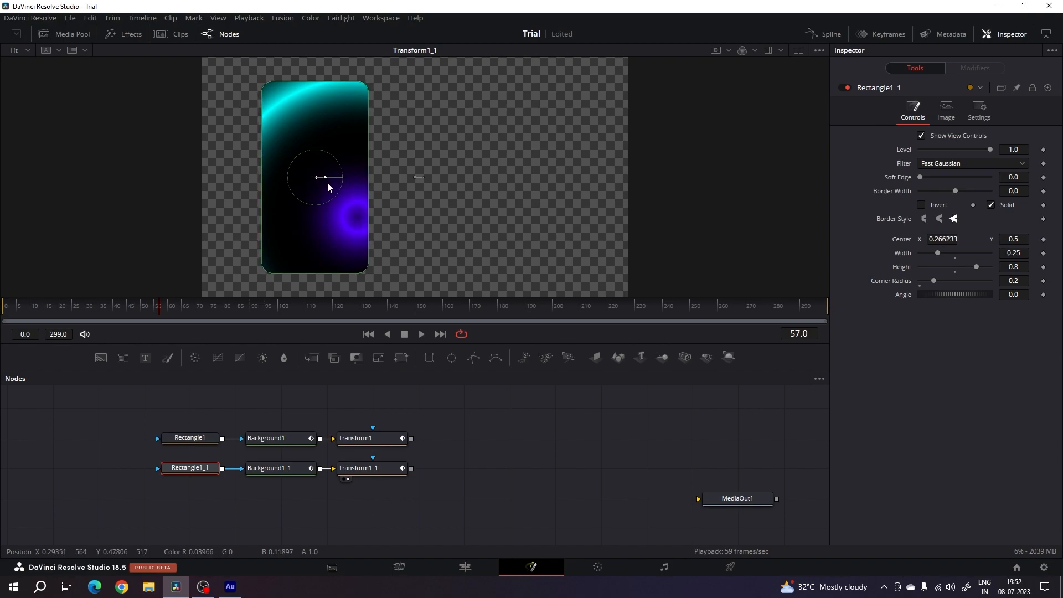
left_click(946, 239)
type("0.24")
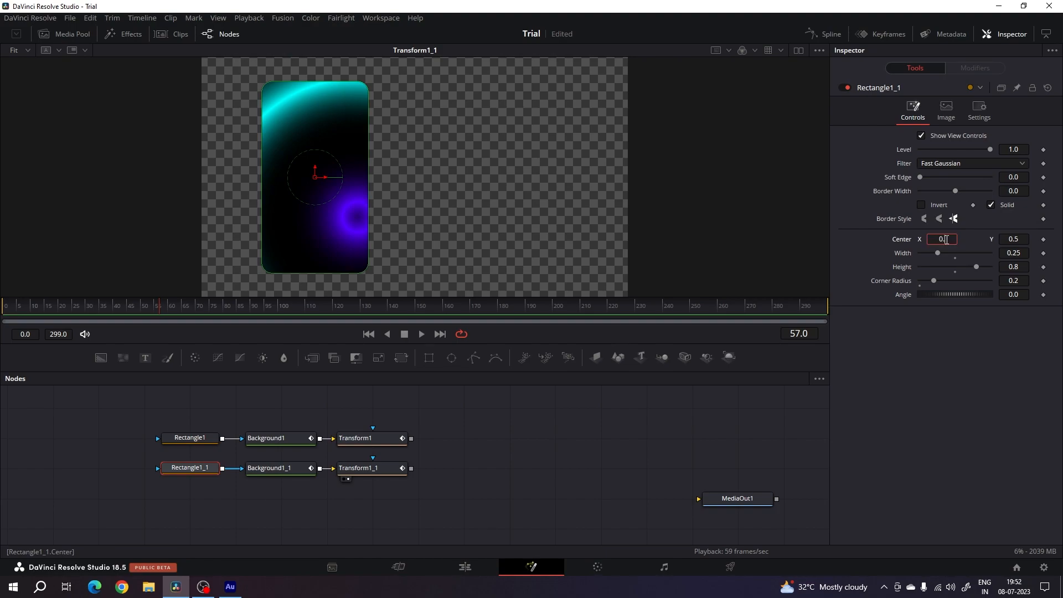
key("Tab")
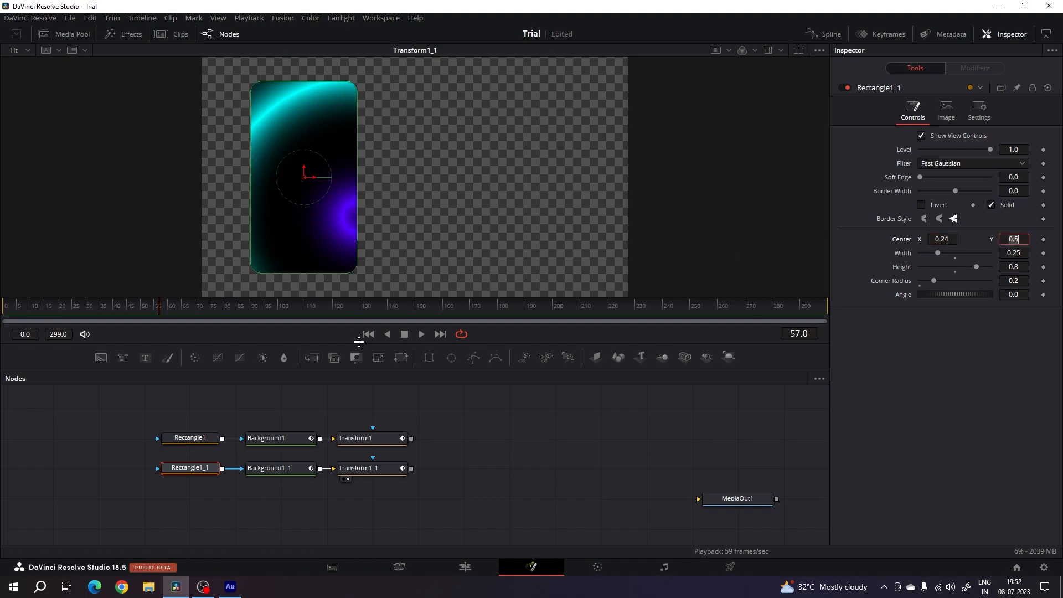
Step: Paste a third copy of the rectangle chain beneath the second row and display its Transform1_2 in the viewer
left_click(409, 493)
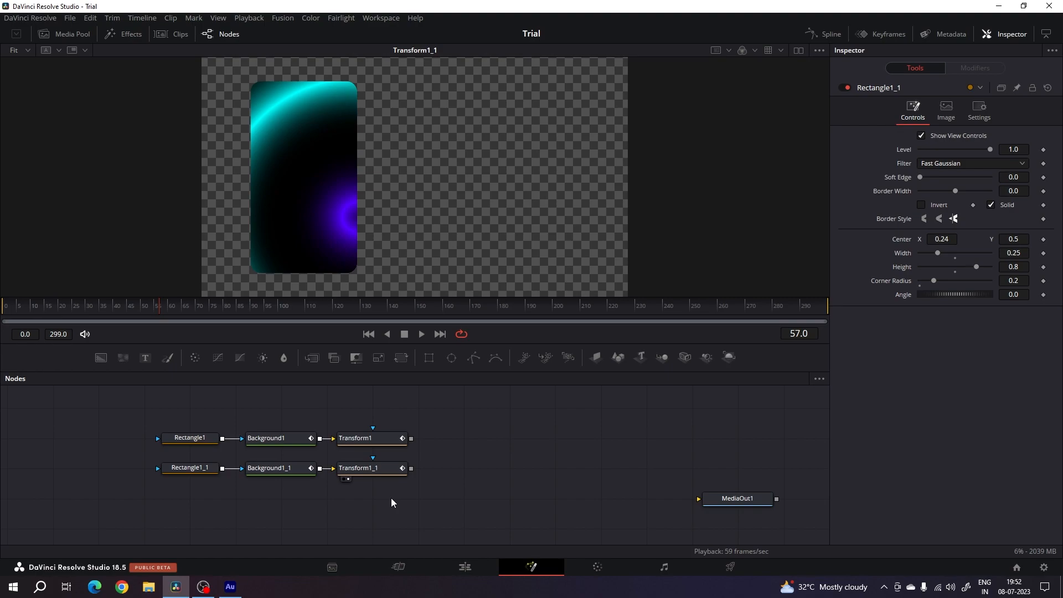
key("ctrl+v")
left_click_drag(455, 441, 445, 156)
left_click(370, 522)
Step: Move the third rectangle, Rectangle1_2, to the other side of the frame with Center X set to 0.76
left_click(200, 500)
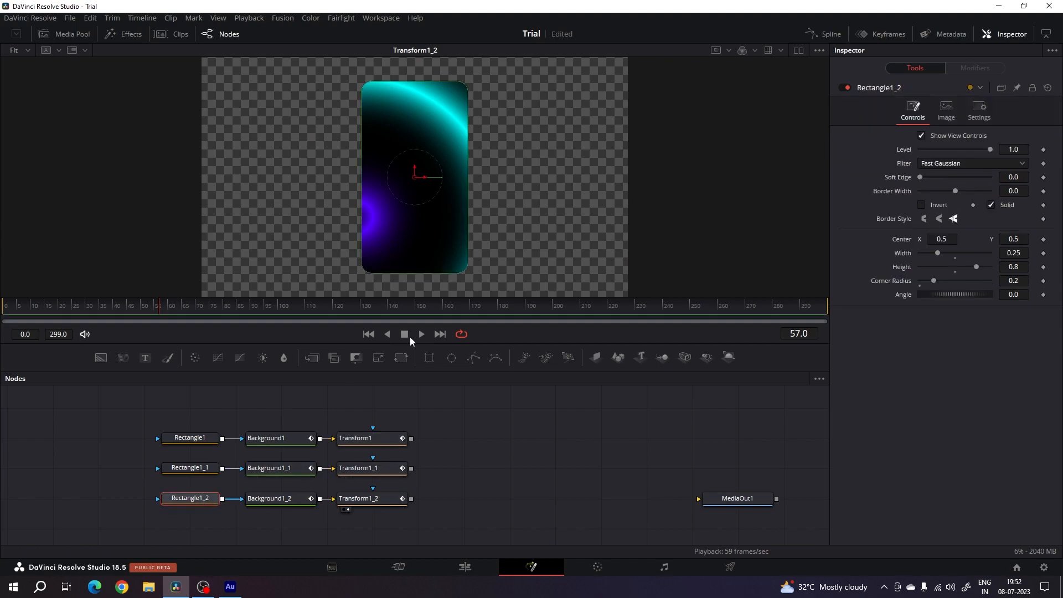
left_click_drag(424, 181, 546, 182)
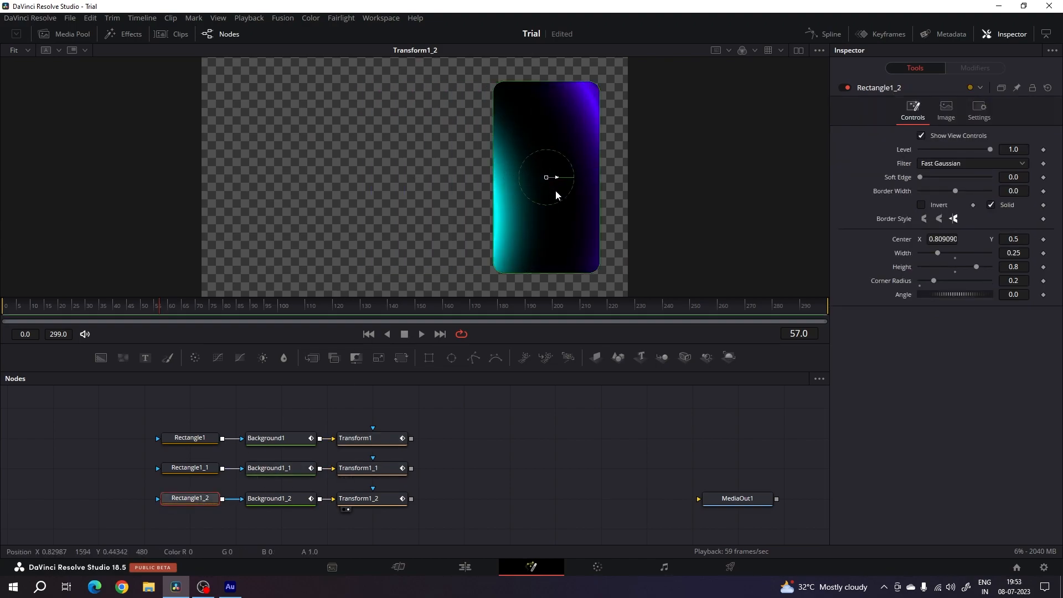
left_click(951, 240)
type("0.76")
key("Tab")
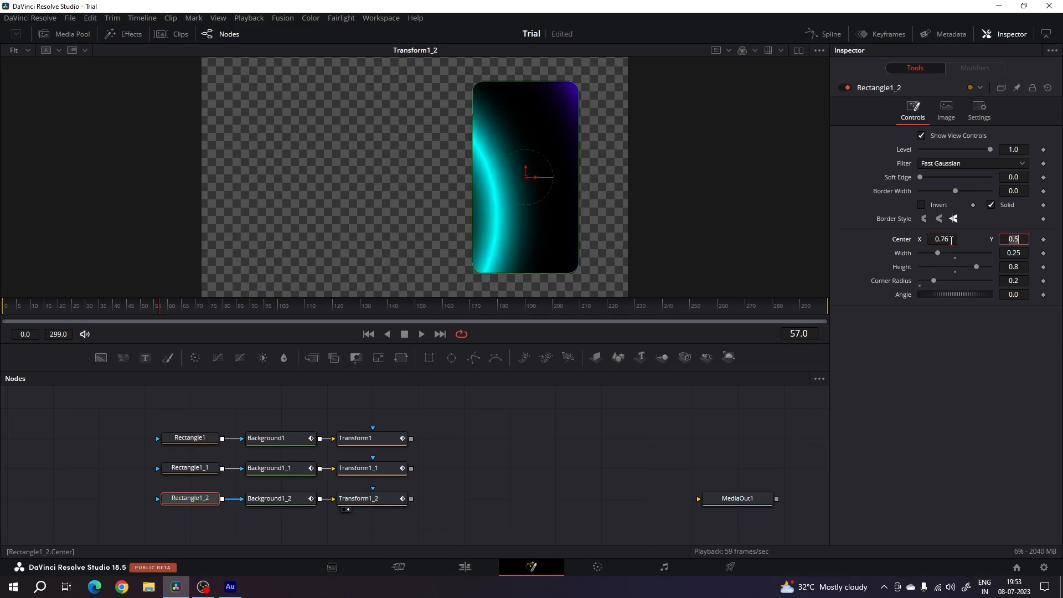
Step: Merge Transform1 with Transform1_1, combine that result with Transform1_2 through a second Merge, and display Merge2 in the viewer
left_click(455, 459)
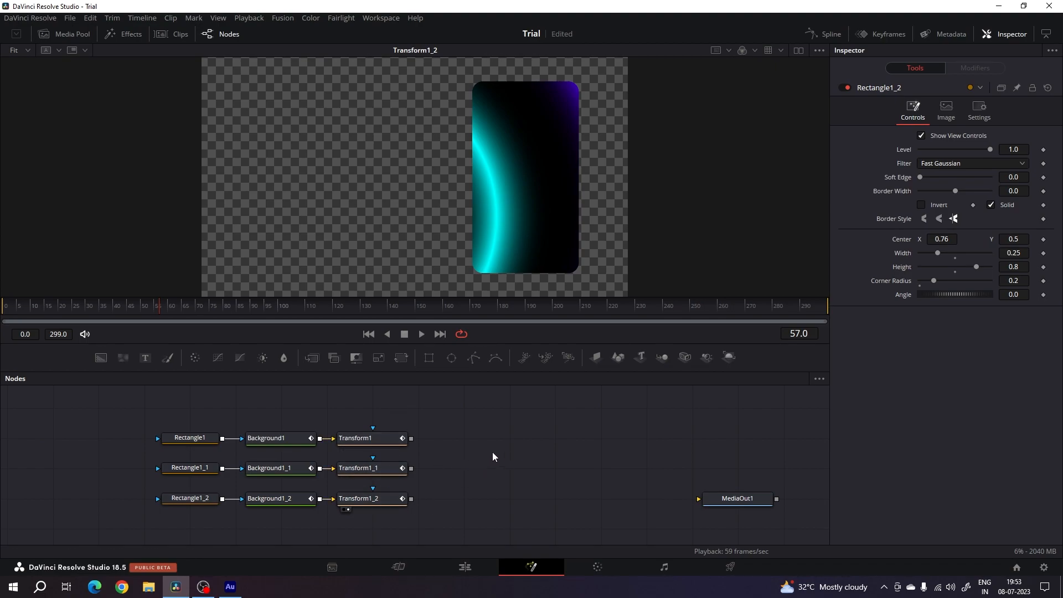
left_click_drag(411, 438, 412, 470)
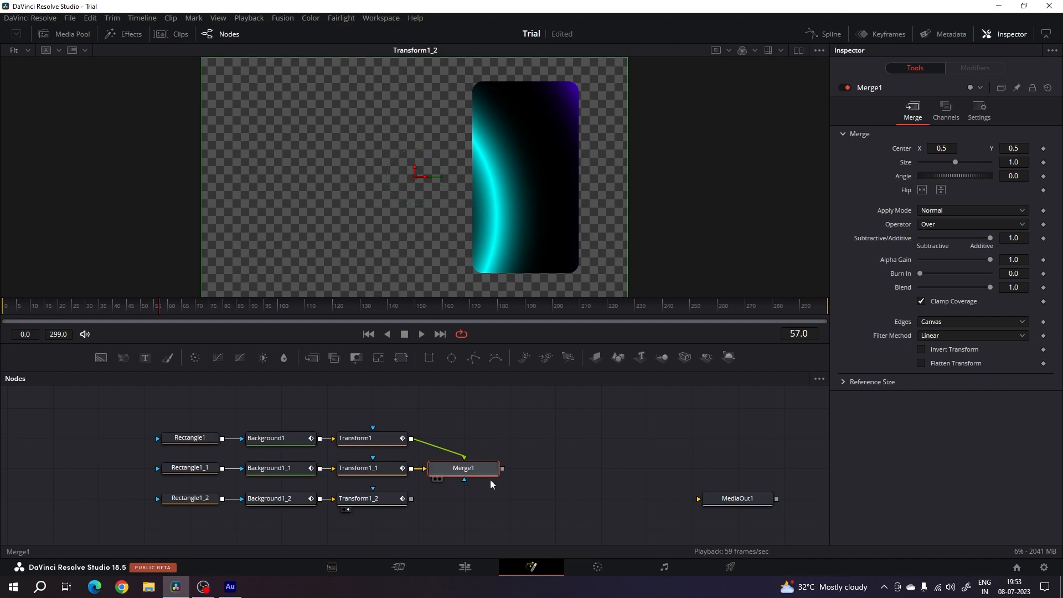
left_click_drag(546, 496, 406, 497)
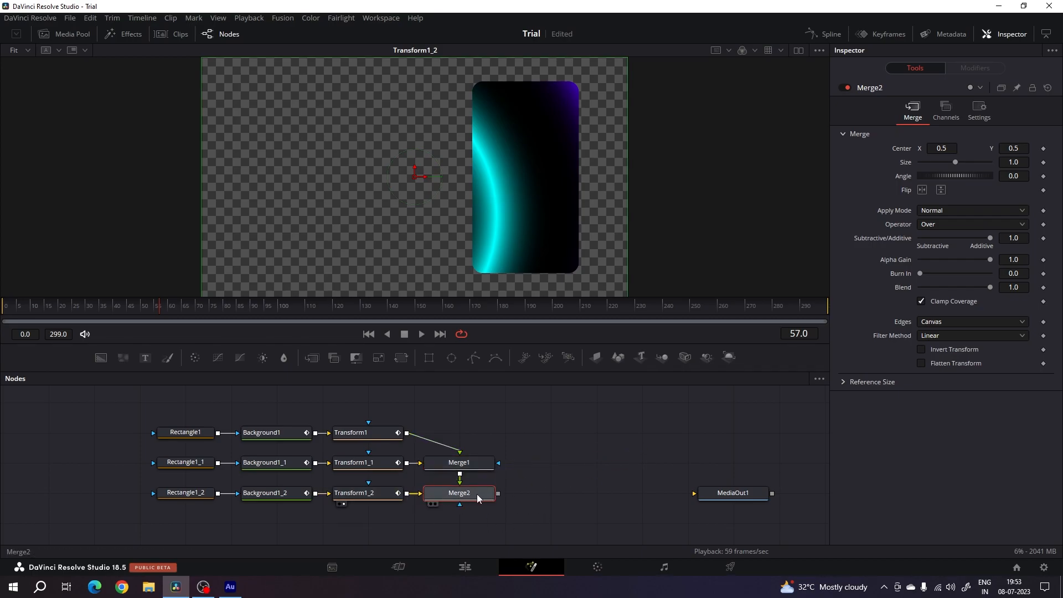
key("1")
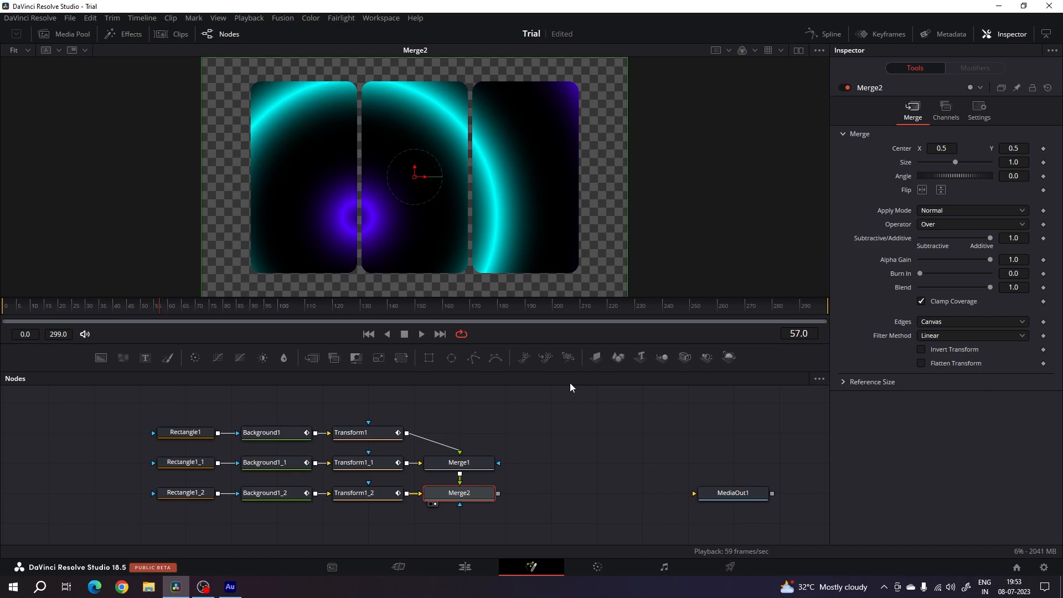
Step: Reposition Background1_2's radial gradient to start at about X 0.89, Y 0.60 and end at about X 0.69, Y 0.38
left_click(265, 494)
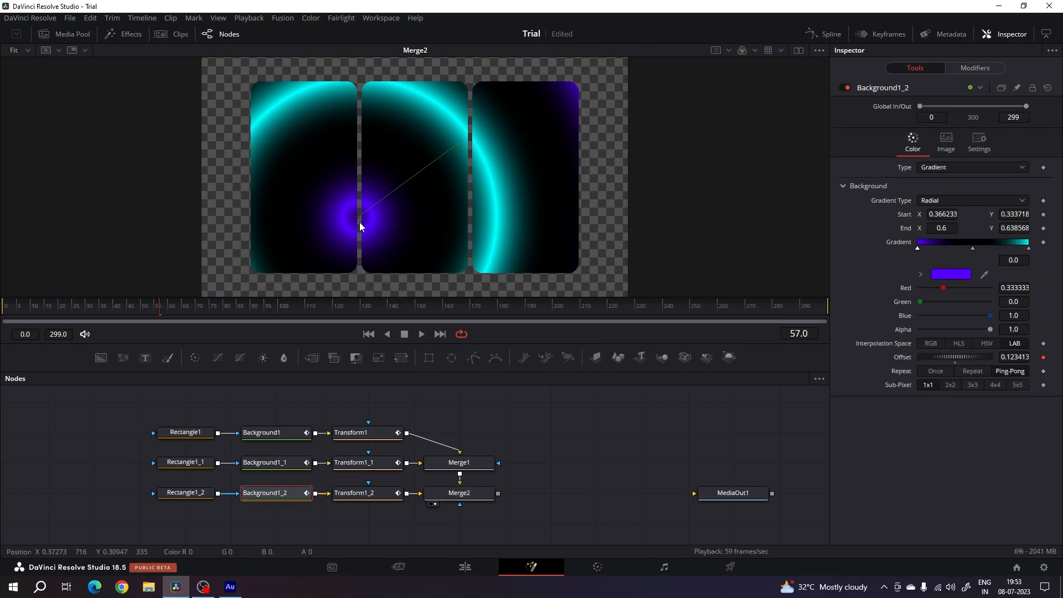
left_click_drag(357, 217, 581, 208)
left_click_drag(457, 144, 469, 227)
left_click_drag(582, 208, 578, 149)
left_click_drag(469, 227, 494, 208)
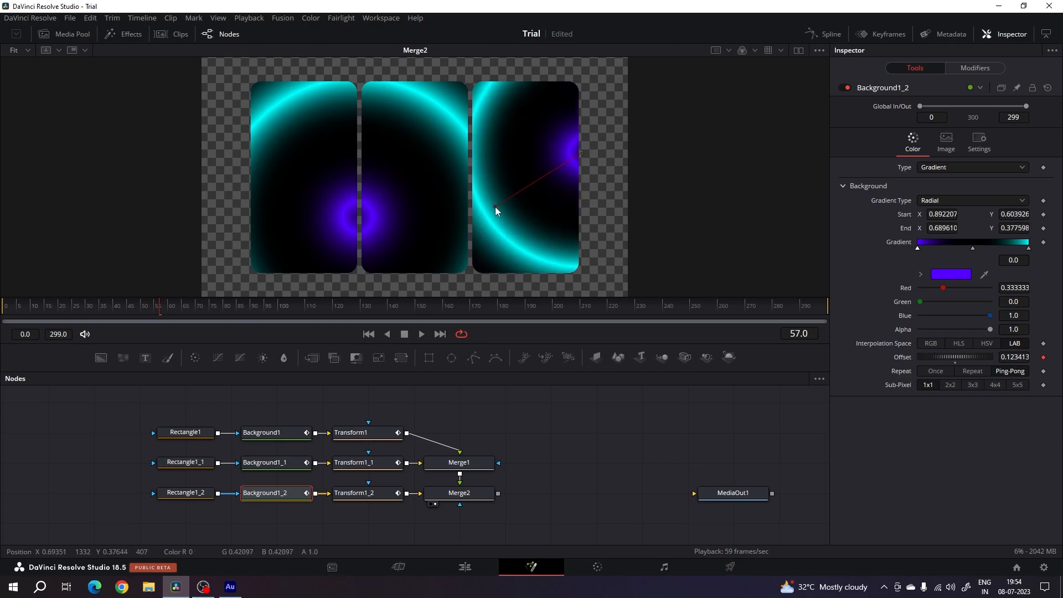
Step: Reposition Background1_1's radial gradient to start at about X 0.11, Y 0.60 and end at about X 0.31, Y 0.36
left_click(266, 462)
left_click_drag(358, 215, 247, 208)
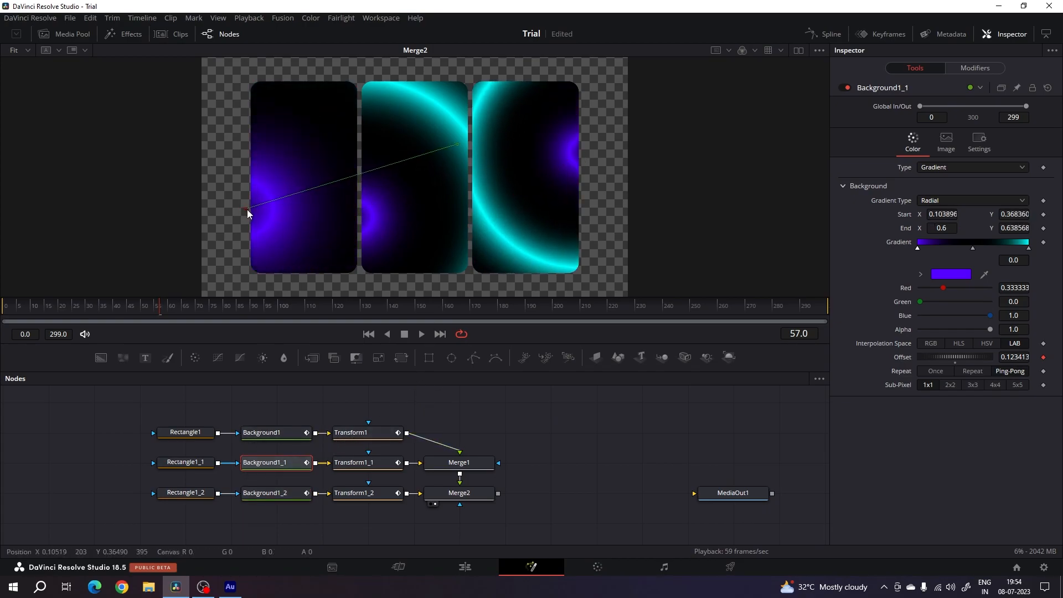
left_click_drag(463, 145, 358, 228)
left_click_drag(246, 209, 248, 154)
left_click_drag(357, 228, 334, 212)
Step: Play the merged composition from the first frame to check the three animated rectangles
left_click(367, 334)
key("space")
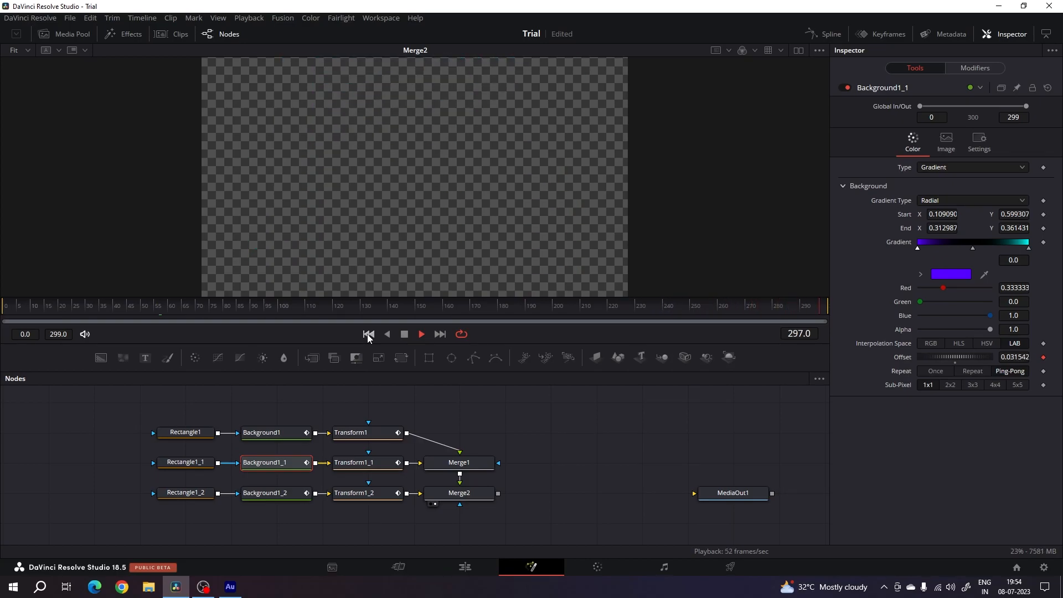
key("space")
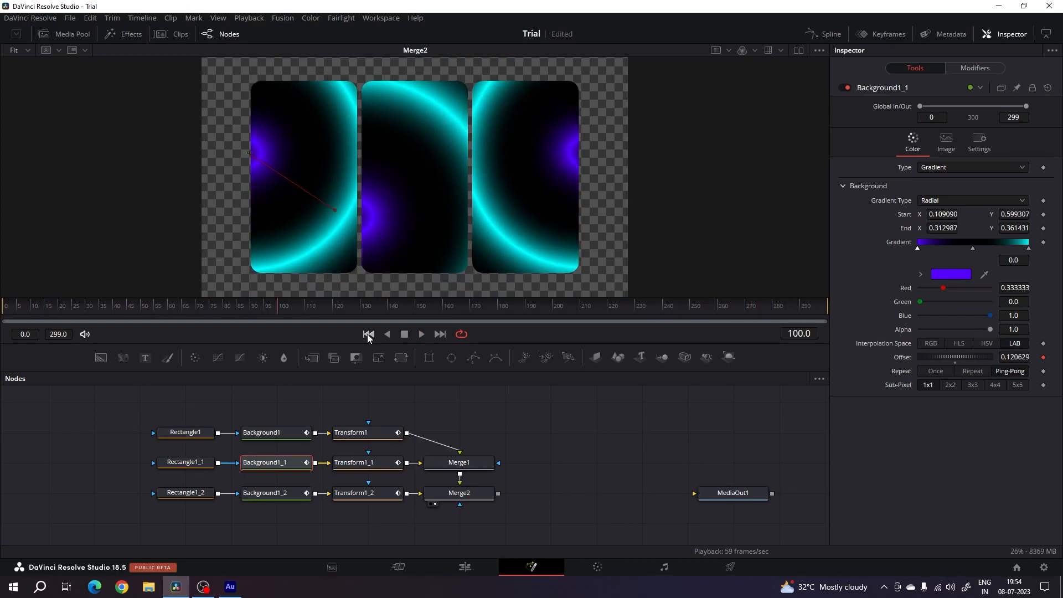
Step: Readjust Background1_1's gradient handles and run Background1_2's gradient from about X 0.64, Y 0.29 to X 0.85, Y 0.68, then check around frame 241
left_click_drag(248, 153, 248, 164)
left_click_drag(335, 209, 358, 145)
left_click(283, 496)
left_click_drag(485, 192, 571, 194)
left_click_drag(581, 152, 476, 225)
left_click_drag(571, 194, 545, 147)
left_click_drag(711, 307, 665, 307)
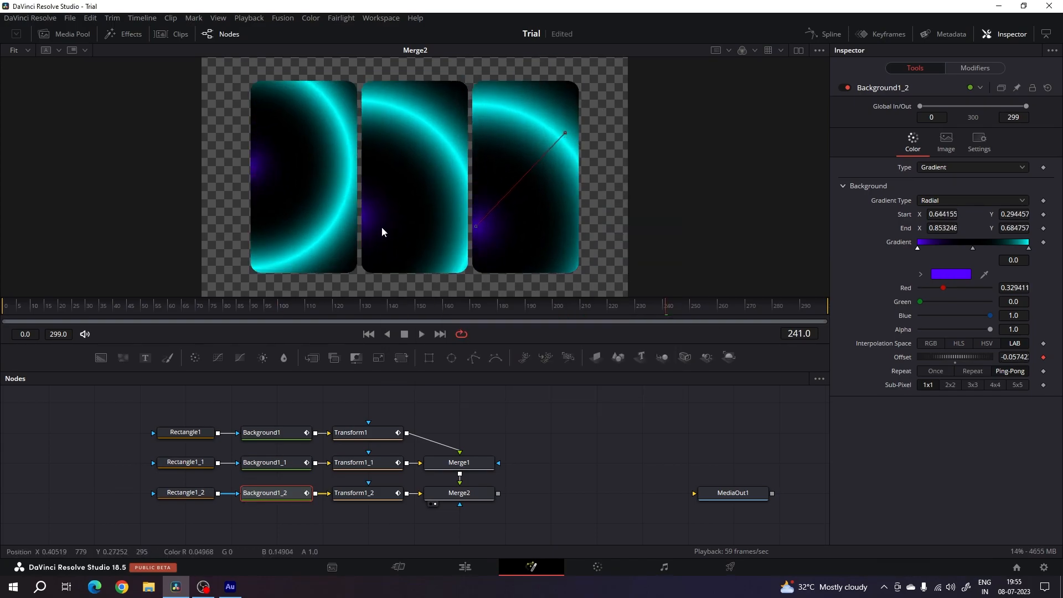
Step: Run Background1_1's gradient from its rectangle's upper left edge to the lower middle, and move Background1's gradient end to about X 0.62, Y 0.69
left_click(276, 464)
left_click_drag(248, 164, 250, 119)
left_click_drag(357, 145, 308, 225)
left_click(277, 433)
left_click_drag(452, 141, 465, 131)
Step: Play and scrub the composition to check the adjusted gradients on all three rectangles
left_click(560, 418)
key("space")
mouse_move(343, 306)
left_mouse_down()
mouse_move(296, 311)
mouse_move(327, 310)
left_mouse_up()
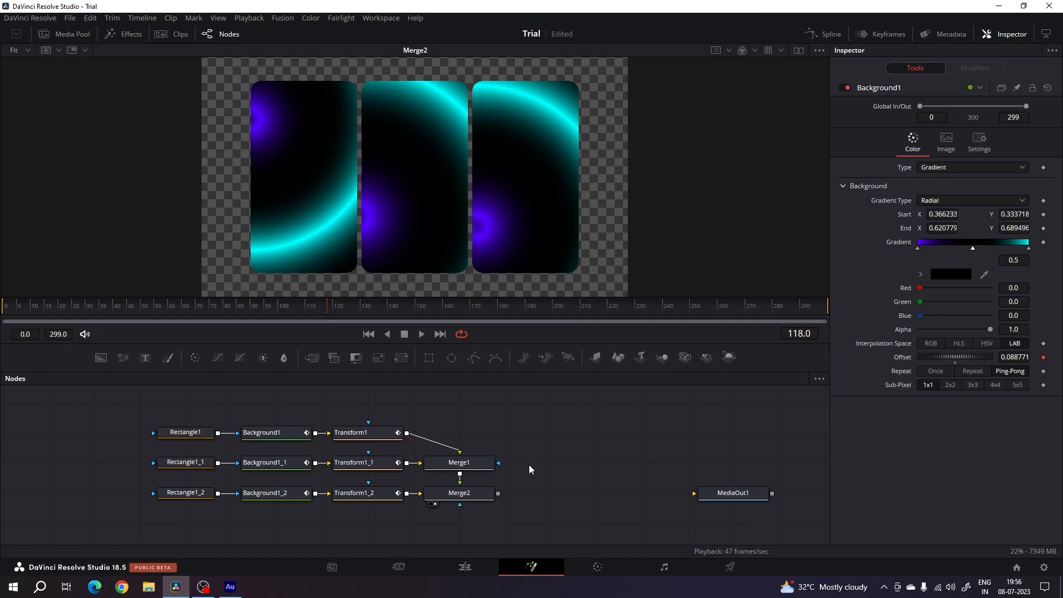
left_click_drag(536, 465, 452, 456)
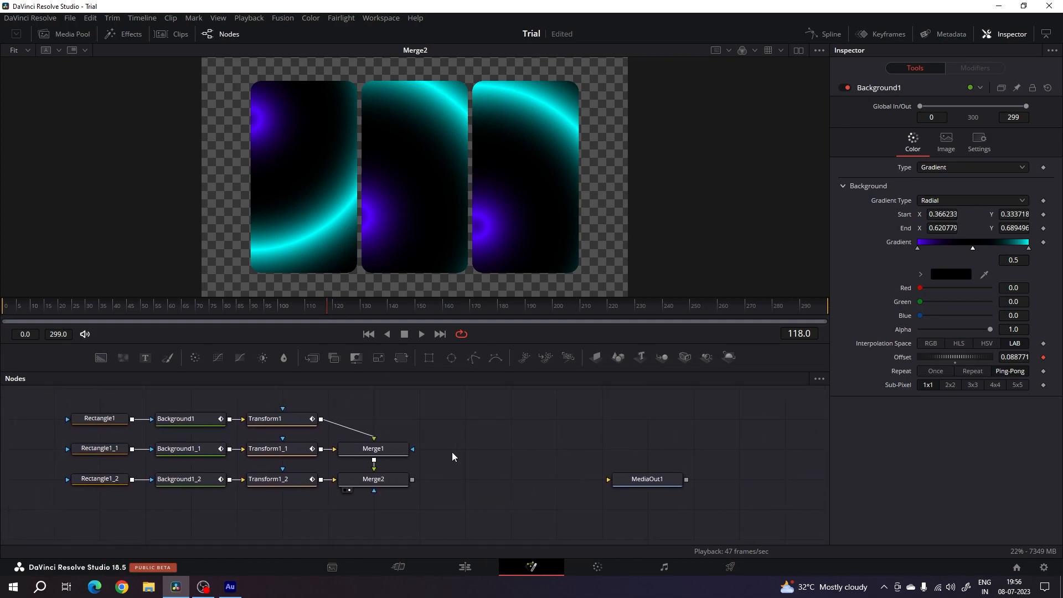
Step: Add a Color Corrector after Merge2, show it in the viewer, and set its saturation to 0
left_click(390, 482)
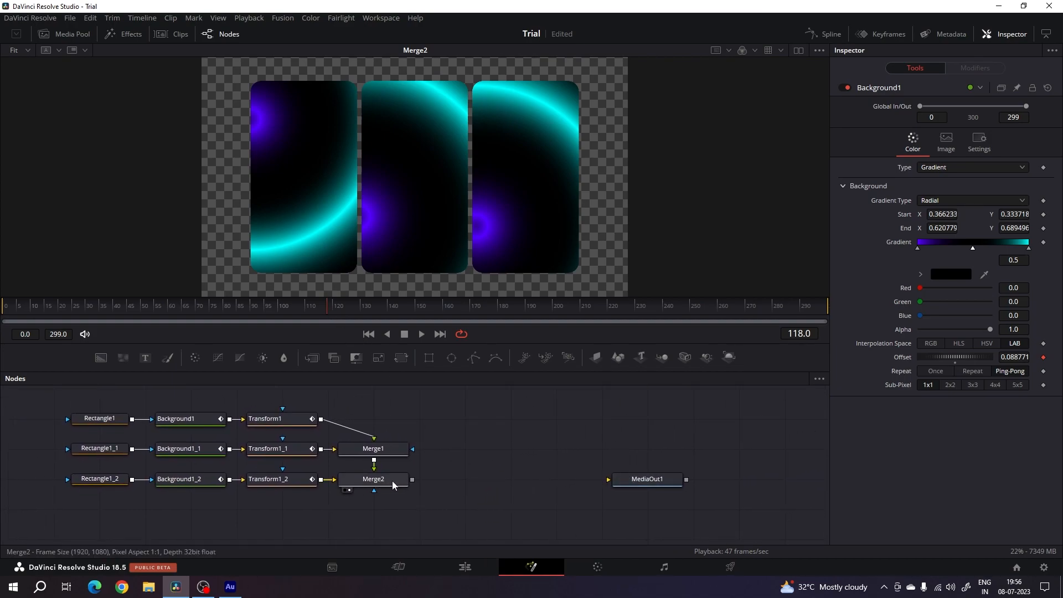
left_click(195, 358)
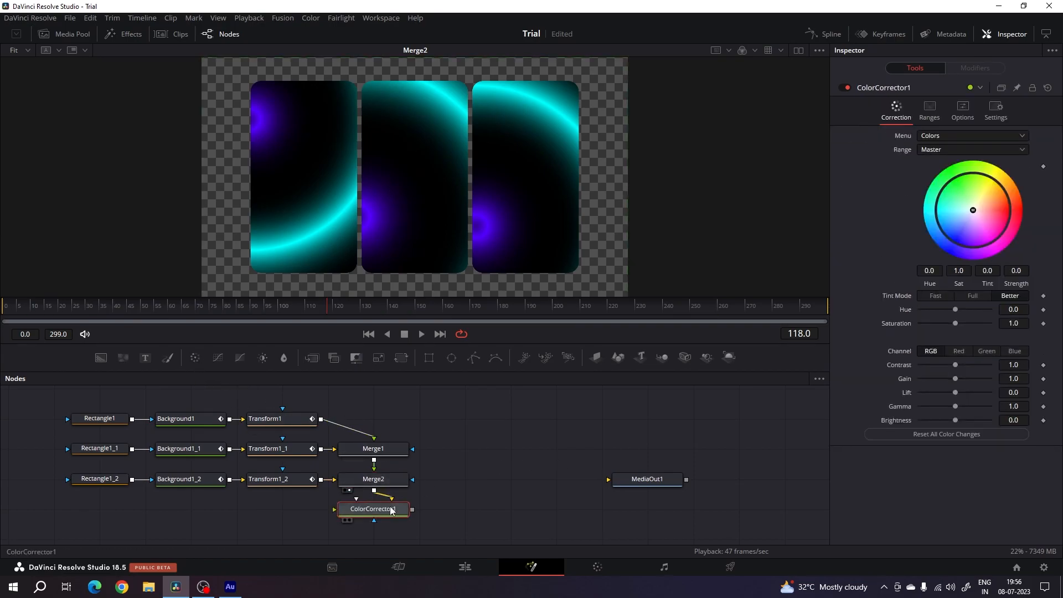
left_click_drag(394, 510, 517, 483)
key("1")
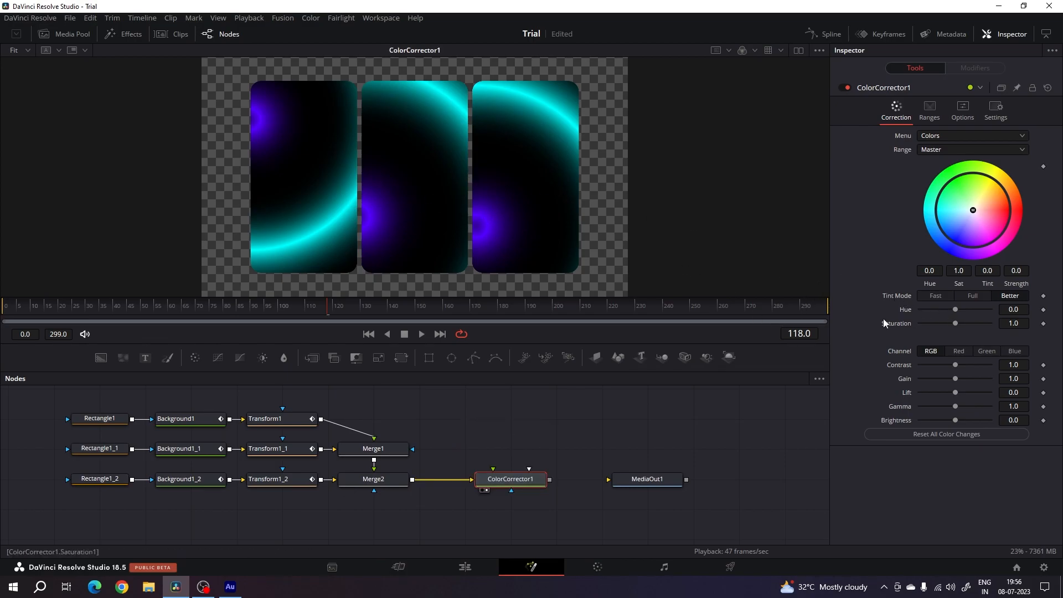
left_click_drag(957, 326, 910, 323)
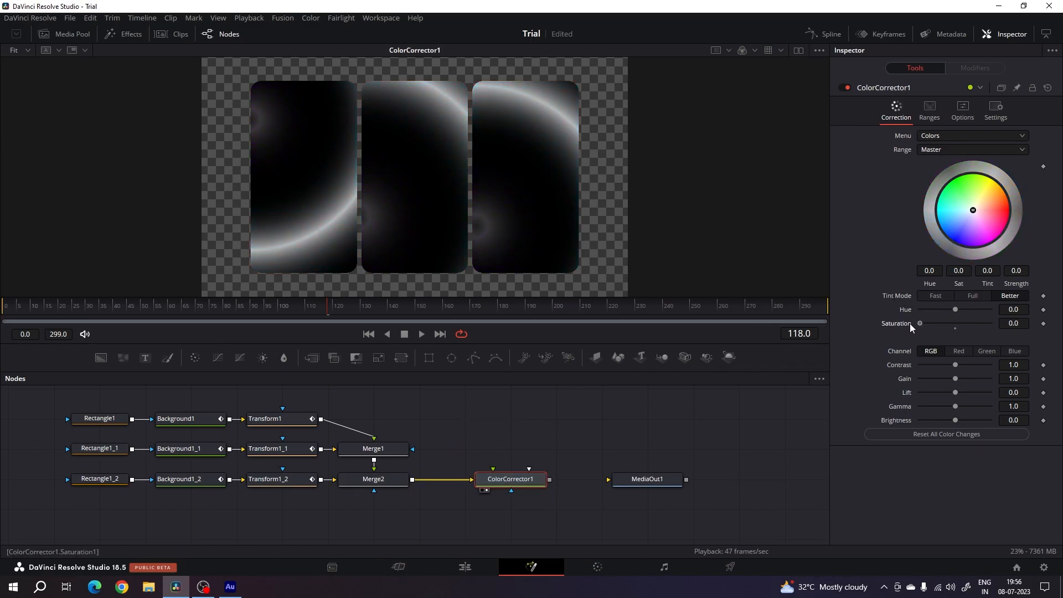
Step: Rearrange the node graph by moving MediaOut1 farther away and ColorCorrector1 closer to Merge2
left_click_drag(655, 486, 772, 490)
left_click_drag(529, 482, 483, 482)
left_click(483, 482)
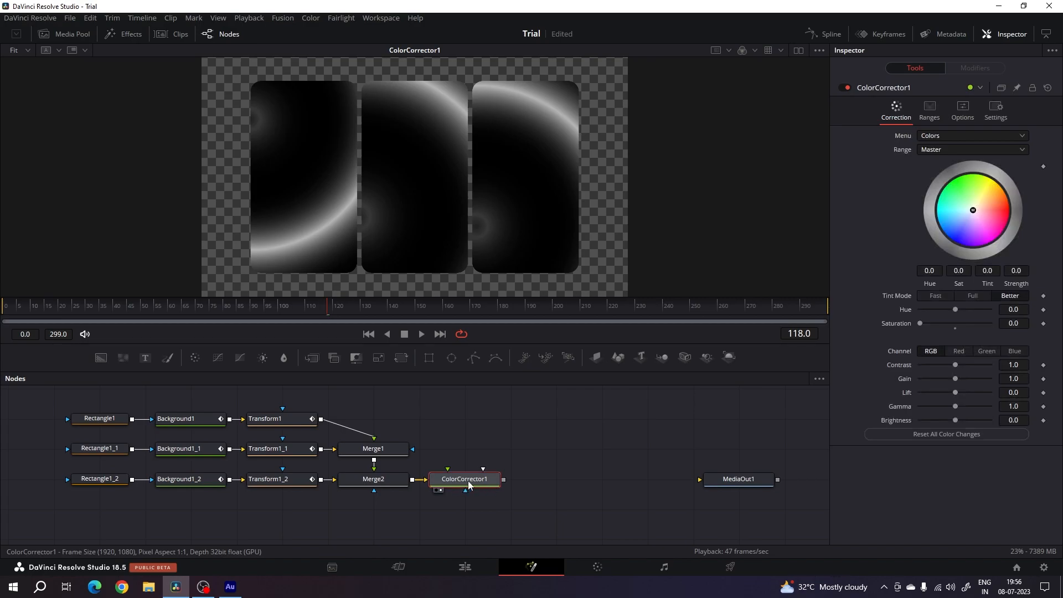
left_click(536, 476)
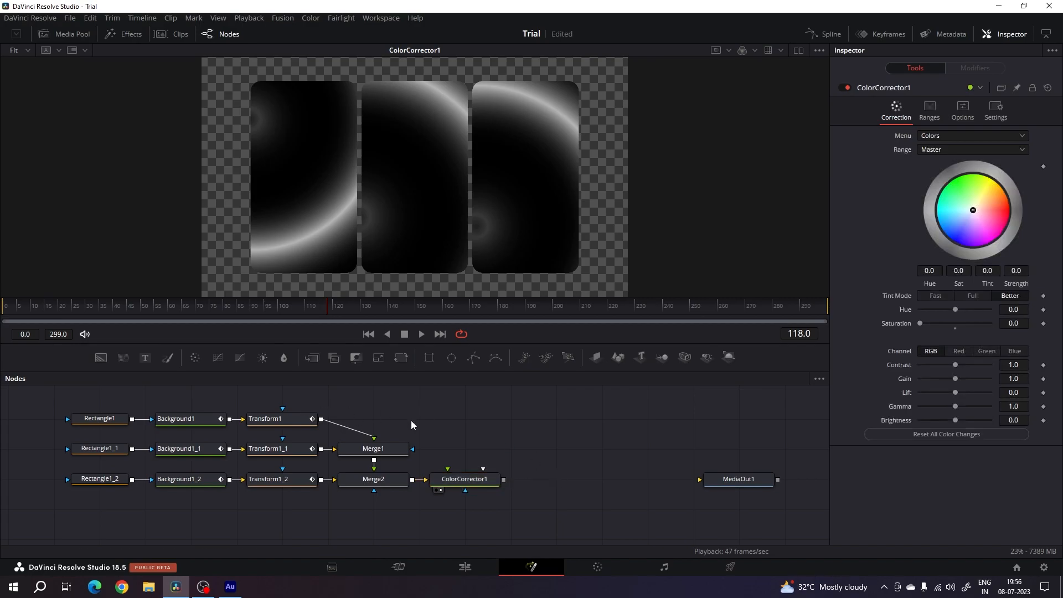
Step: Merge ColorCorrector1 as foreground over a new solid black Background node and show the merge in the viewer
left_click_drag(104, 361, 564, 519)
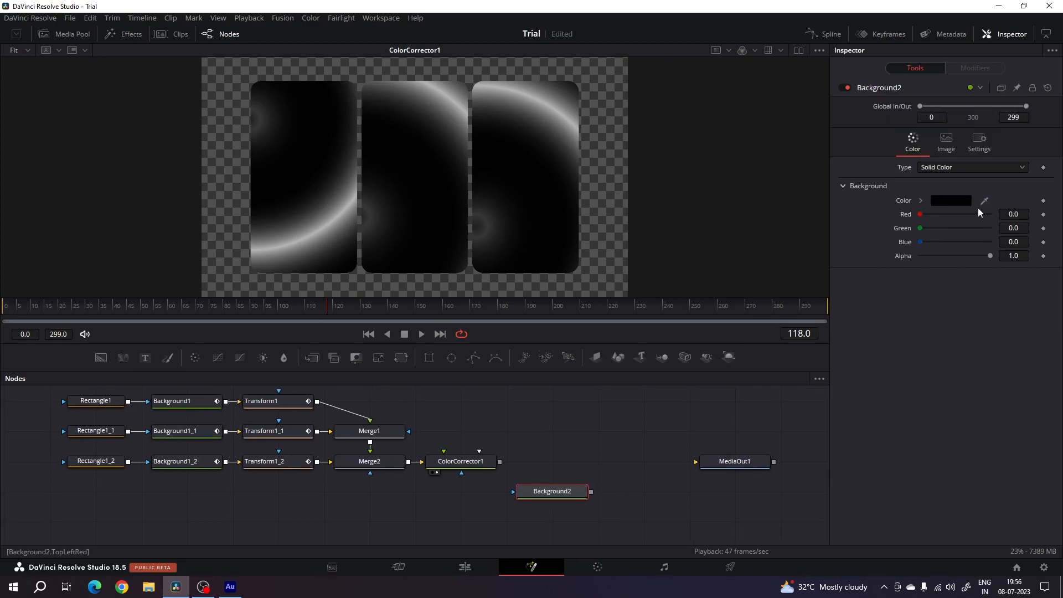
left_click(624, 450)
left_click_drag(312, 357, 550, 453)
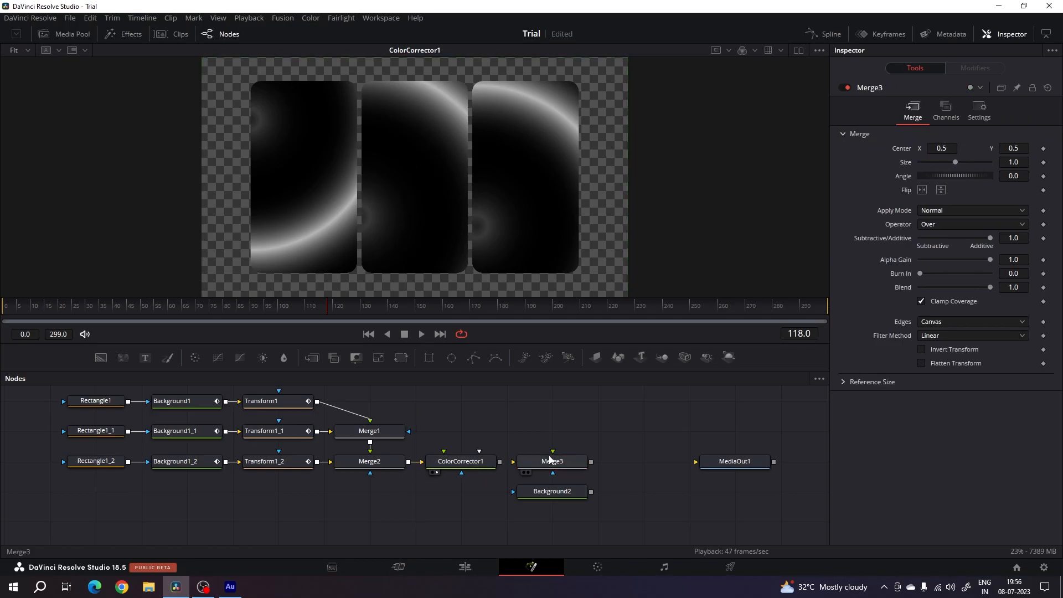
left_click_drag(553, 452, 461, 463)
left_click_drag(553, 452, 518, 439)
left_click_drag(573, 469, 558, 521)
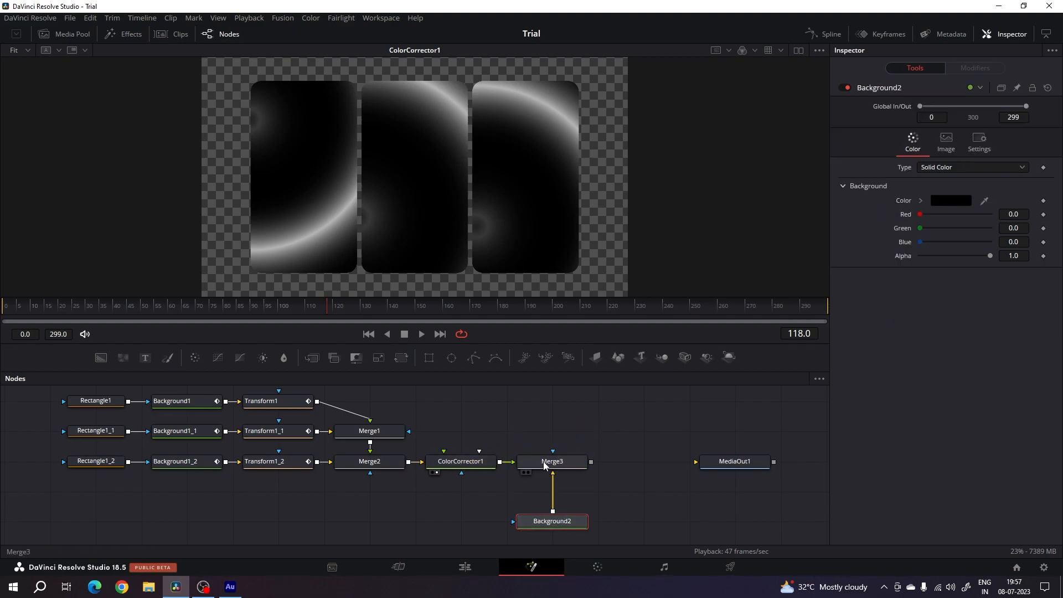
key("1")
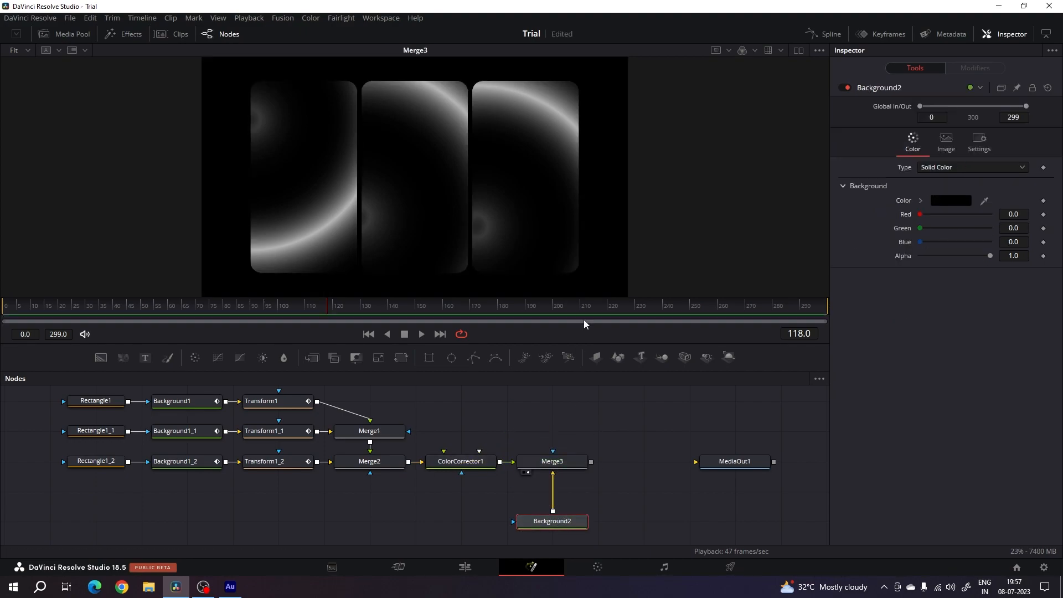
Step: Play the composition from the first frame to check the desaturated rectangles over the black background
left_click(574, 391)
left_click(368, 333)
key("space")
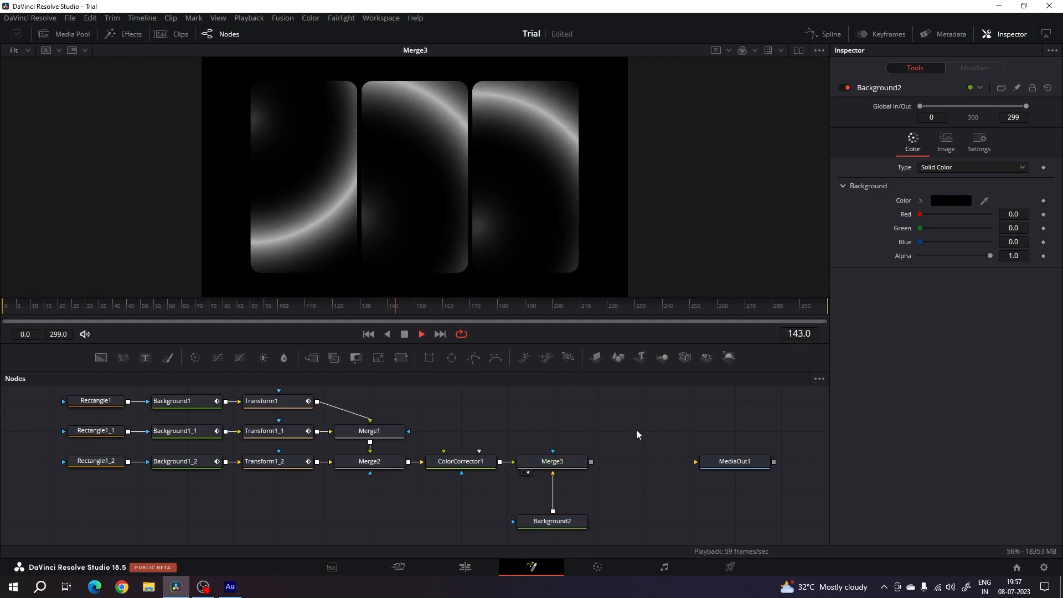
key("space")
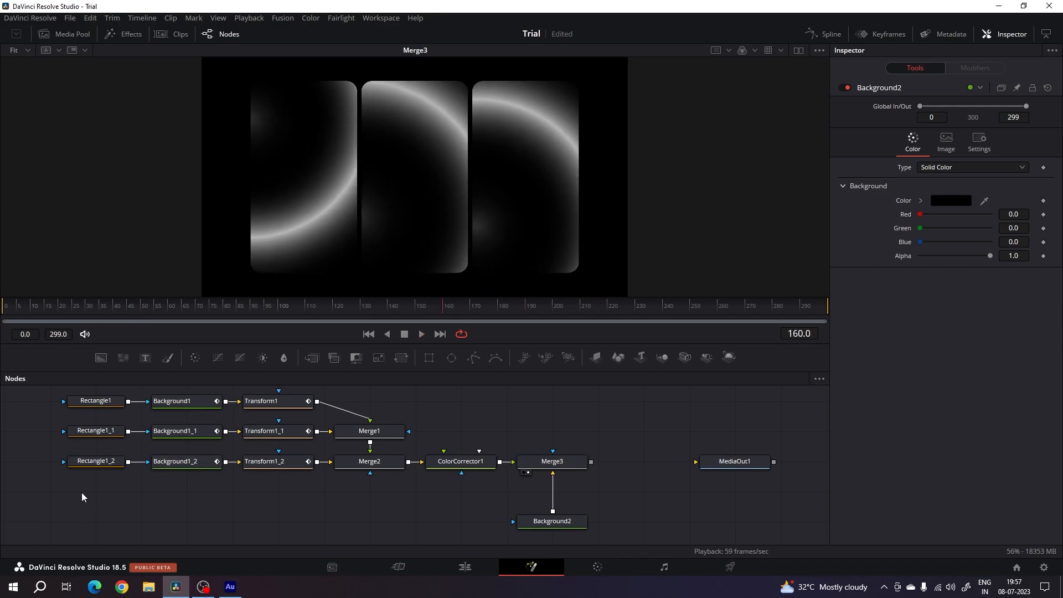
Step: Lower Rectangle1_2 by setting its Center Y to 0.45
left_click(102, 461)
left_click_drag(525, 170, 527, 182)
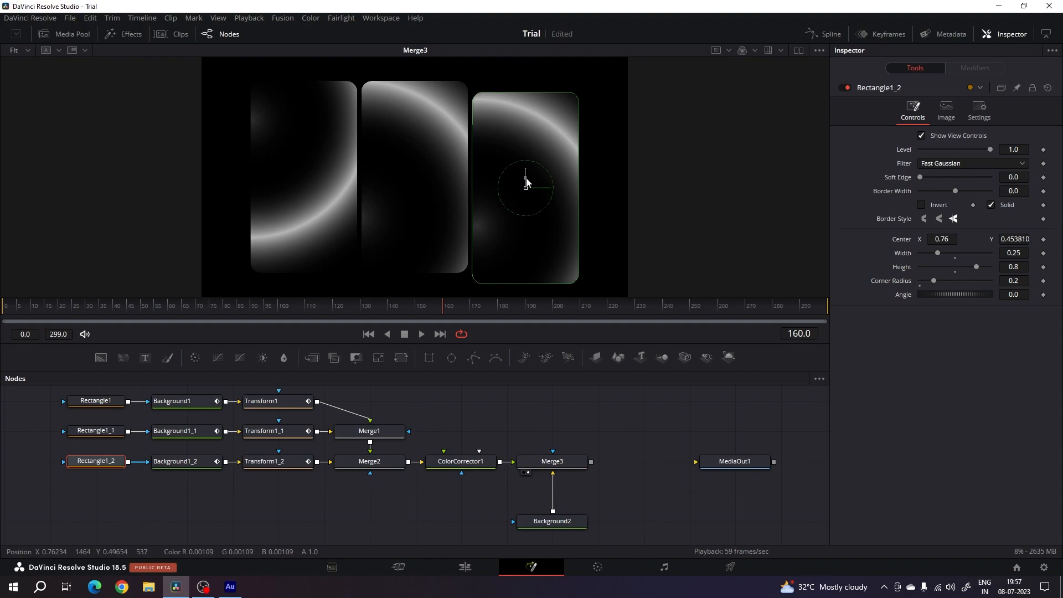
left_click(1022, 239)
type("0.45")
key("Tab")
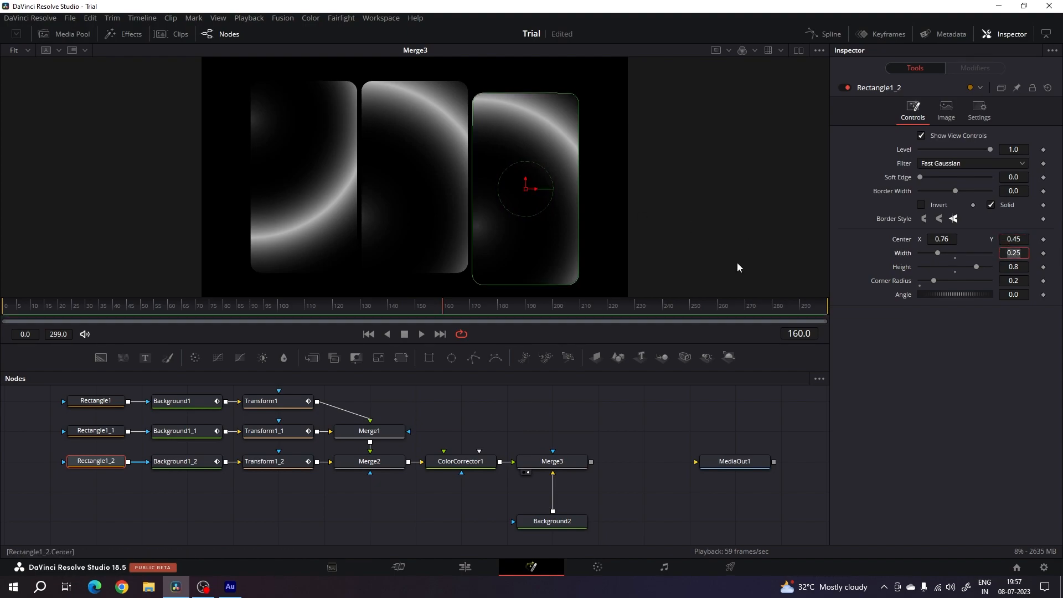
Step: Lower Rectangle1_1 by setting its Center Y to 0.45
left_click(102, 432)
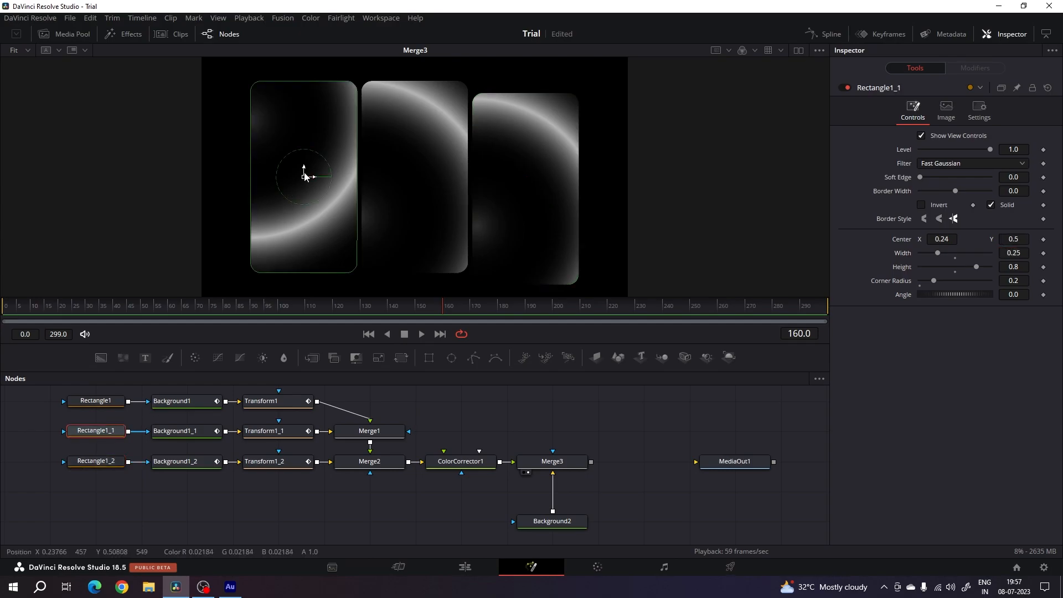
left_click_drag(304, 171, 306, 180)
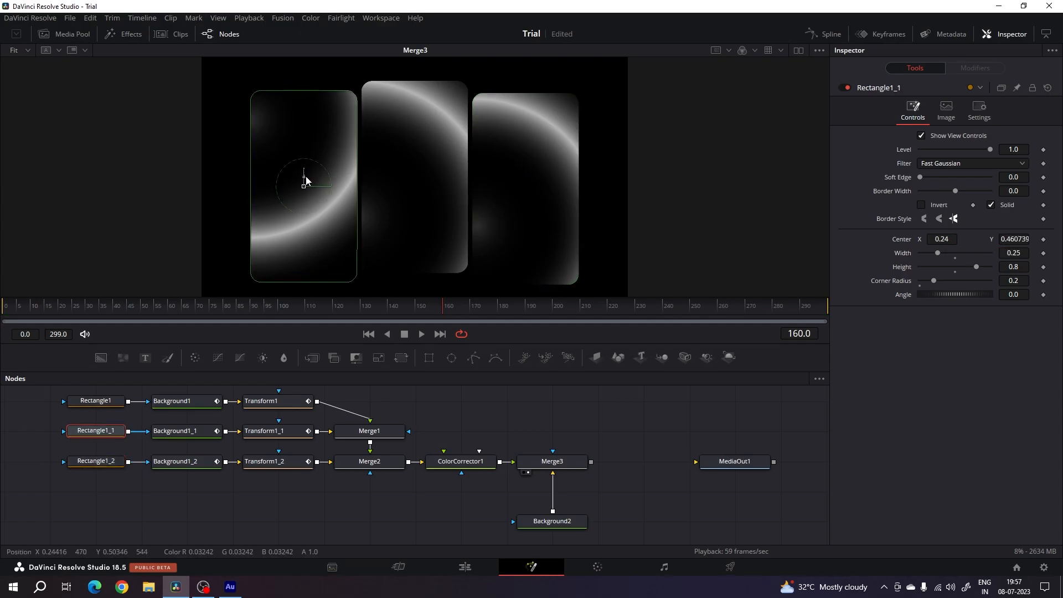
left_click(1017, 239)
type("0.45")
key("Tab")
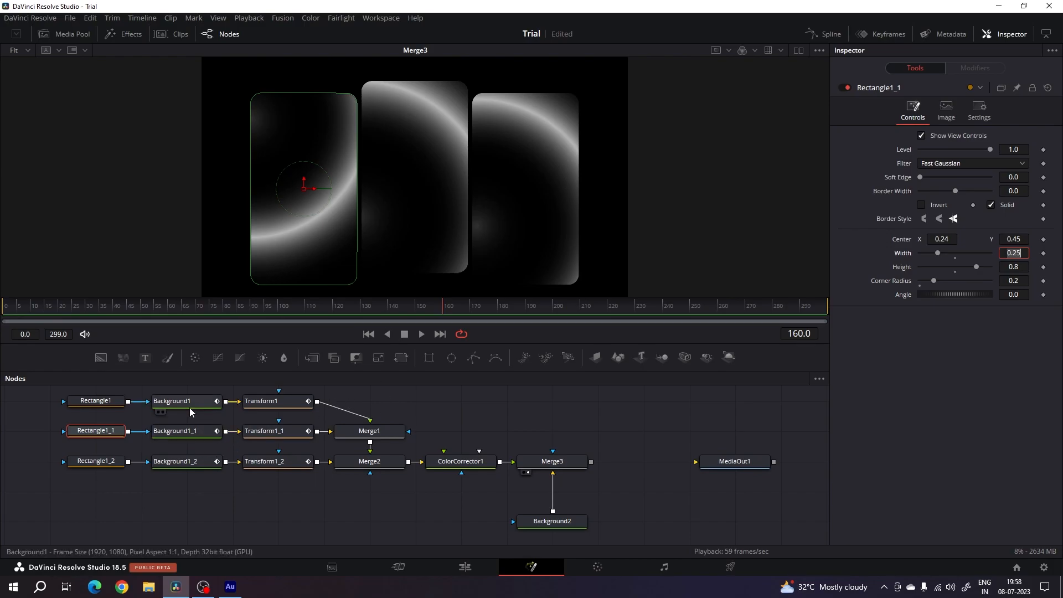
Step: Raise Rectangle1 by setting its Center Y to 0.52, and check the layout around frame 215
left_click(175, 409)
scroll(61, 439, "up", 1)
left_click(90, 412)
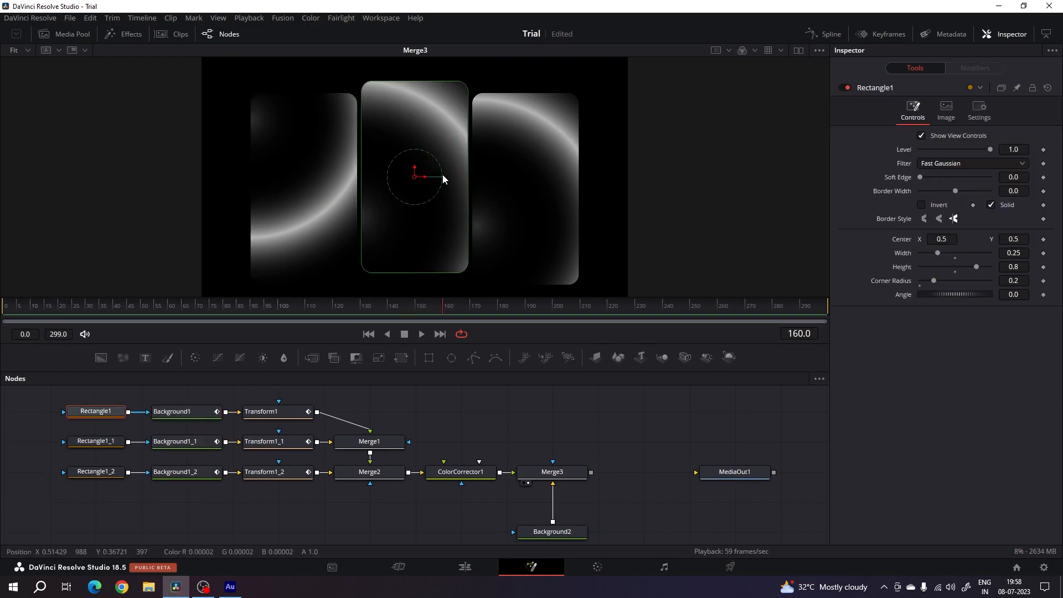
left_click_drag(418, 168, 415, 167)
left_click(1018, 239)
type("0.52")
key("Tab")
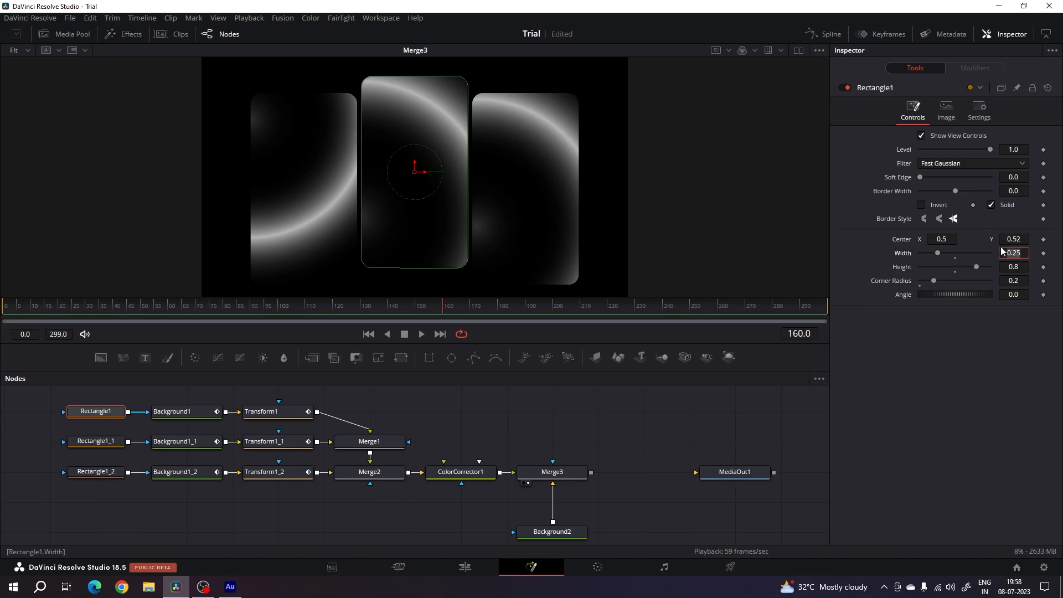
left_click(509, 409)
left_click_drag(625, 306, 594, 307)
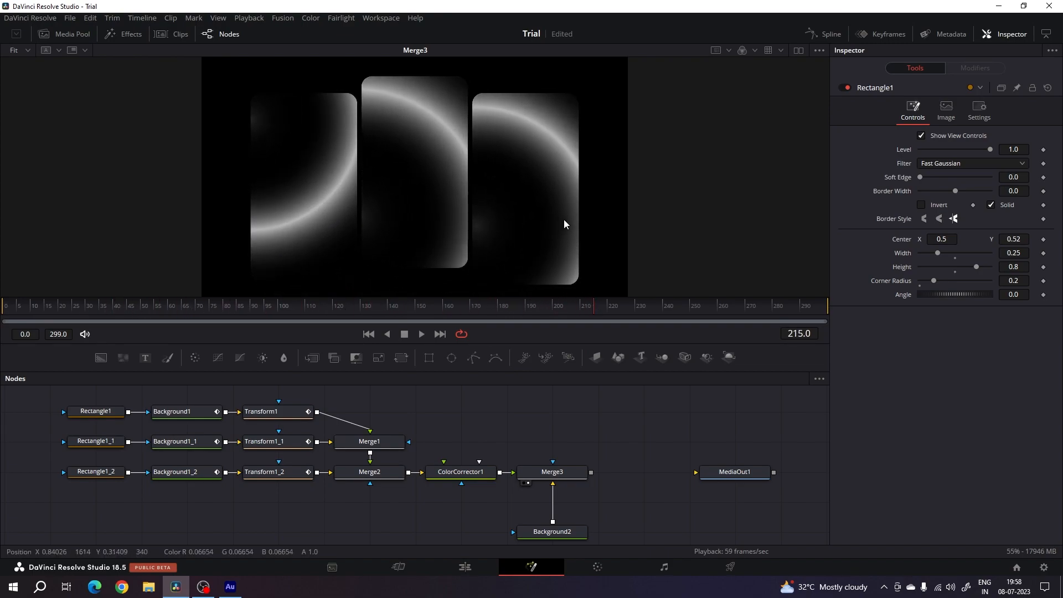
Step: Show the Spline editor enlarged and collapse the Transform1, Background1_1, Transform1_1 and Transform1_2 entries
left_click(825, 35)
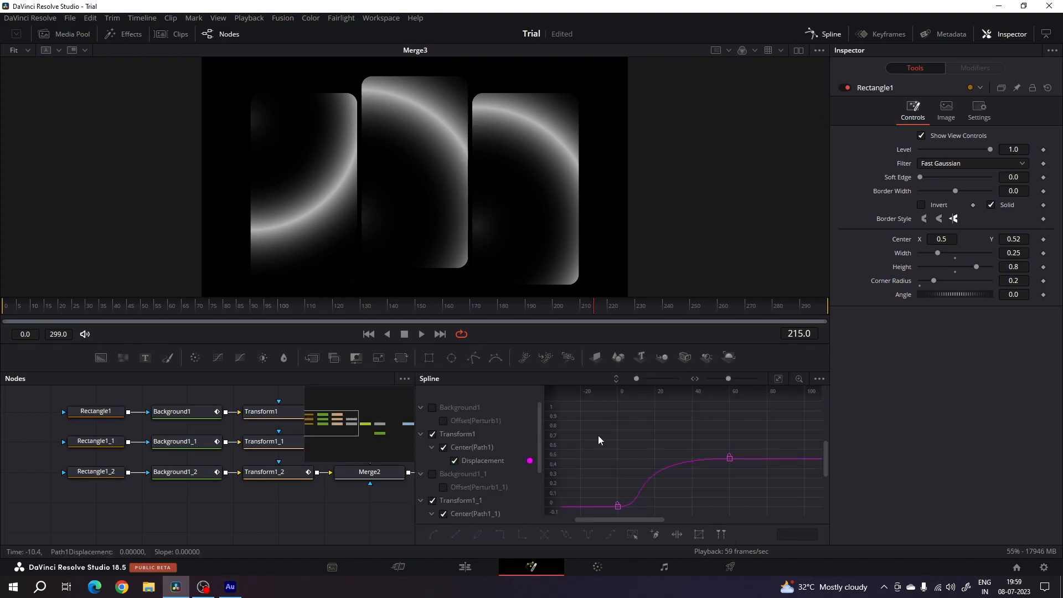
key("F4")
left_click(11, 434)
left_click(11, 447)
left_click(12, 461)
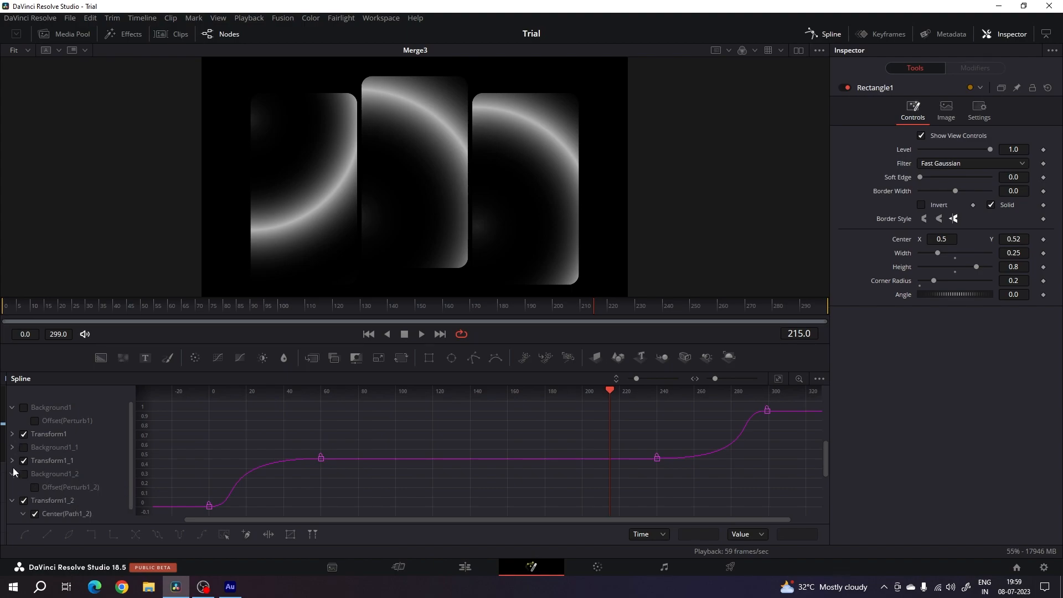
left_click(12, 501)
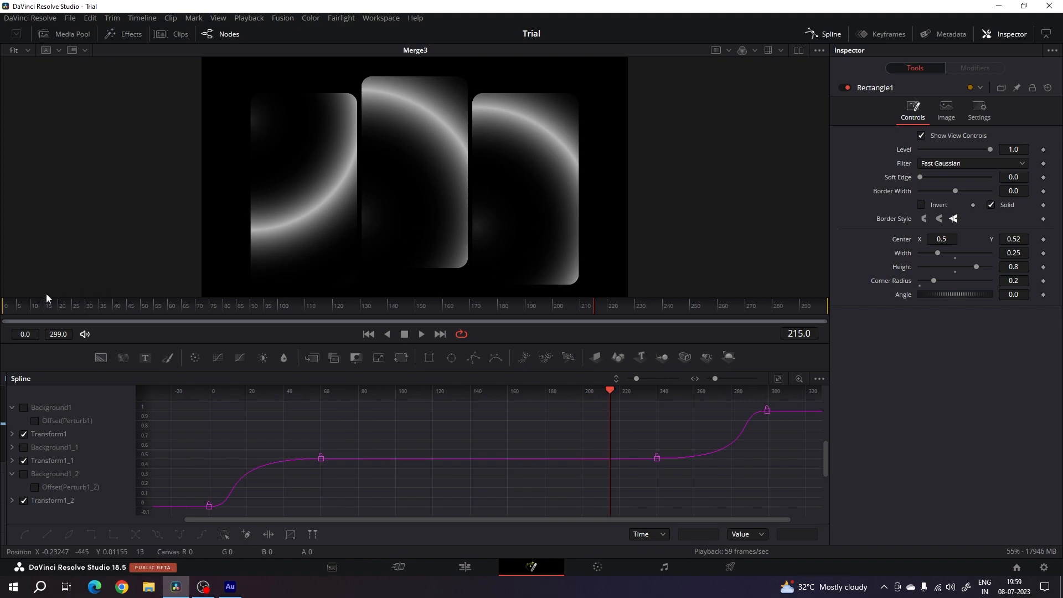
Step: Isolate Transform1_1's curve and shift its first two keyframes 5 frames later so the move starts at frame 5
left_click_drag(10, 311, 19, 311)
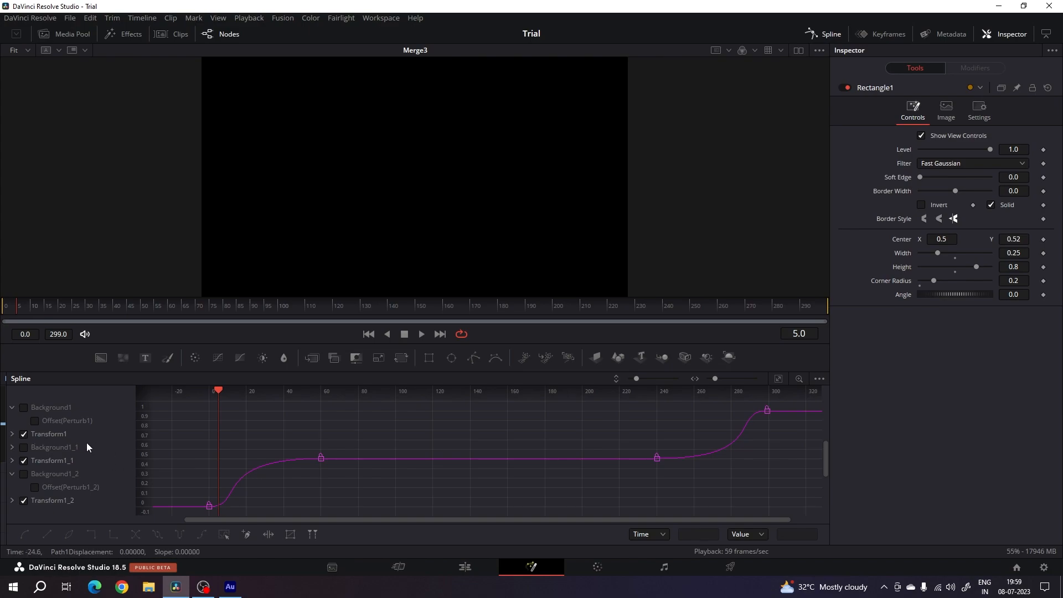
left_click(23, 434)
left_click(23, 500)
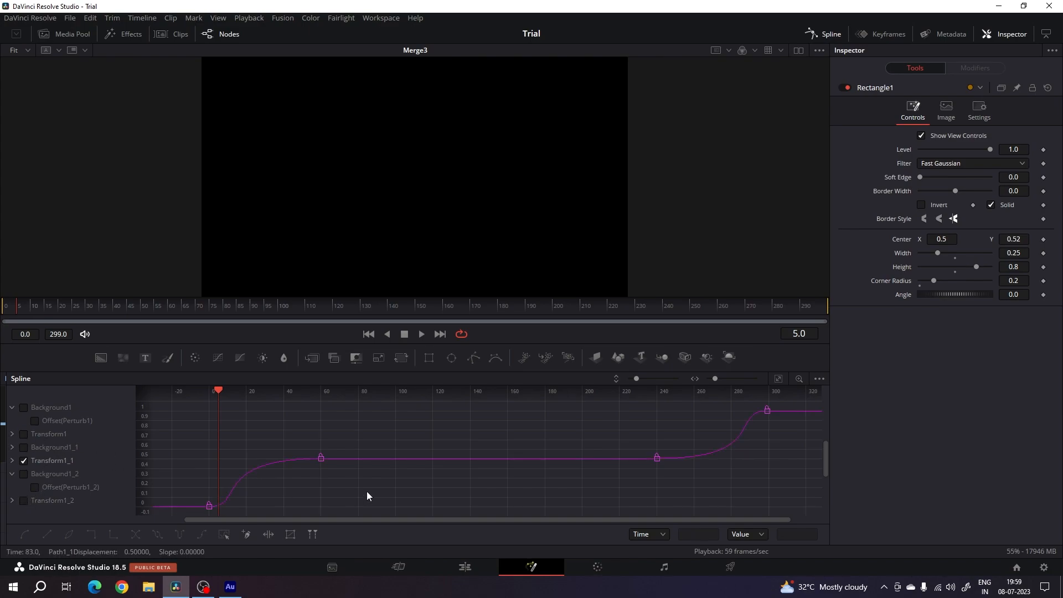
left_click_drag(358, 447, 218, 508)
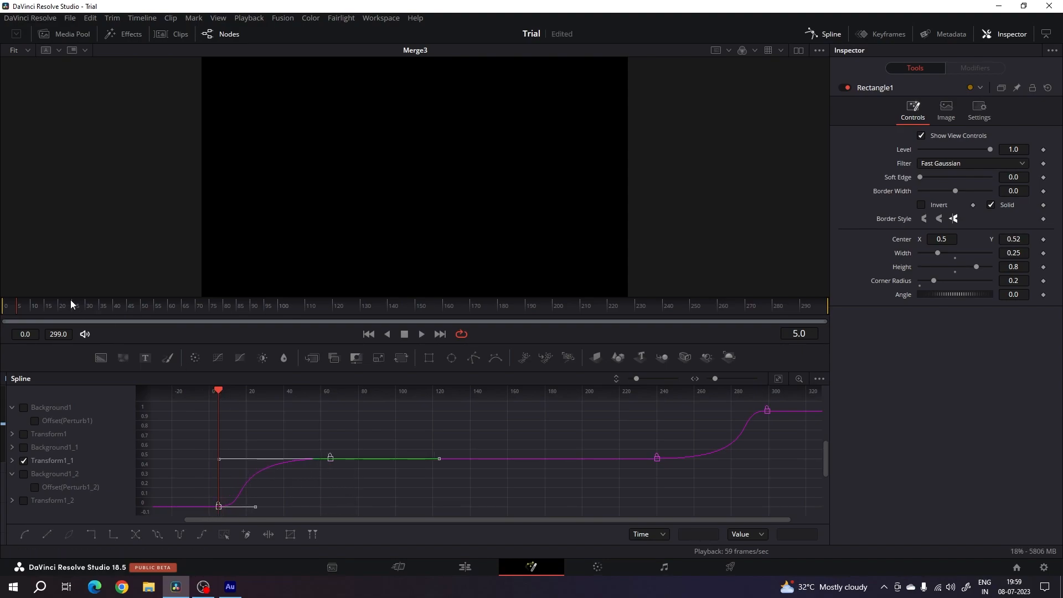
Step: Isolate Transform1_2's curve and shift its first two keyframes 10 frames later so the move starts at frame 10
left_click(30, 307)
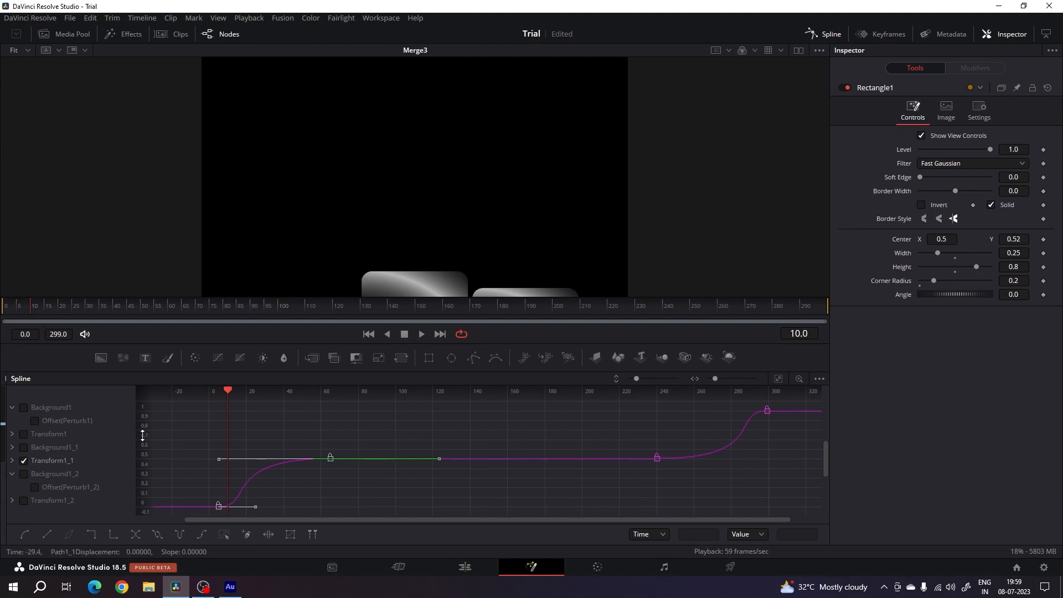
left_click(25, 463)
left_click(24, 501)
left_click_drag(333, 420, 227, 510)
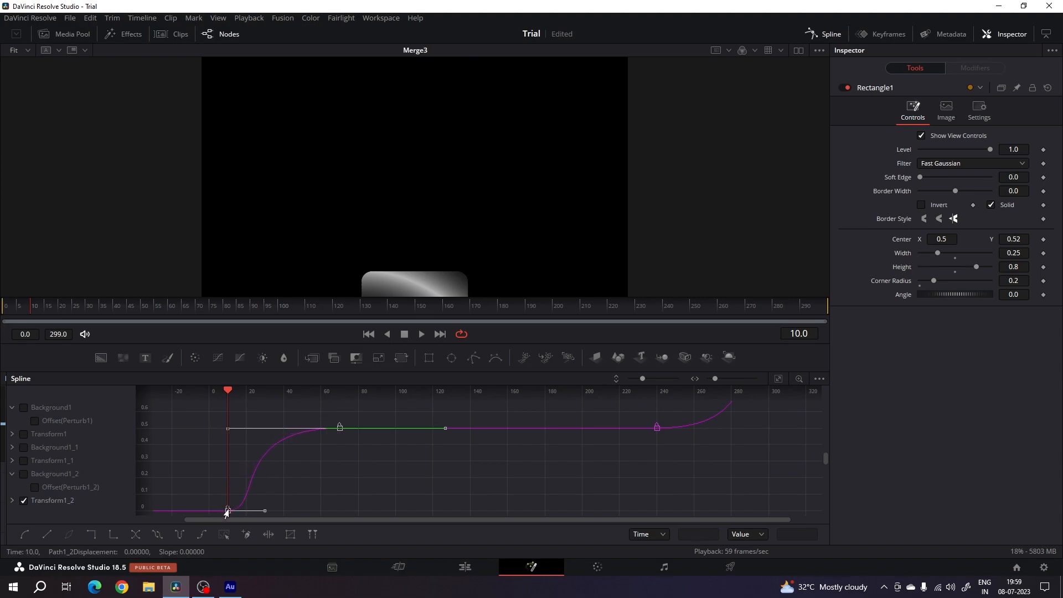
Step: Play and scrub the composition from the first frame to about frame 225 to check the staggered entrance
left_click(368, 334)
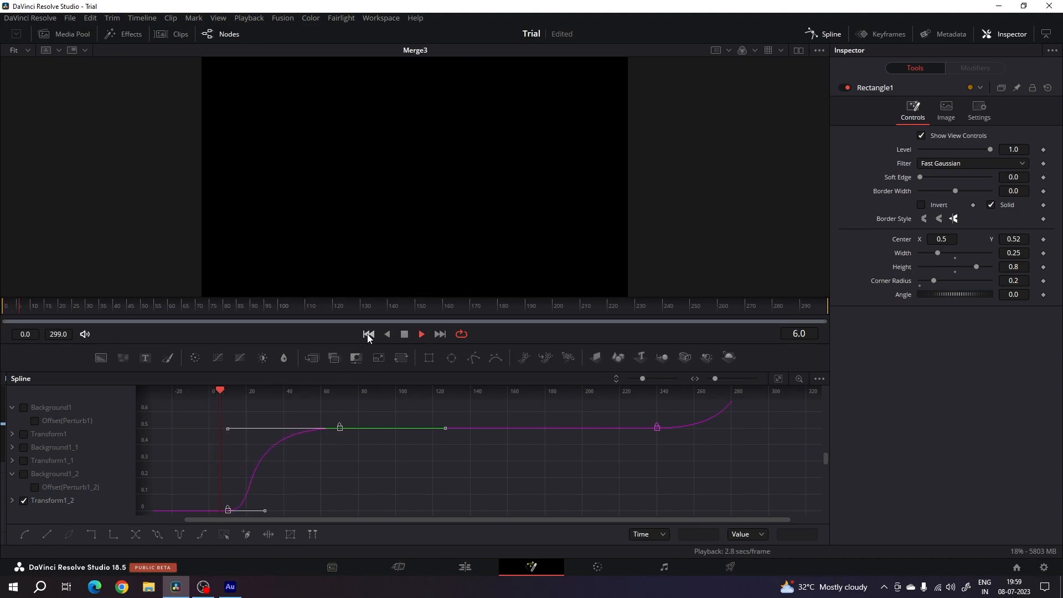
key("space")
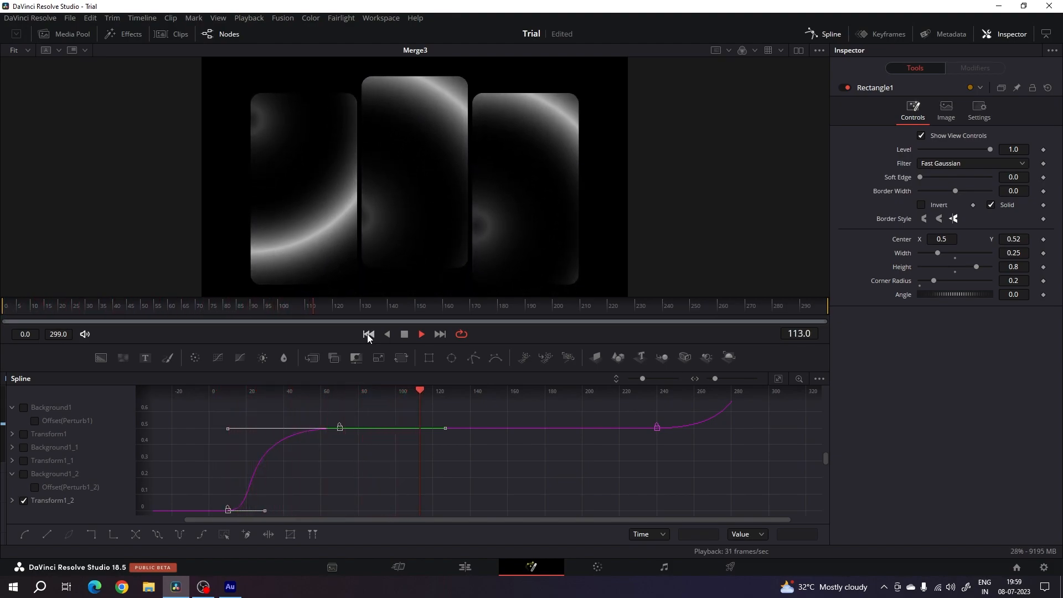
left_click_drag(523, 308, 622, 307)
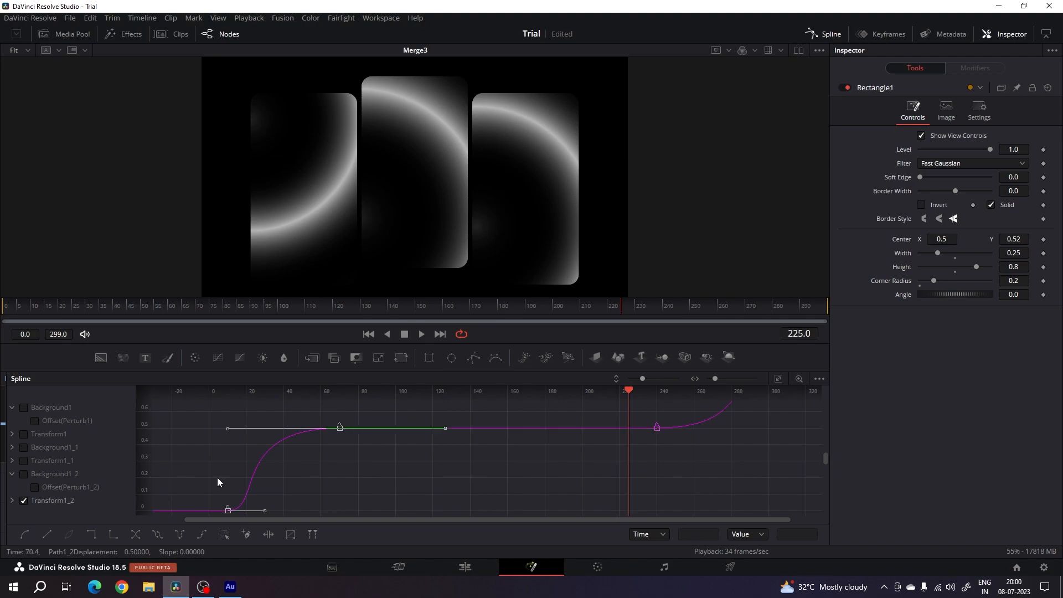
Step: Isolate Transform1_1's curve and shift its last two keyframes 5 frames earlier so the exit starts at frame 235
left_click_drag(733, 422, 714, 491)
left_click(23, 503)
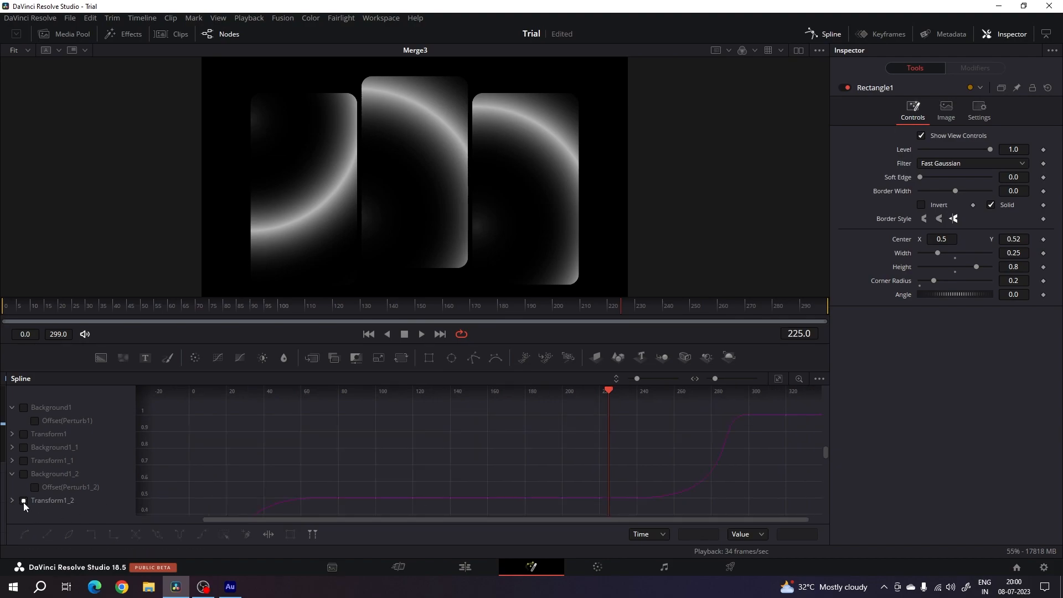
left_click(25, 460)
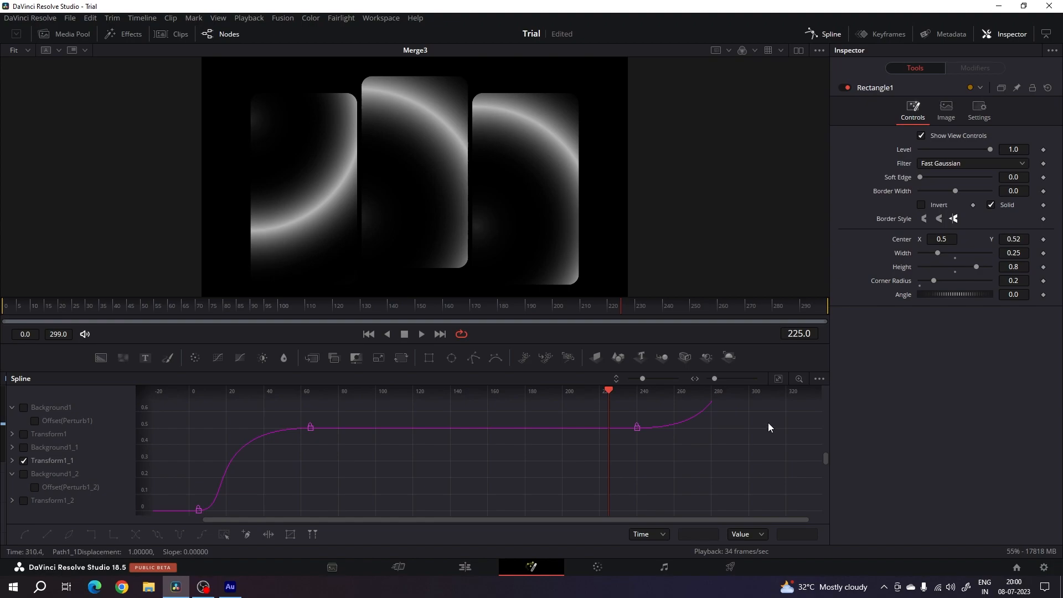
left_click_drag(769, 424, 748, 489)
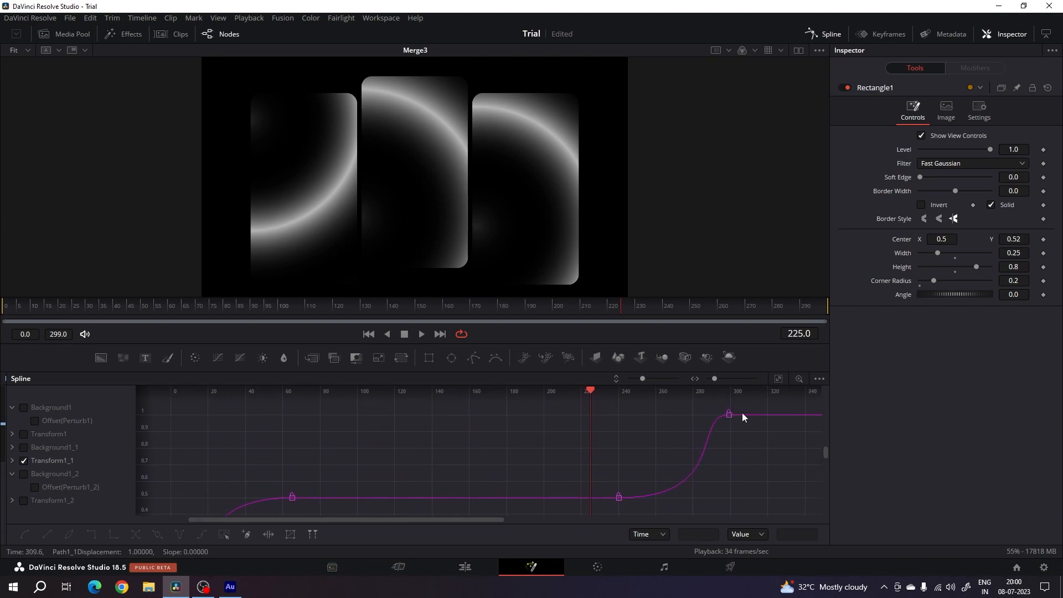
left_click_drag(743, 407, 615, 499)
left_click_drag(593, 396, 618, 393)
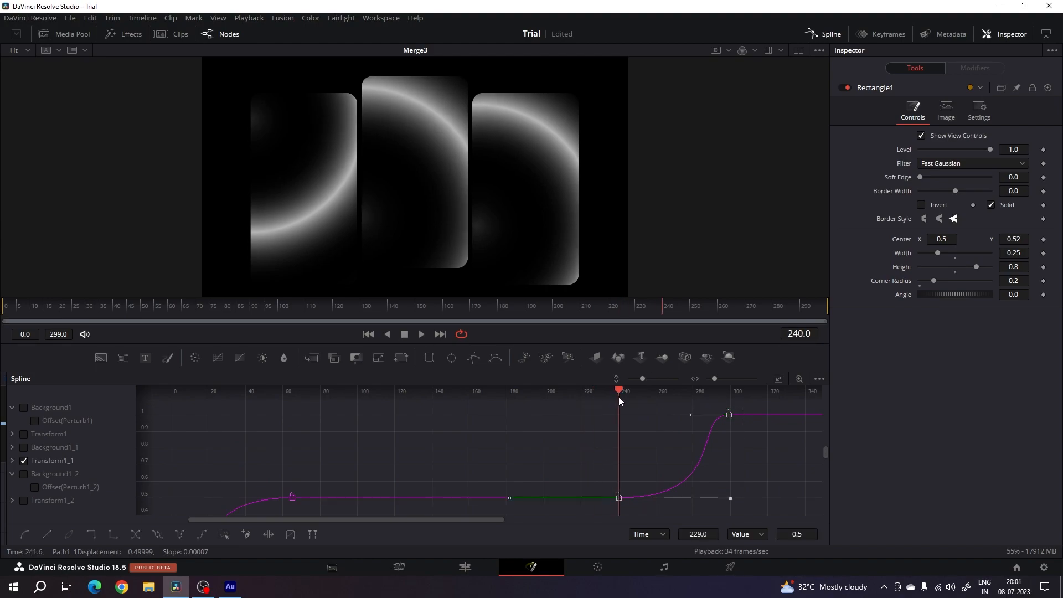
left_click_drag(661, 315, 651, 311)
left_click_drag(619, 497, 606, 496)
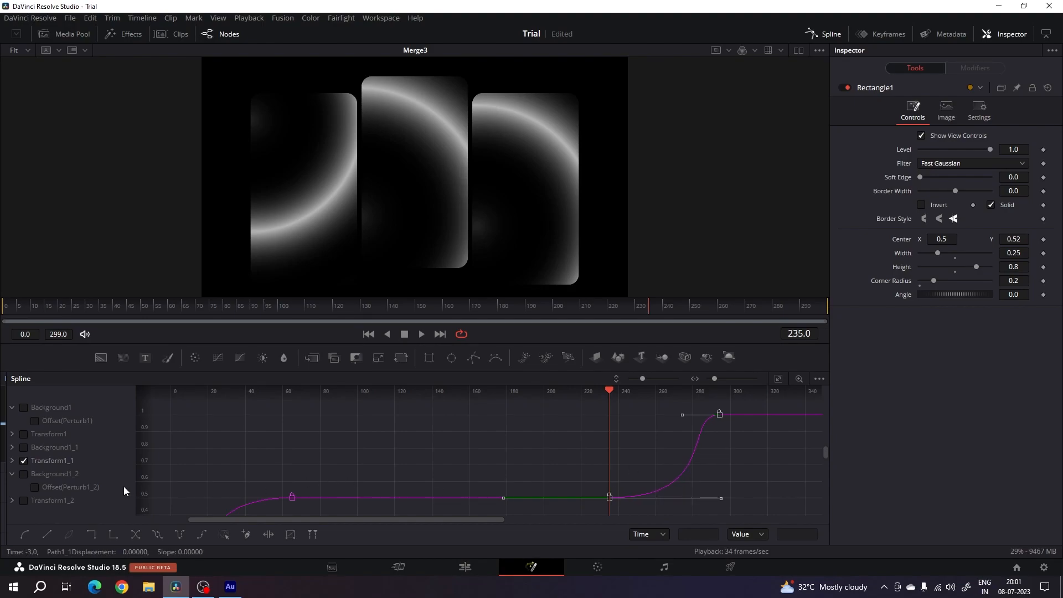
Step: Isolate Transform1's curve and shift its last two keyframes 10 frames earlier so the exit starts at frame 230
left_click(24, 461)
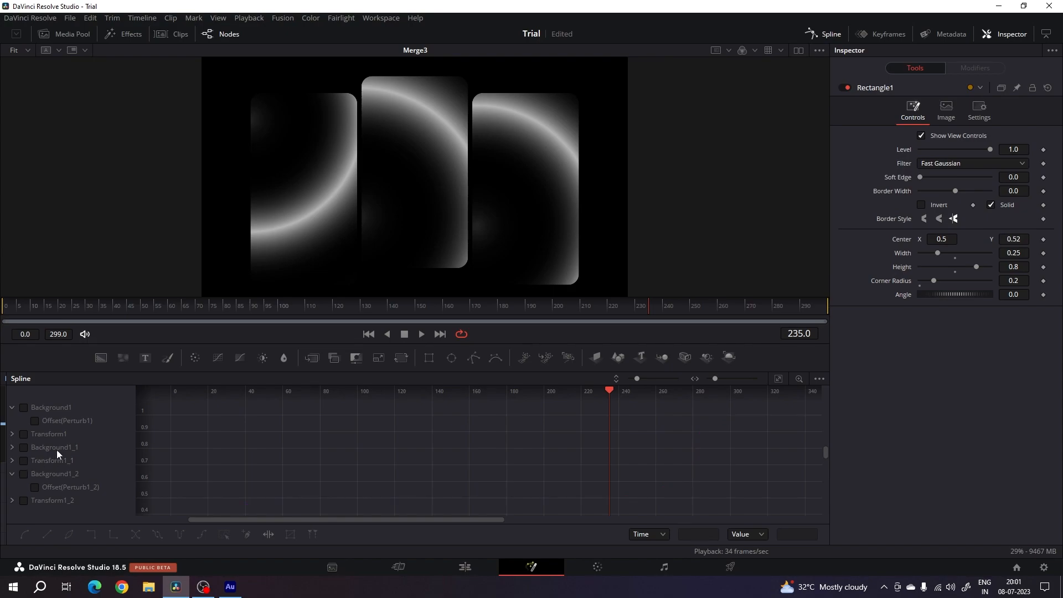
left_click(24, 434)
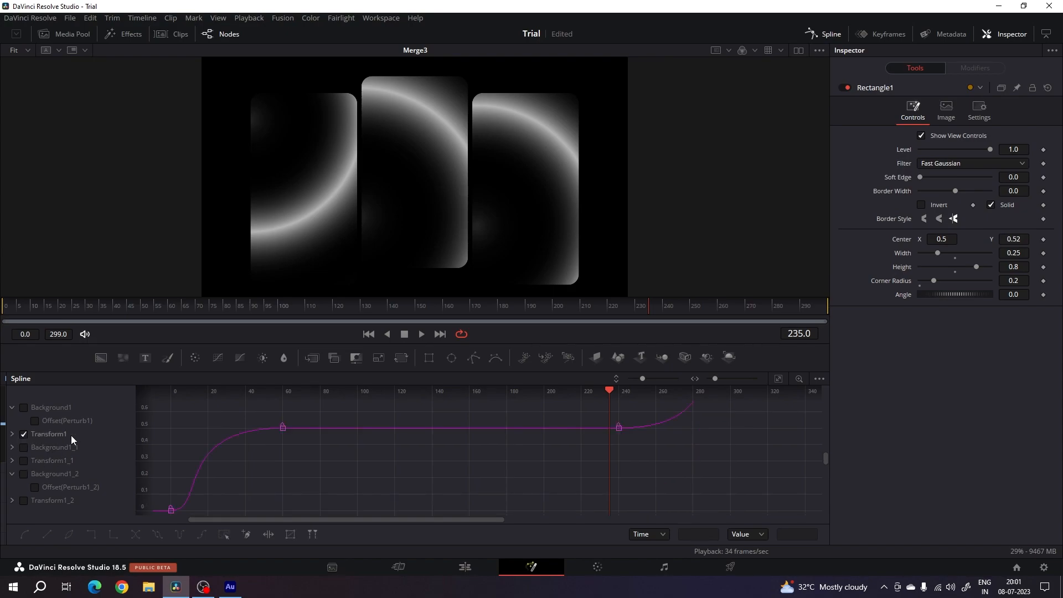
left_click(778, 378)
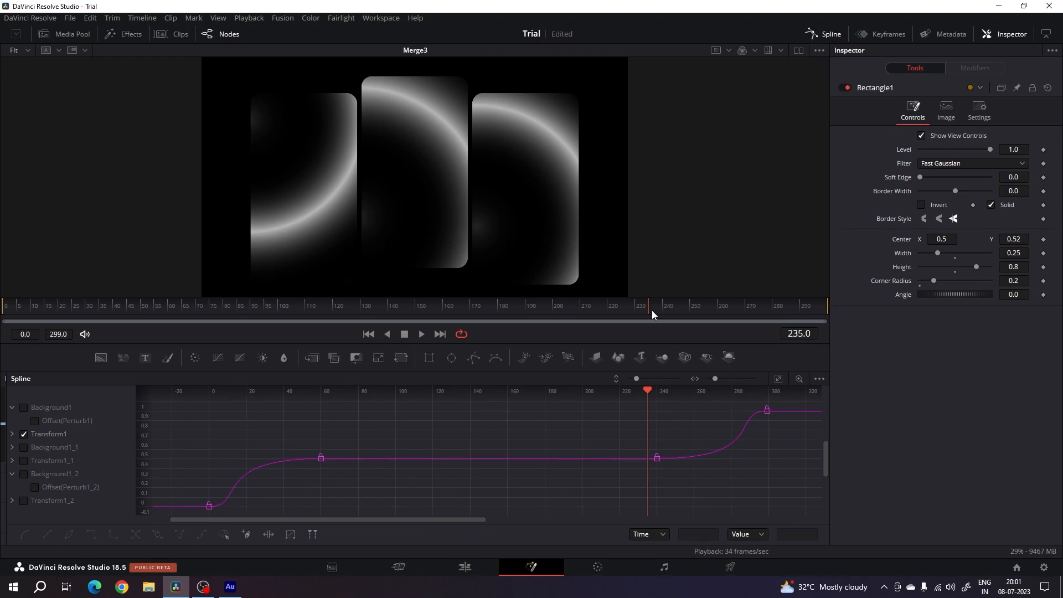
left_click_drag(648, 310, 636, 312)
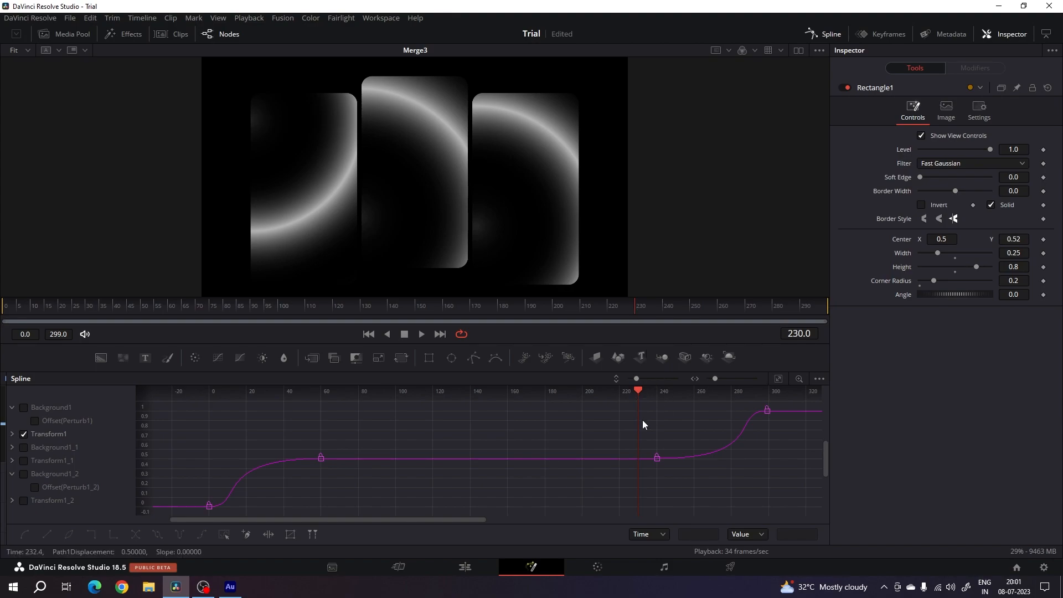
left_click_drag(781, 402, 635, 463)
Step: Play the composition from about frame 220 through the loop to check the staggered exit and entrance
left_click(616, 307)
key("space")
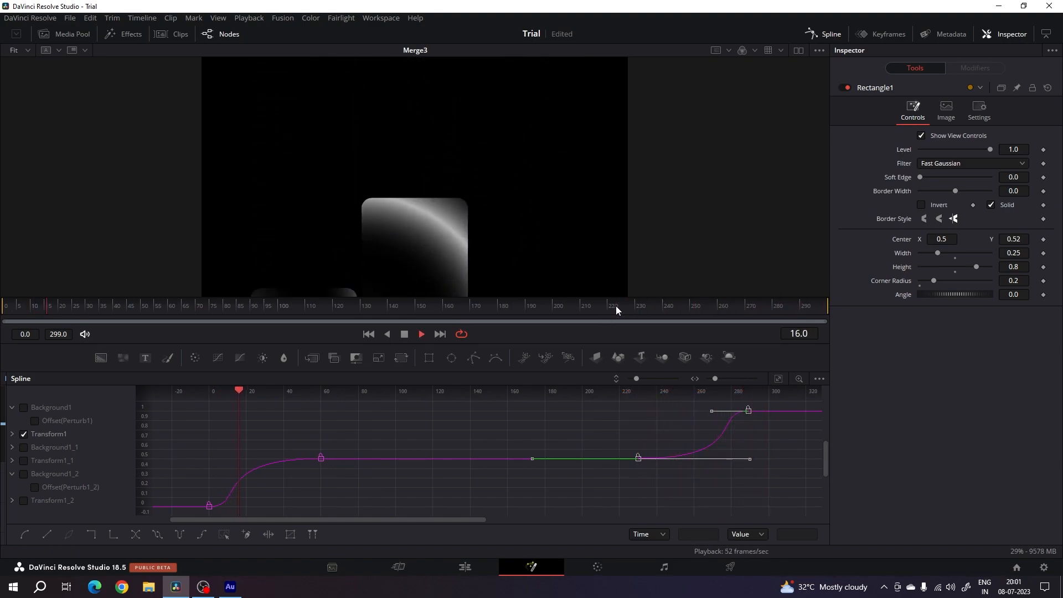
key("space")
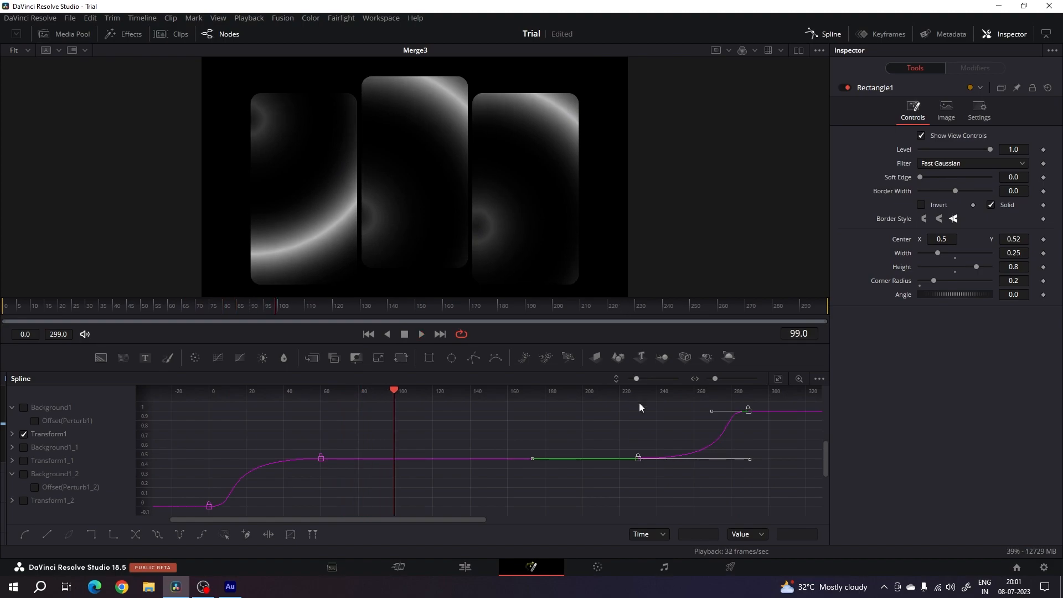
Step: Close the Spline editor, add a Text node above the node tree and merge it over Merge3's output
left_click(832, 35)
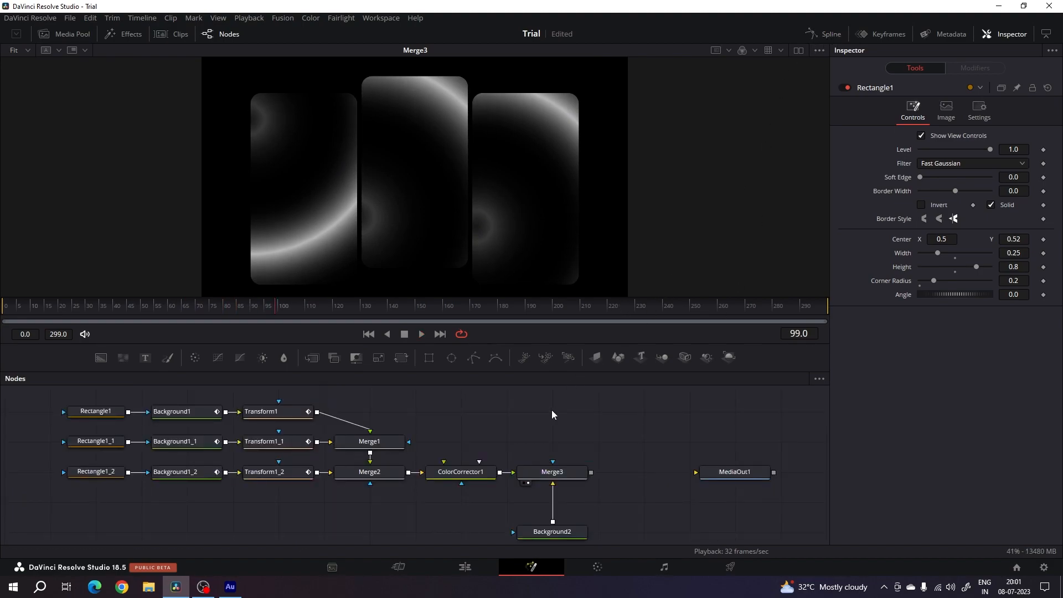
scroll(530, 430, "up", 2)
scroll(531, 443, "up", 2)
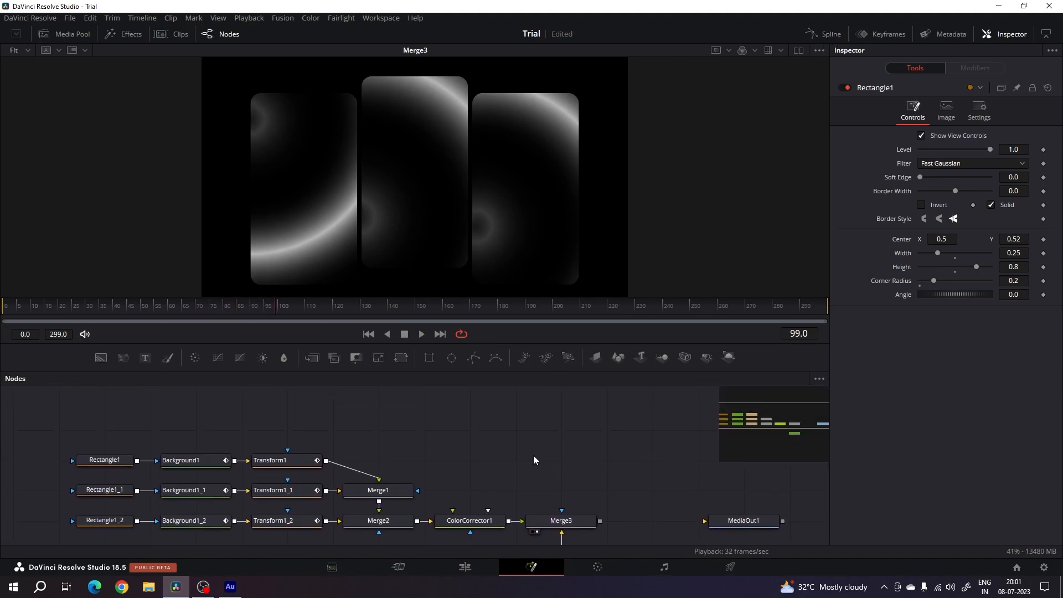
left_click_drag(509, 432, 482, 437)
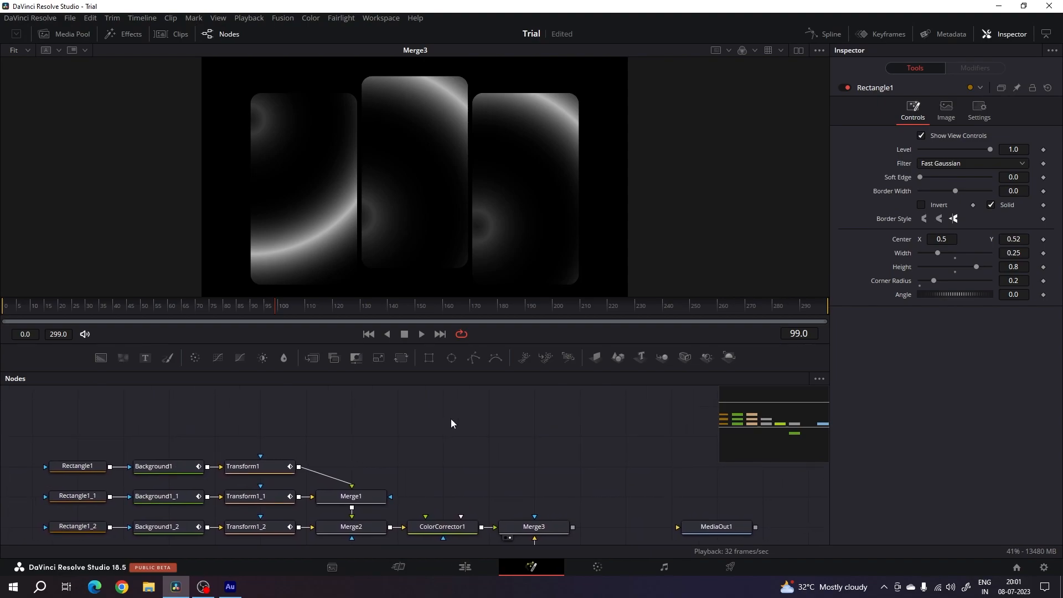
left_click_drag(145, 356, 430, 417)
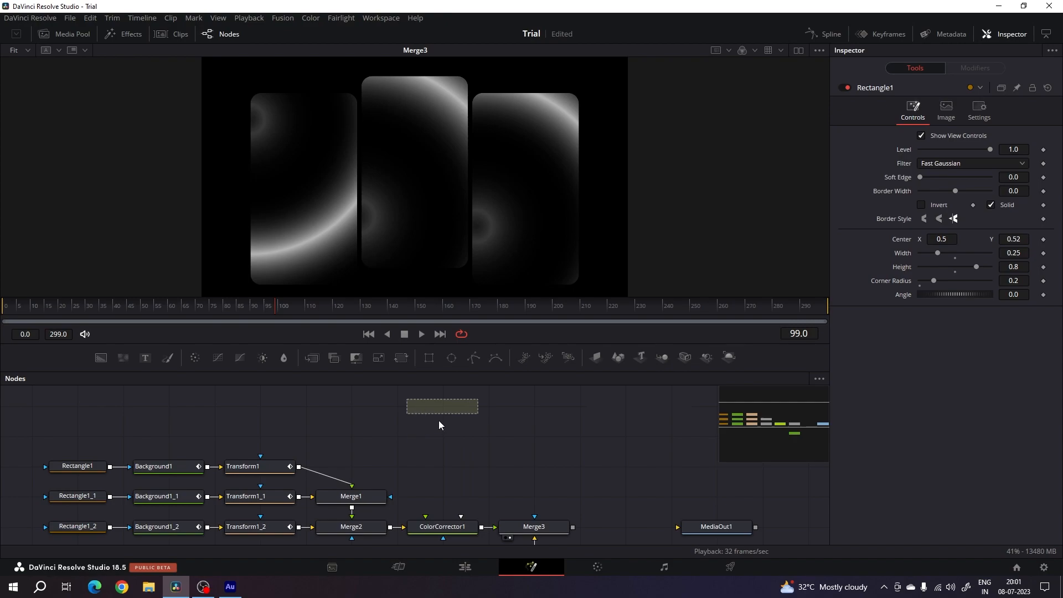
left_click_drag(540, 443, 460, 431)
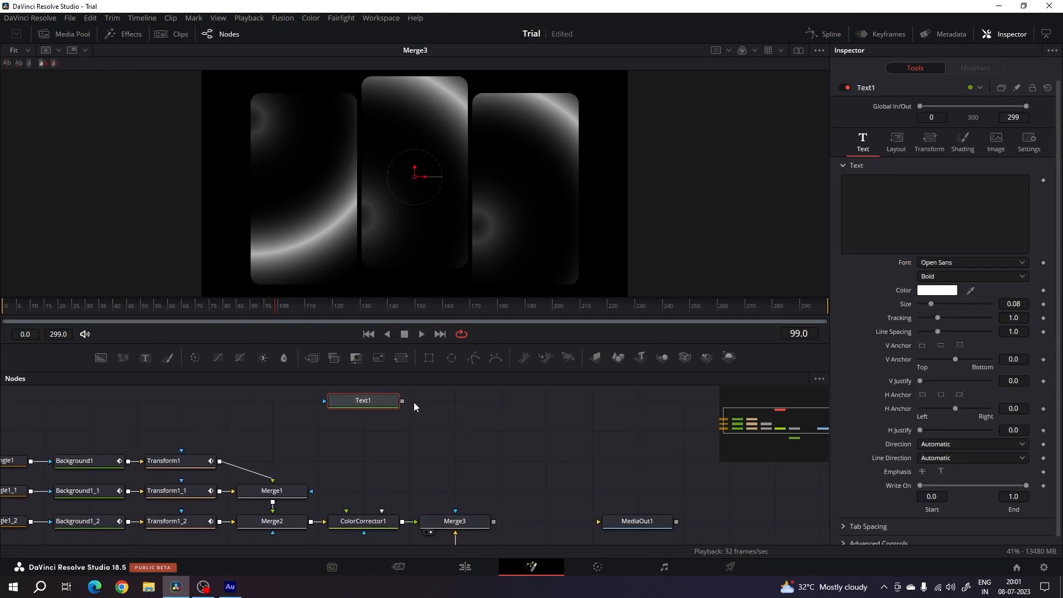
left_click_drag(402, 401, 466, 410)
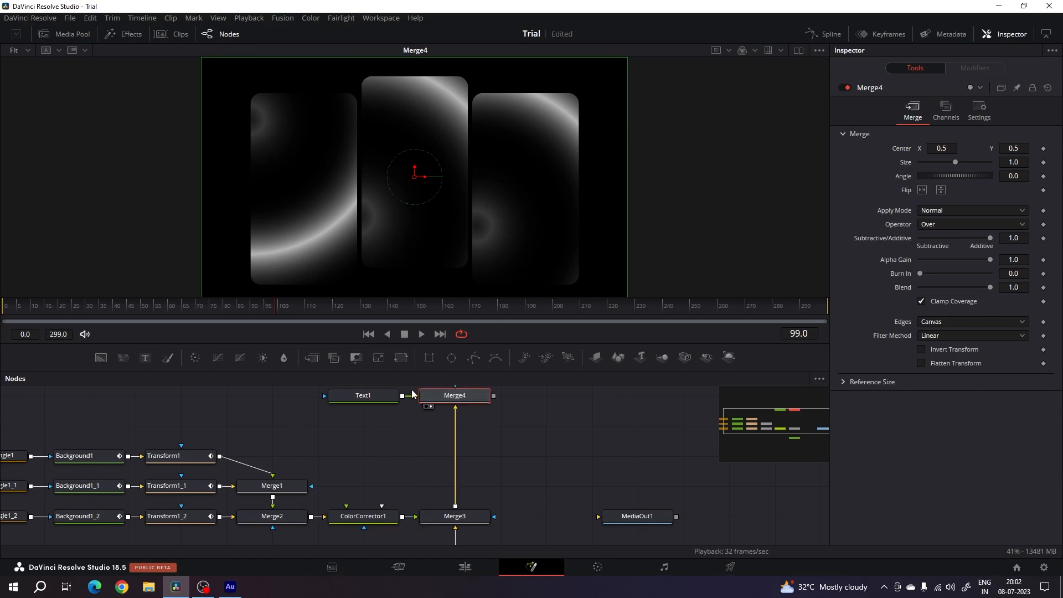
left_click_drag(369, 396, 279, 396)
Step: Enter "Creative" and "-design." on two lines as Text1's content
left_click(277, 396)
left_click(908, 216)
type("Creative")
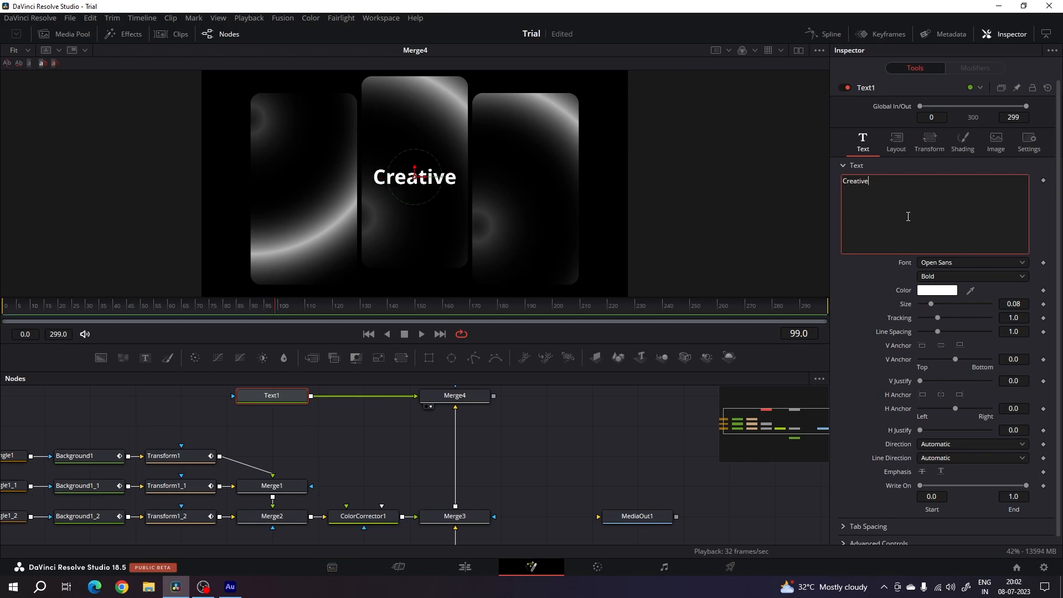
key("Return")
type("-design.")
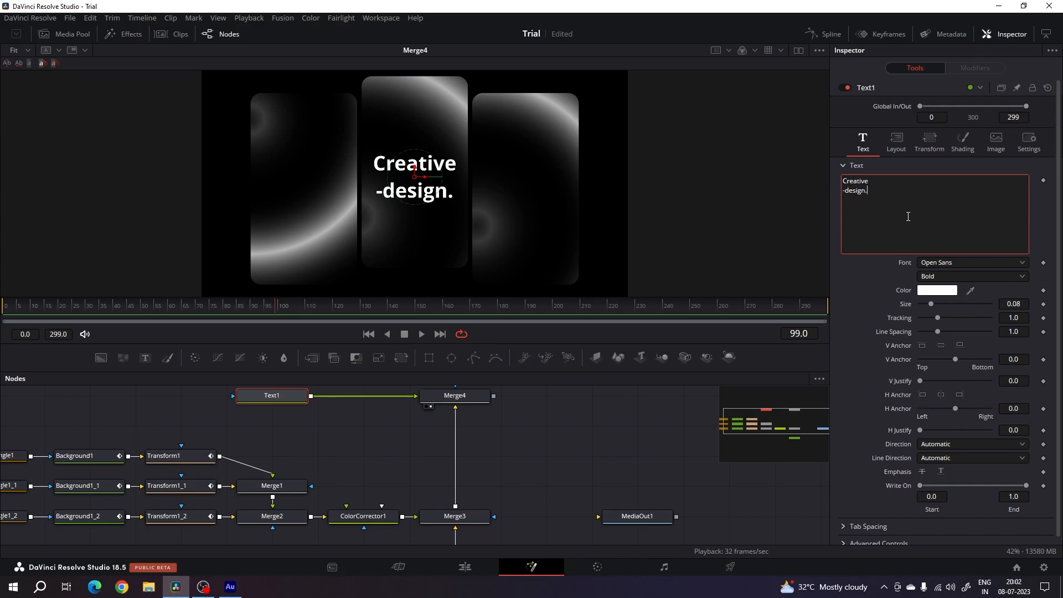
Step: Set the text's font to Century Gothic Pro in the Bold style
left_click(950, 262)
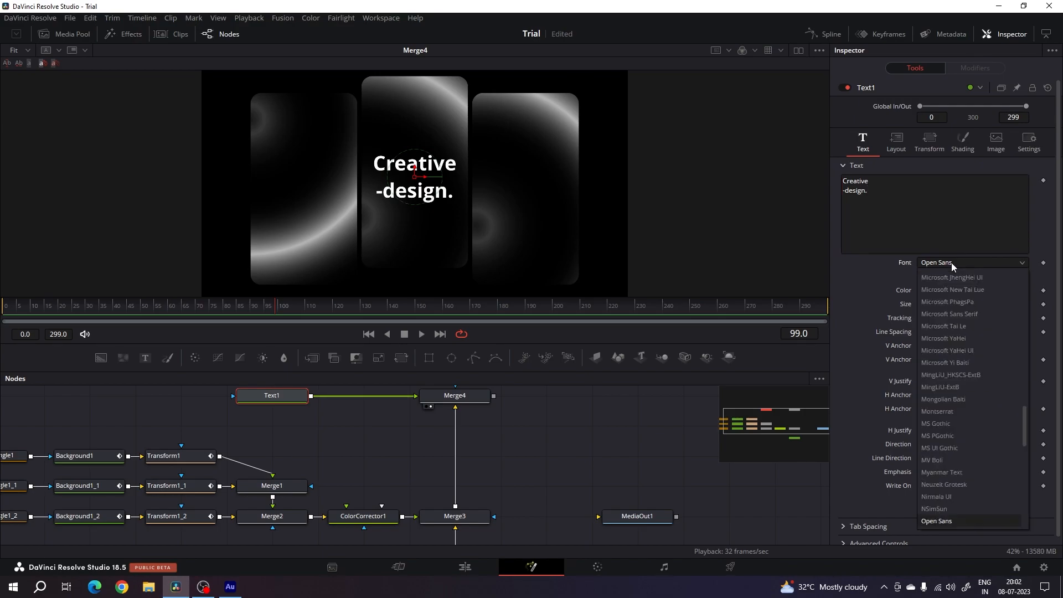
key("c")
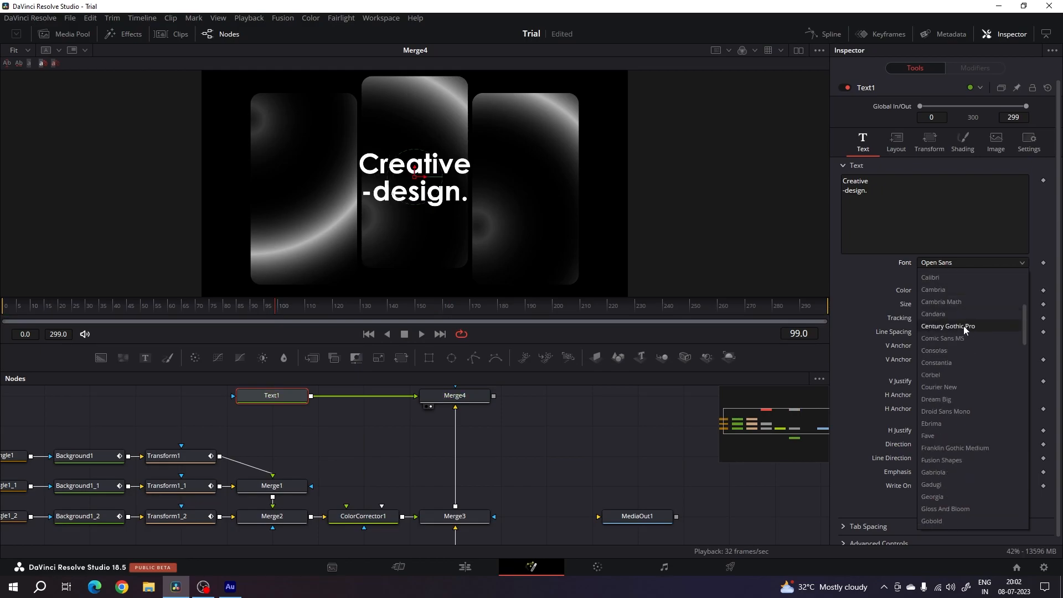
left_click(954, 326)
left_click(945, 278)
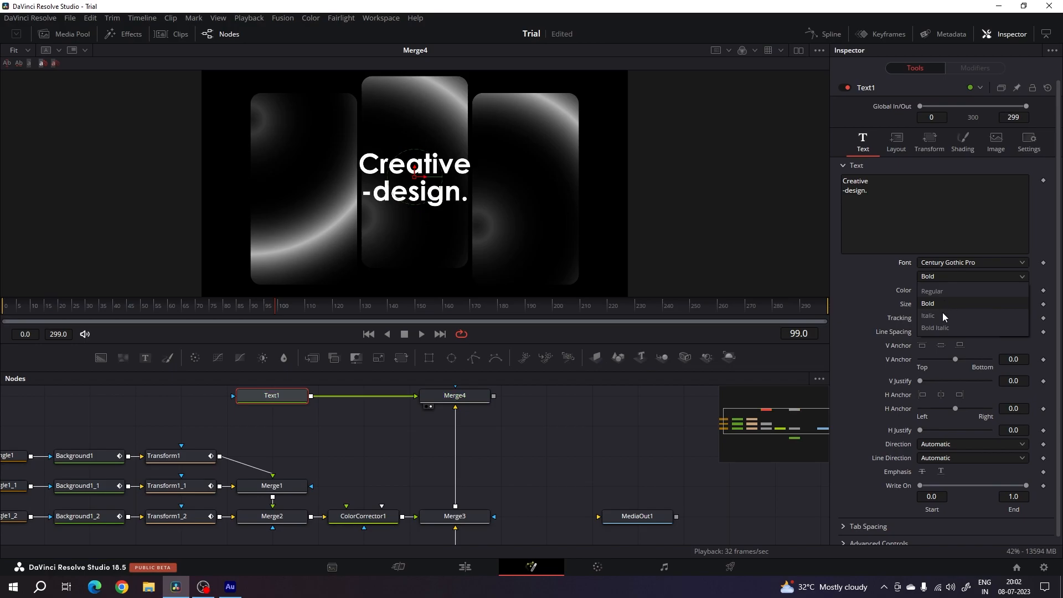
left_click(935, 303)
Step: Set the text size to 0.14 and tighten the line spacing to 0.9
left_click_drag(931, 304, 941, 307)
left_click(1005, 304)
type("0.14")
key("Tab")
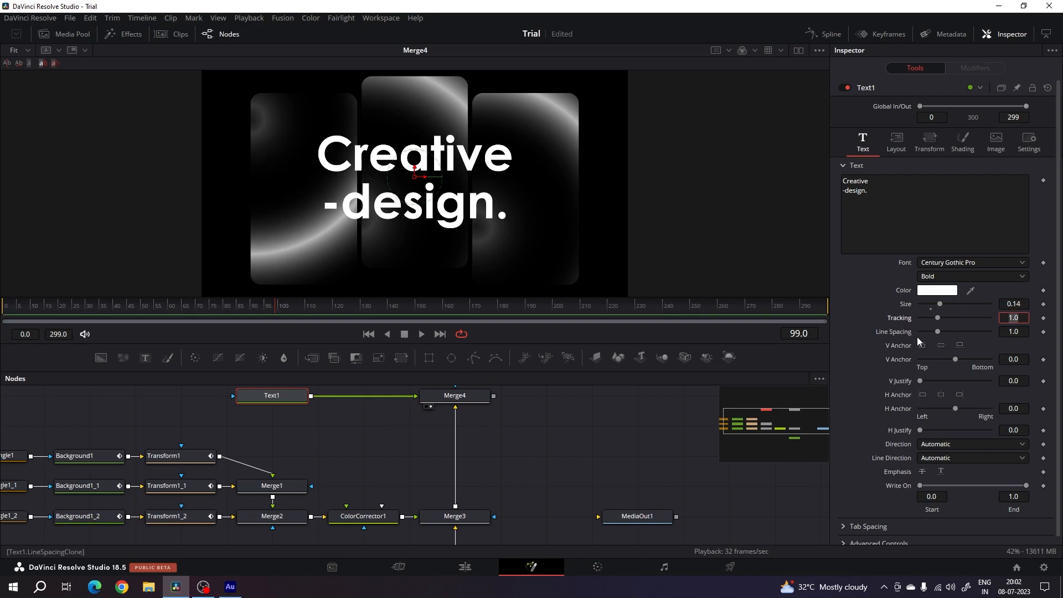
left_click_drag(936, 332, 910, 343)
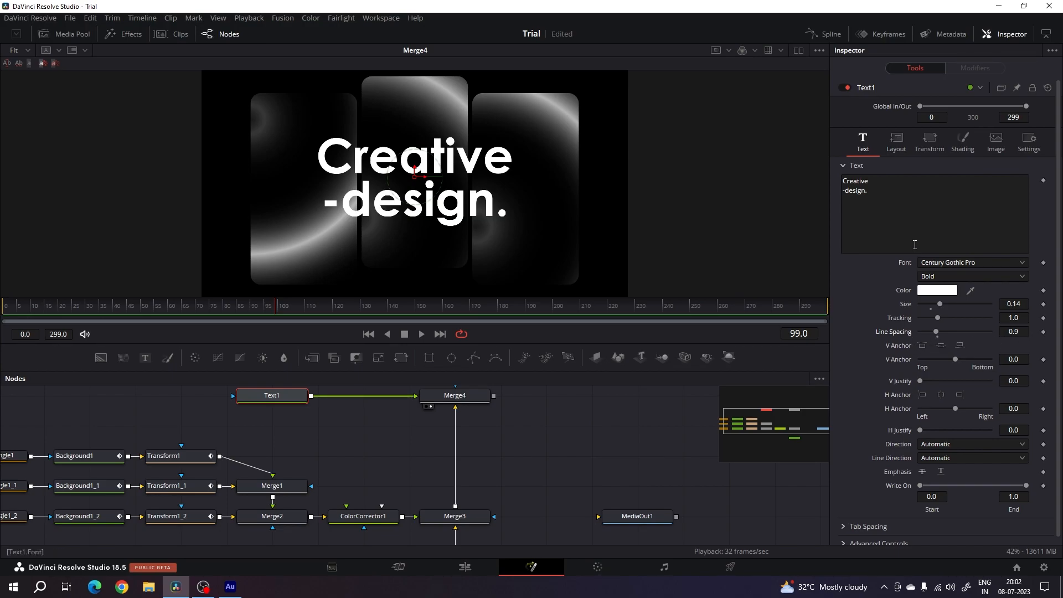
Step: Indent the "-design." line with leading spaces so it is offset to the right of "Creative"
left_click(843, 192)
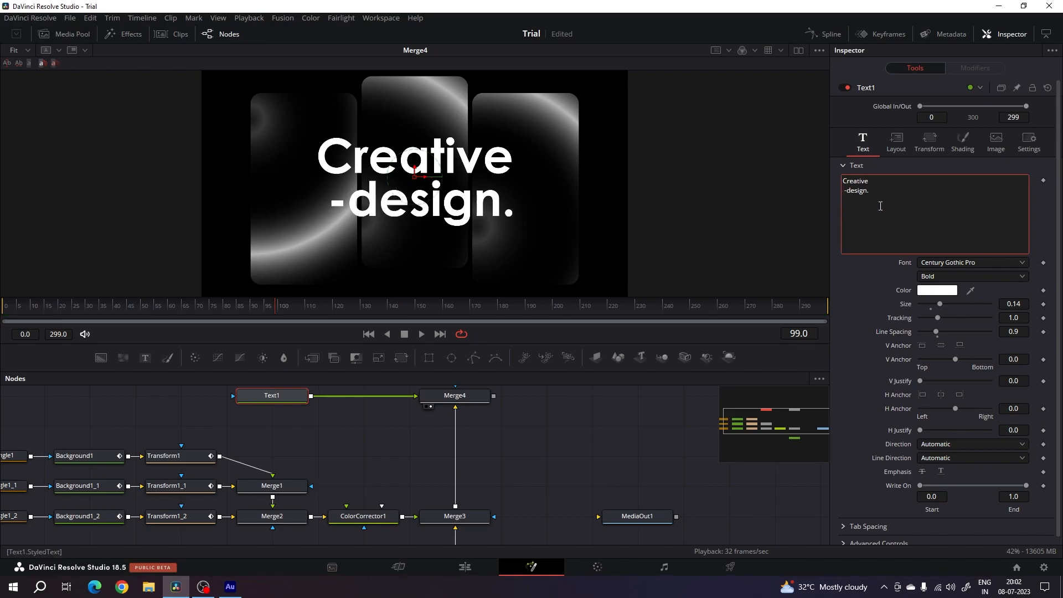
key("BackSpace")
key("BackSpace")
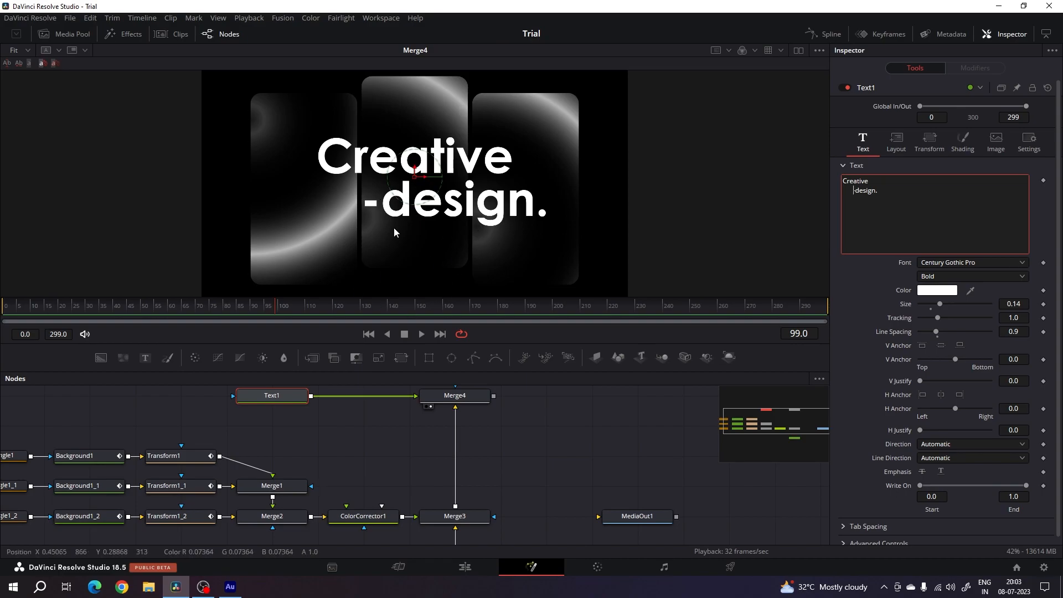
Step: Show the viewer's guides and move the two-line title left until it is centred horizontally in the frame
right_click(433, 114)
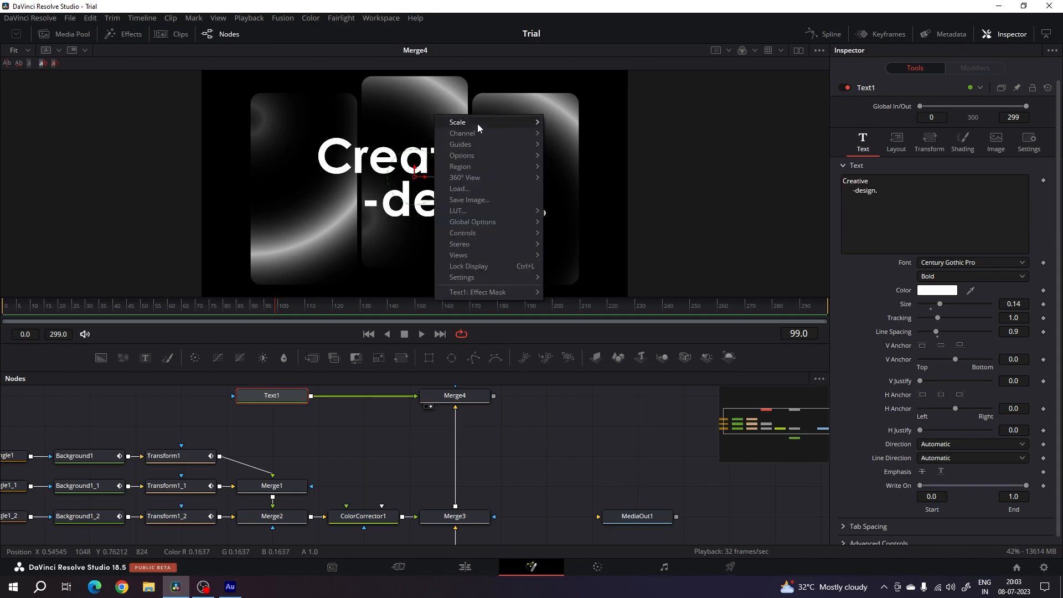
mouse_move(482, 144)
left_click(580, 144)
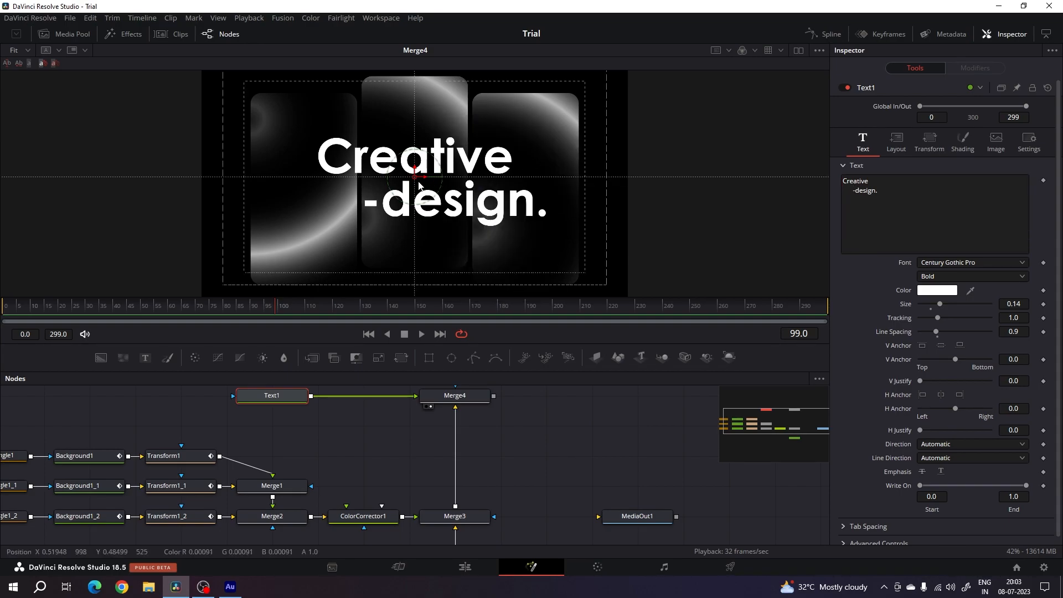
left_click_drag(423, 178, 408, 183)
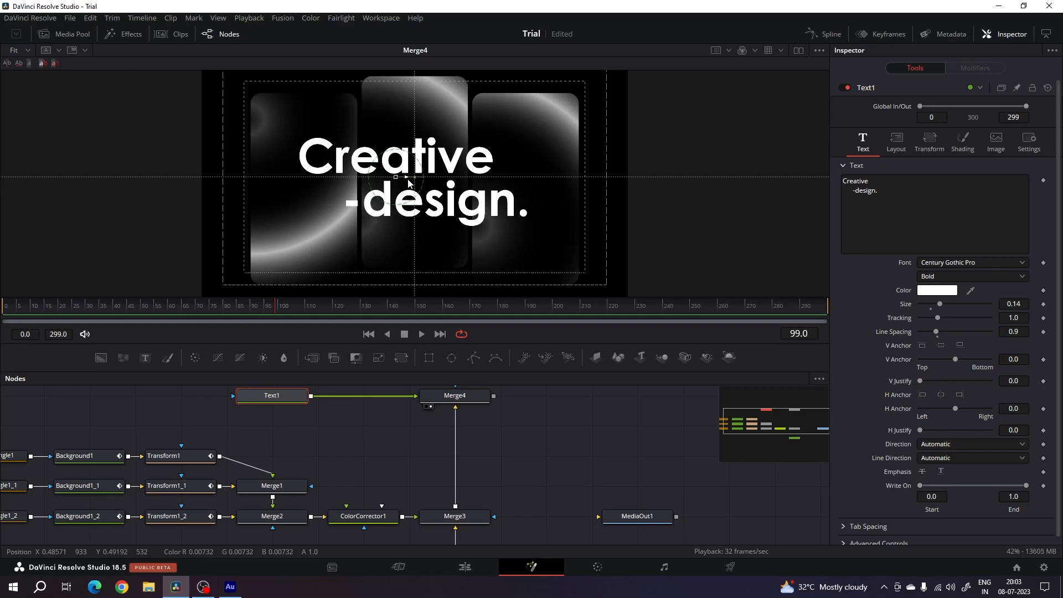
left_click(527, 419)
left_click_drag(564, 413, 579, 434)
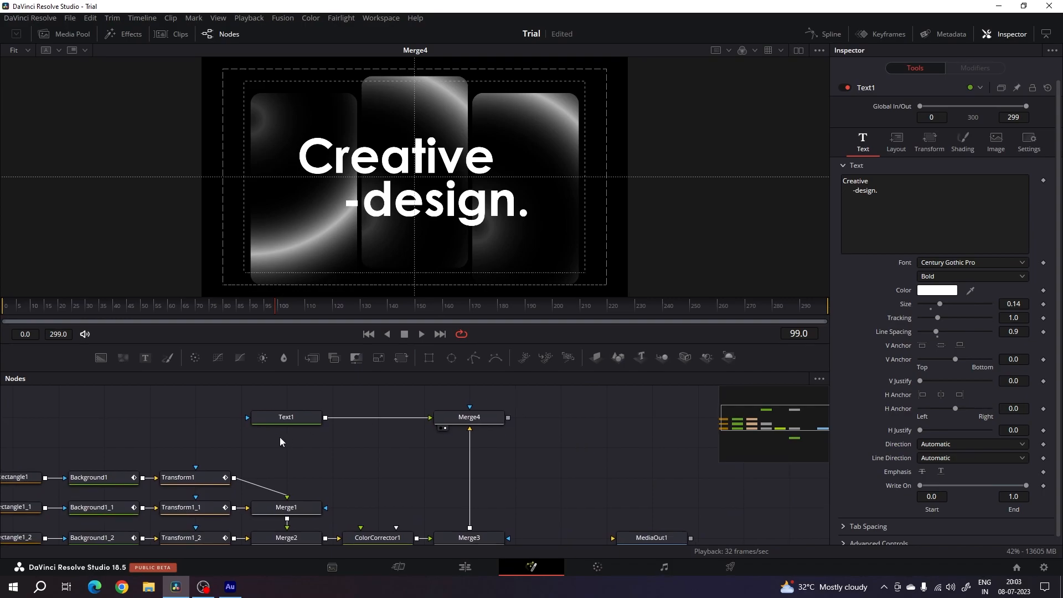
Step: Apply a Follower modifier to Text1's text and open the modifier's shading settings
left_click(286, 418)
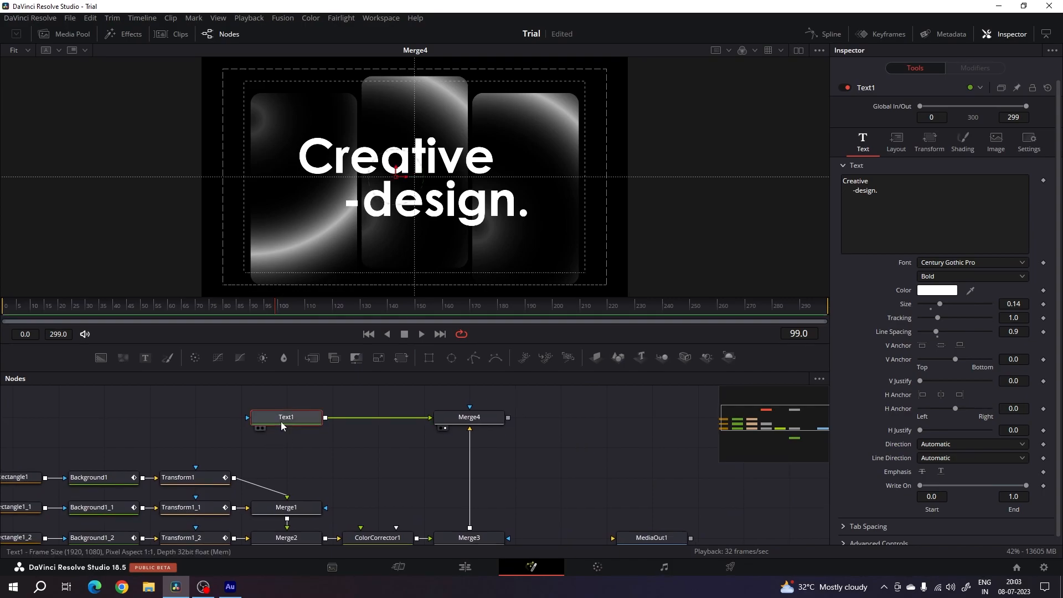
right_click(900, 198)
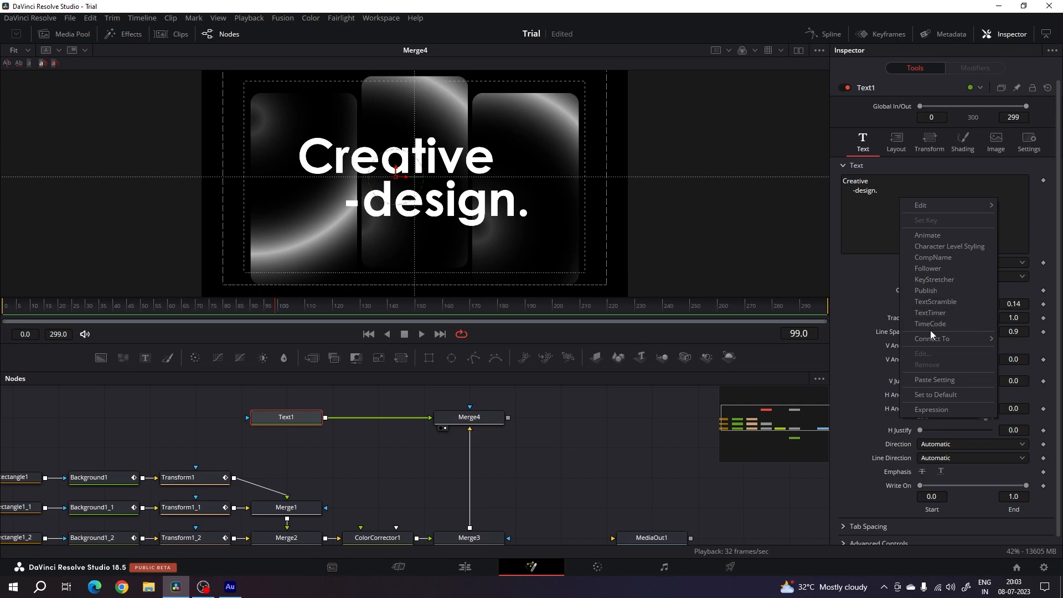
left_click(931, 269)
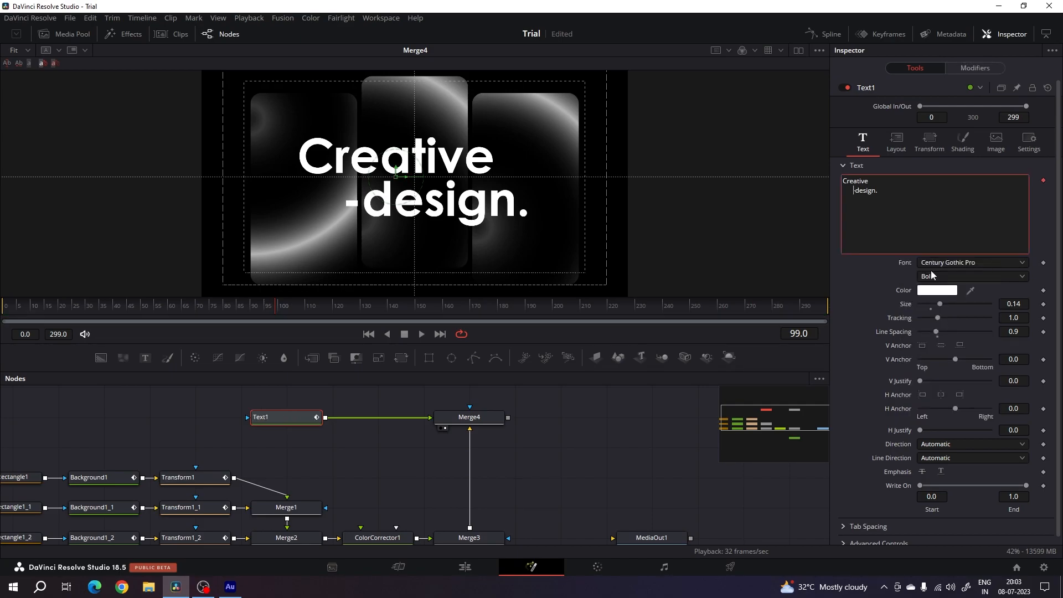
left_click(980, 69)
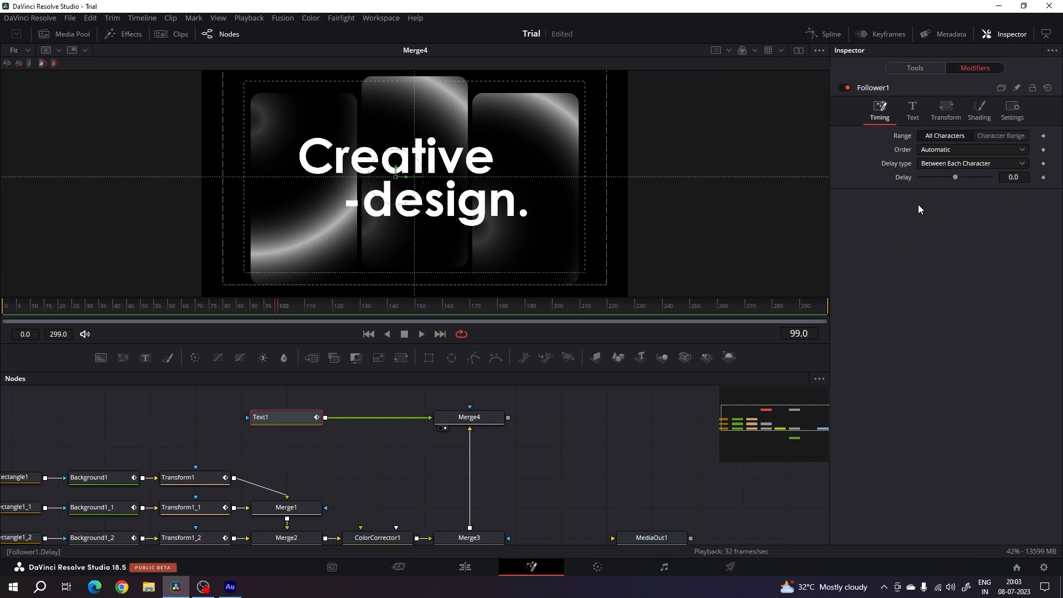
left_click(977, 116)
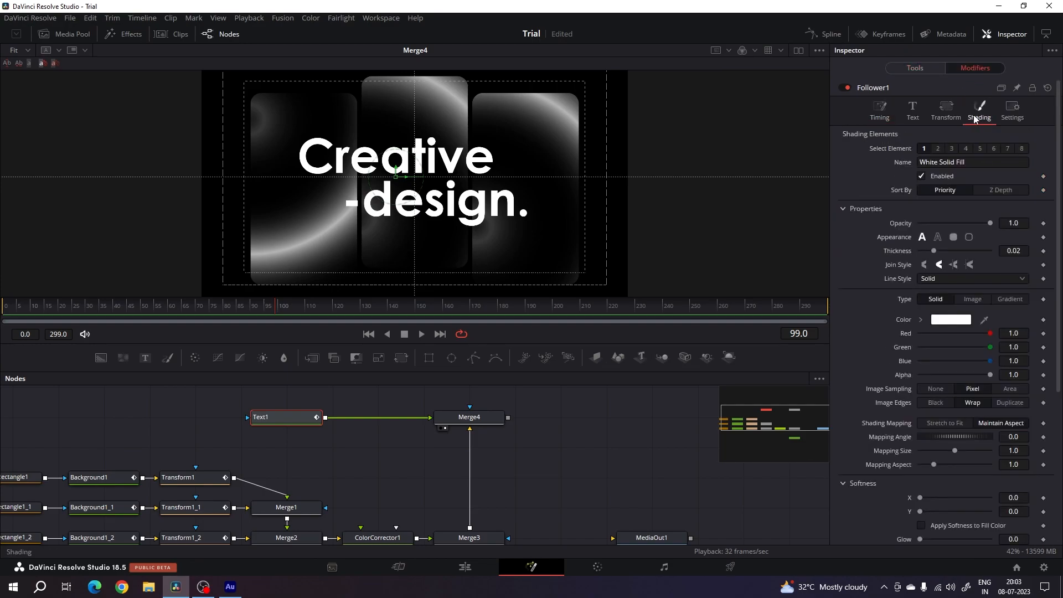
Step: Modify the position offset of the Follower's first shading element with an XY Path
left_click(845, 208)
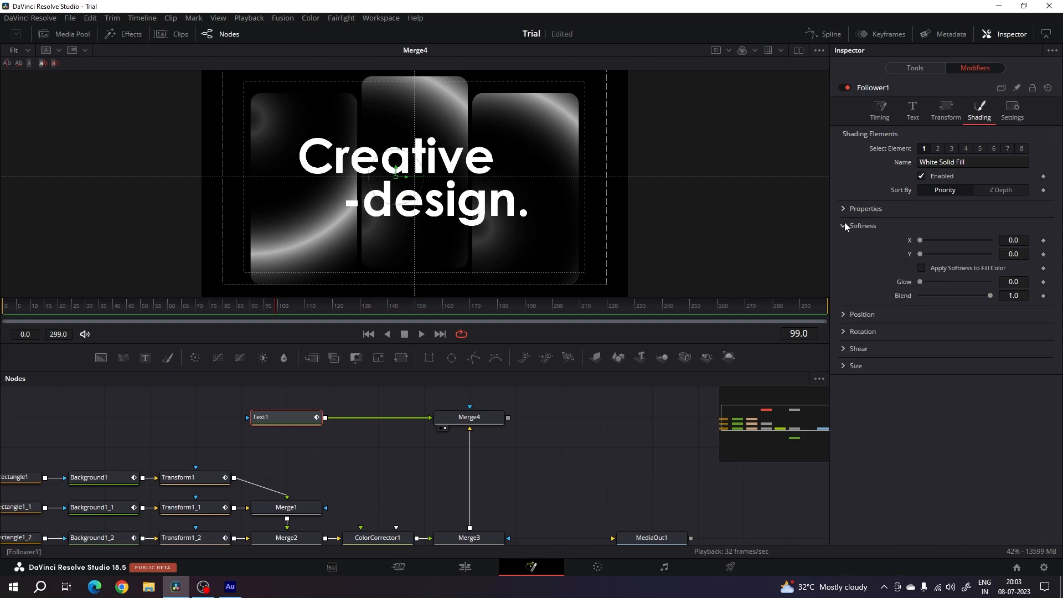
left_click(844, 226)
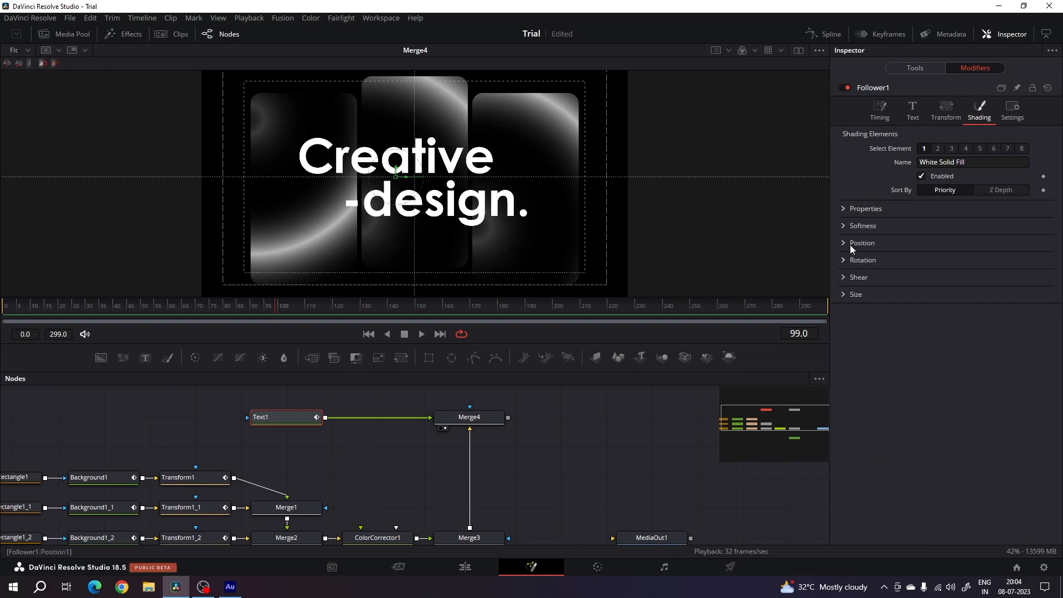
left_click(843, 243)
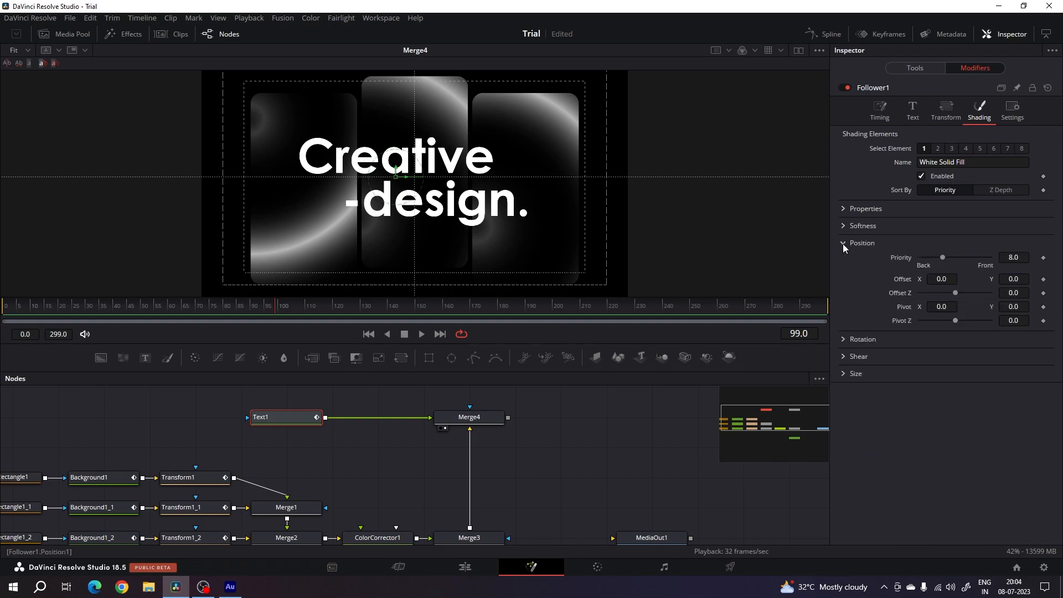
right_click(904, 281)
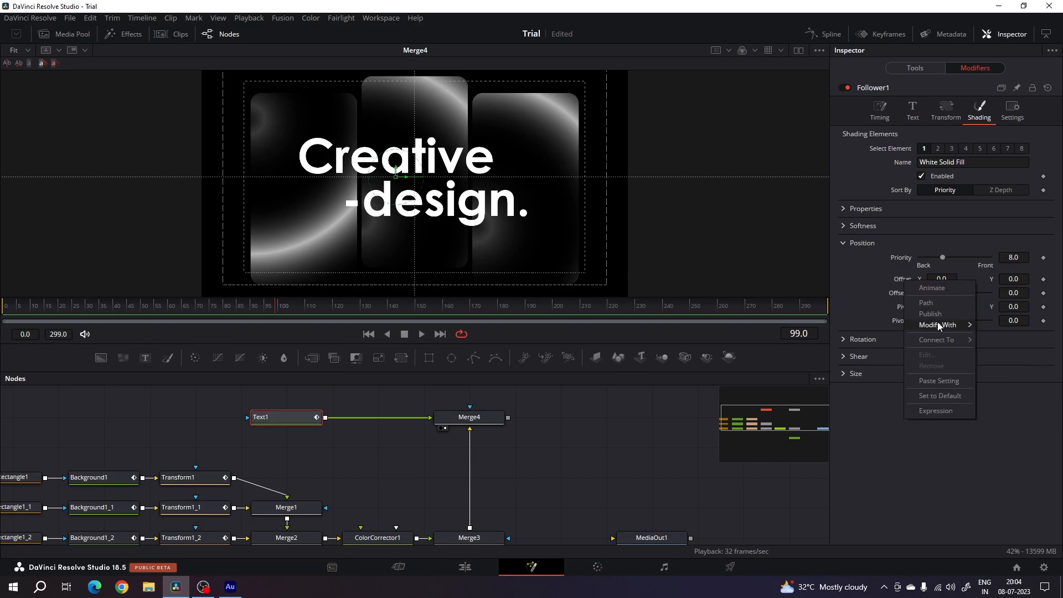
mouse_move(937, 324)
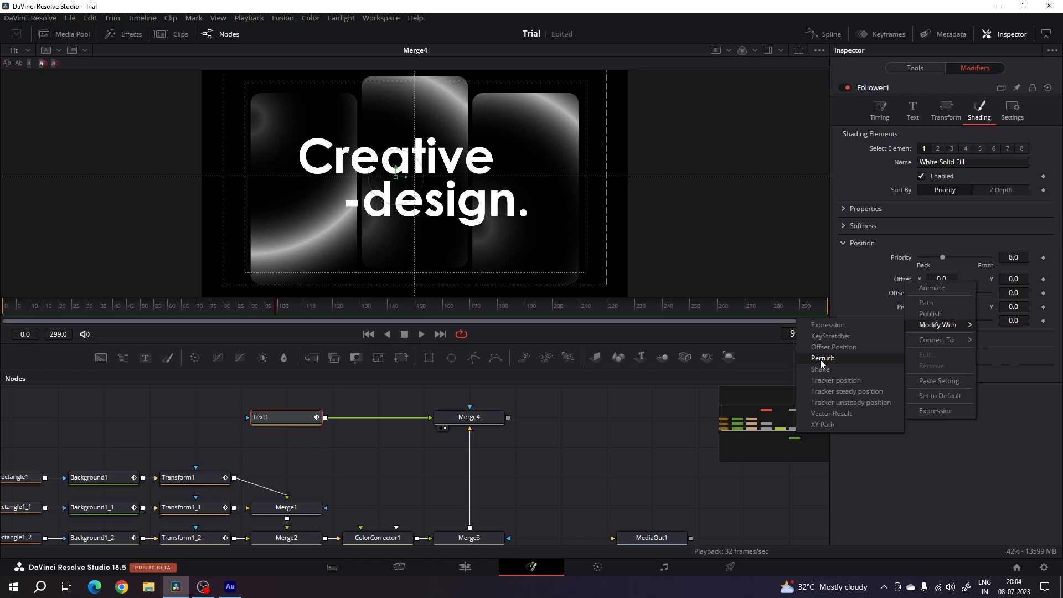
left_click(822, 424)
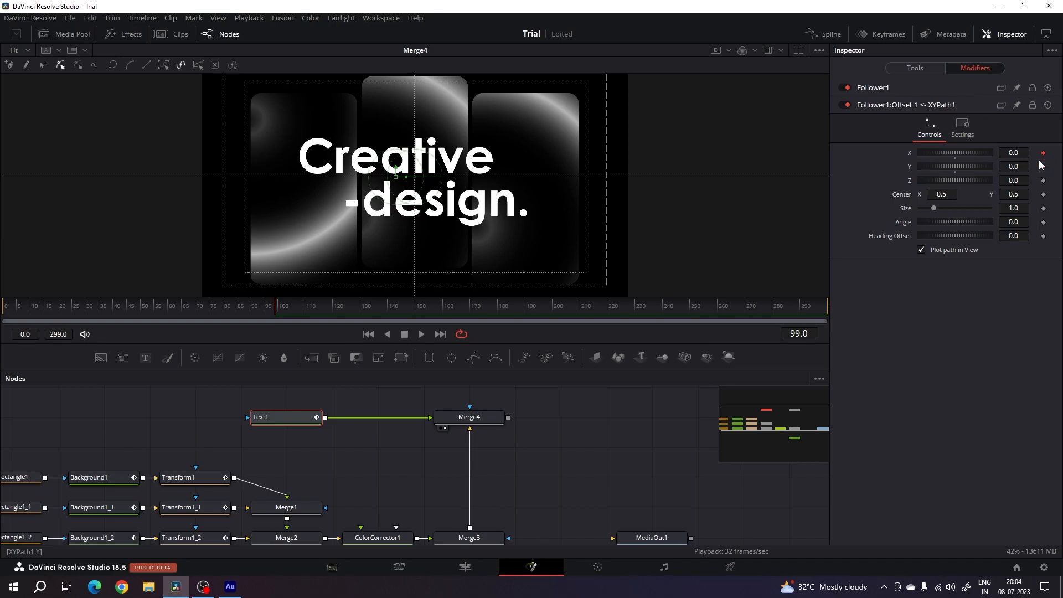
Step: Remove the default animation from the XY path's X and Y values
right_click(909, 155)
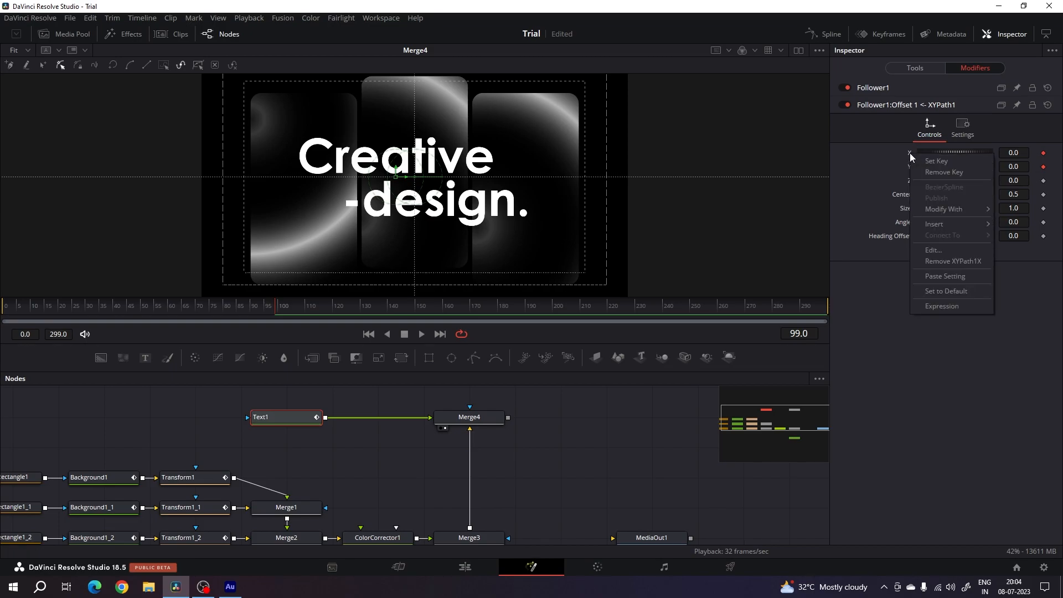
left_click(955, 260)
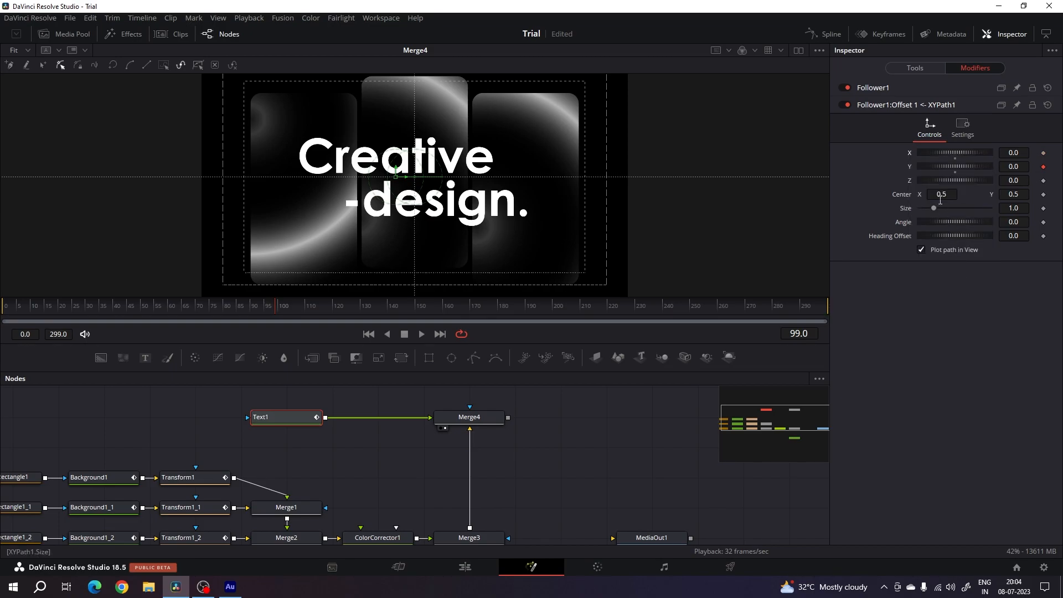
right_click(908, 166)
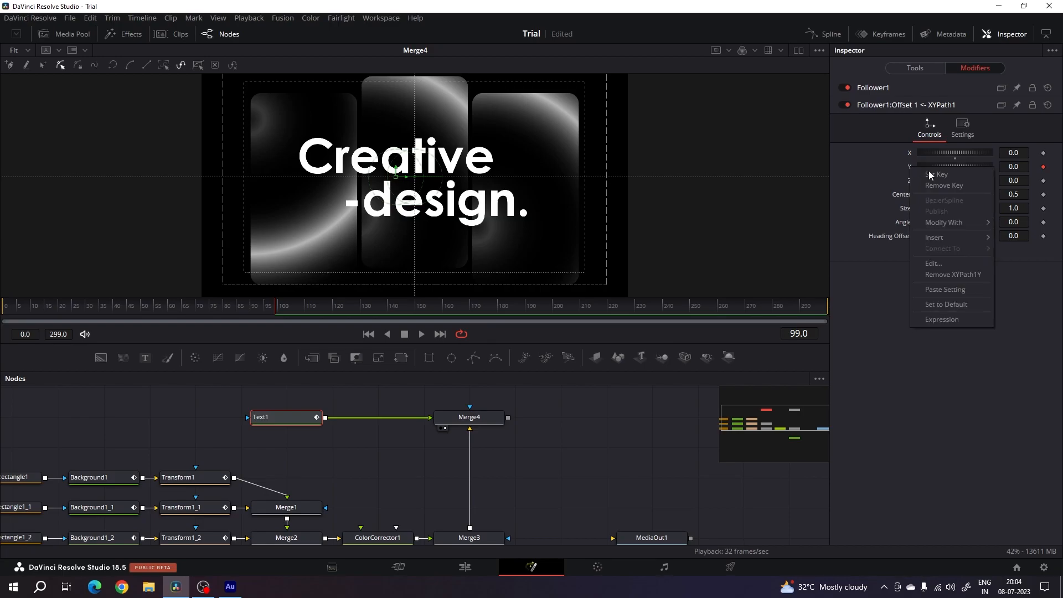
left_click(968, 275)
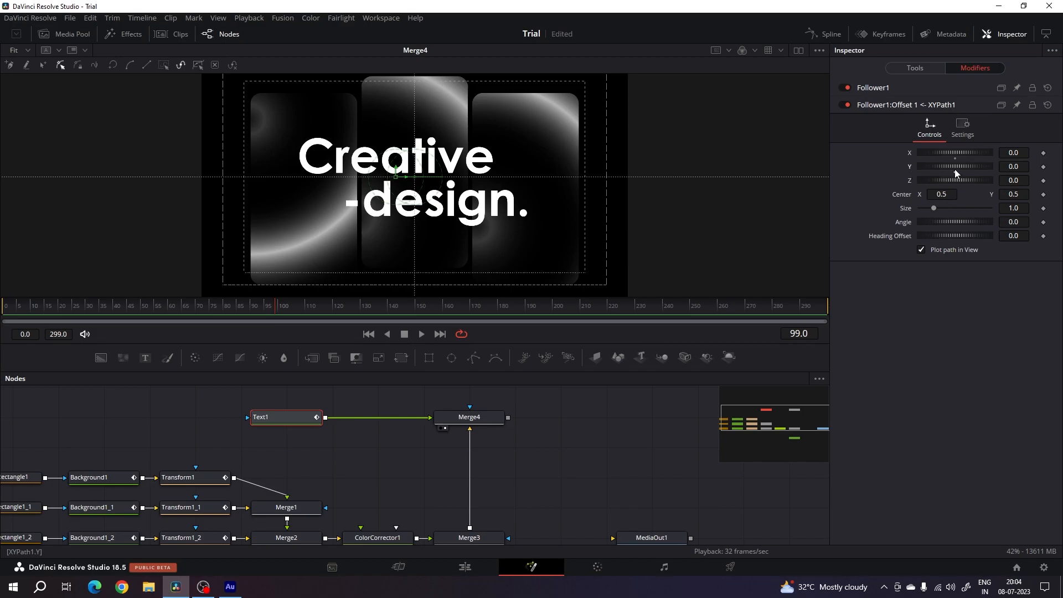
Step: Keyframe the XY path's Y value at 0.0 on frame 30
left_click_drag(159, 307, 88, 308)
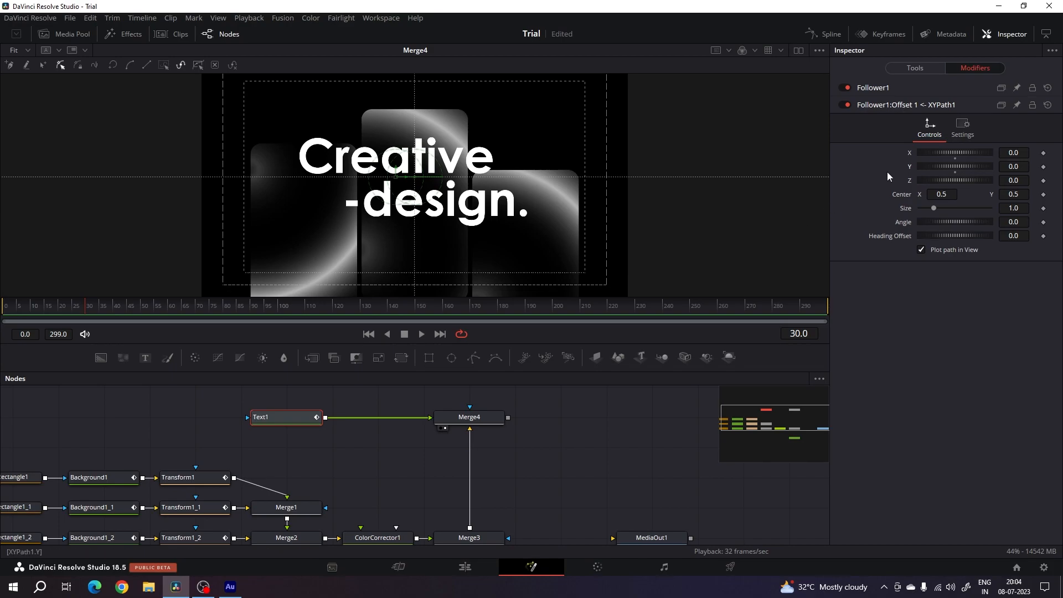
right_click(909, 169)
left_click(934, 174)
Step: Set the XY path's Y value to -0.9 at frame 0 so the characters start lower
left_click_drag(89, 305, 4, 318)
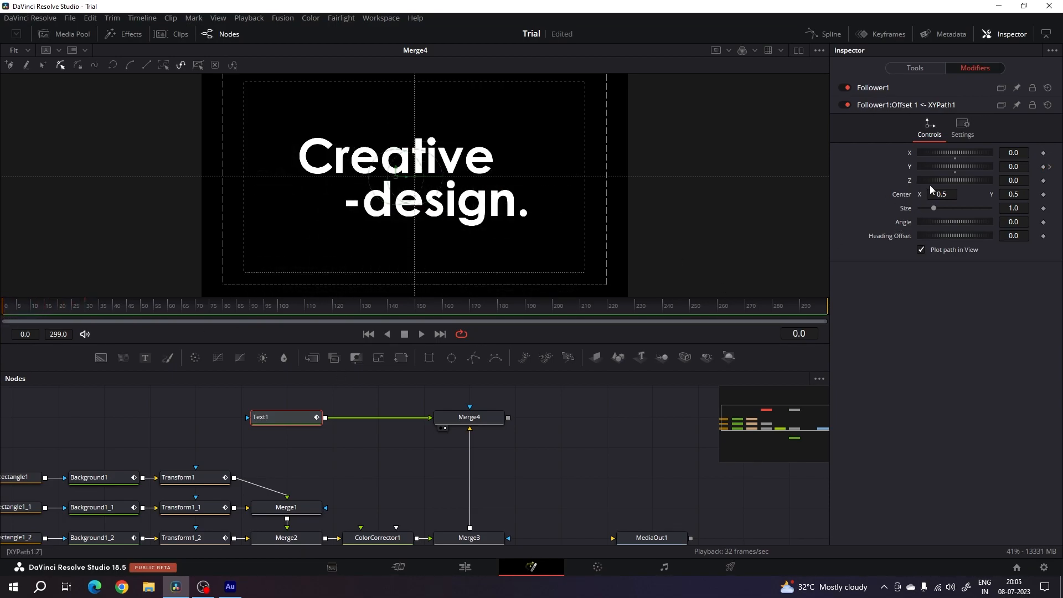
left_click_drag(943, 164, 892, 175)
left_click(1022, 166)
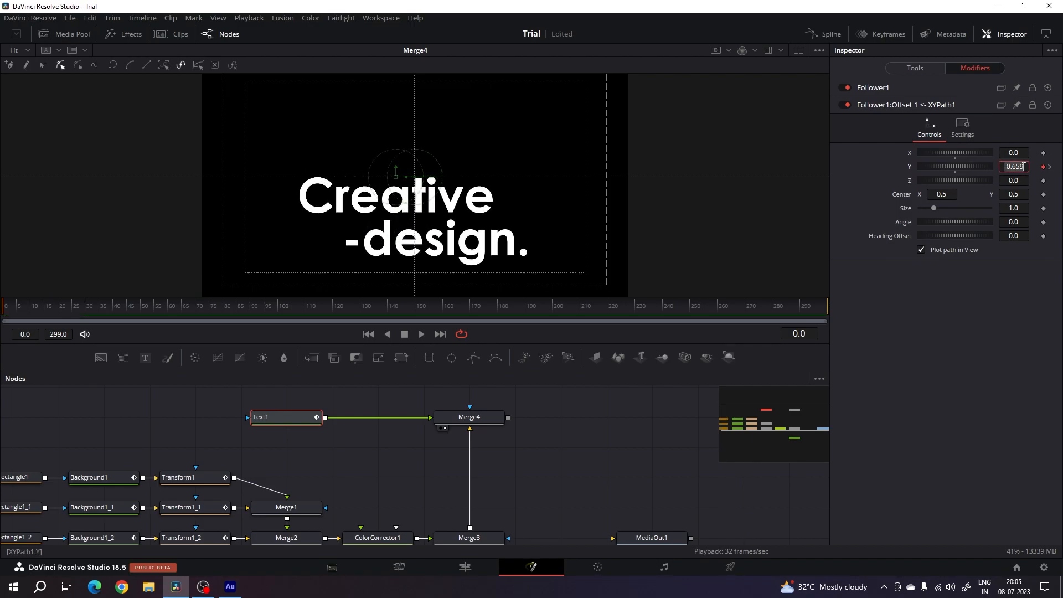
type("-0.9")
key("Tab")
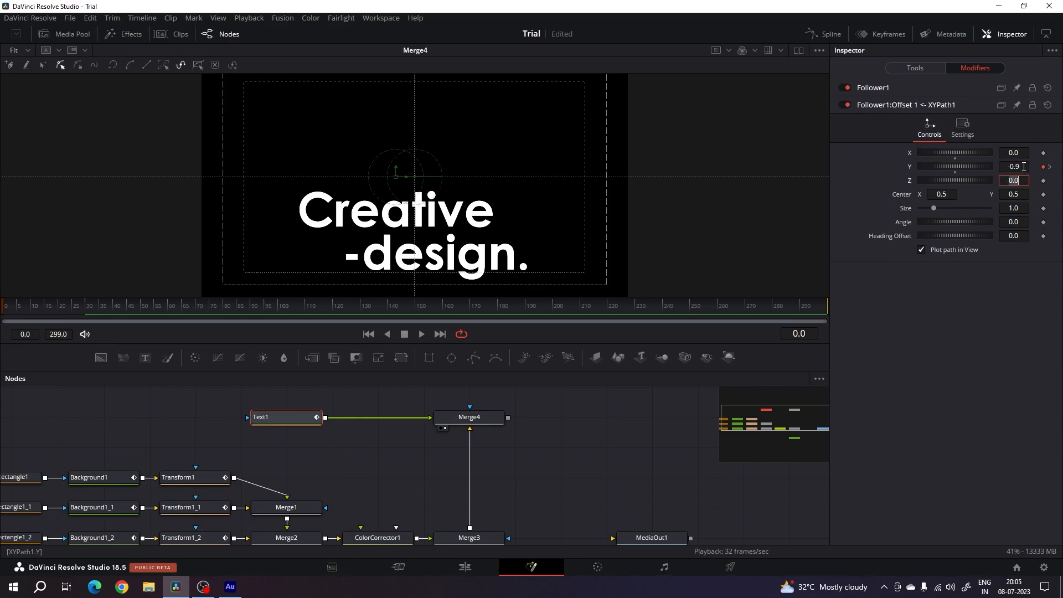
Step: Keyframe the Follower's character spacing at 1.0 on frame 30
mouse_move(14, 305)
left_mouse_down()
mouse_move(115, 299)
mouse_move(93, 317)
mouse_move(108, 316)
mouse_move(85, 313)
left_mouse_up()
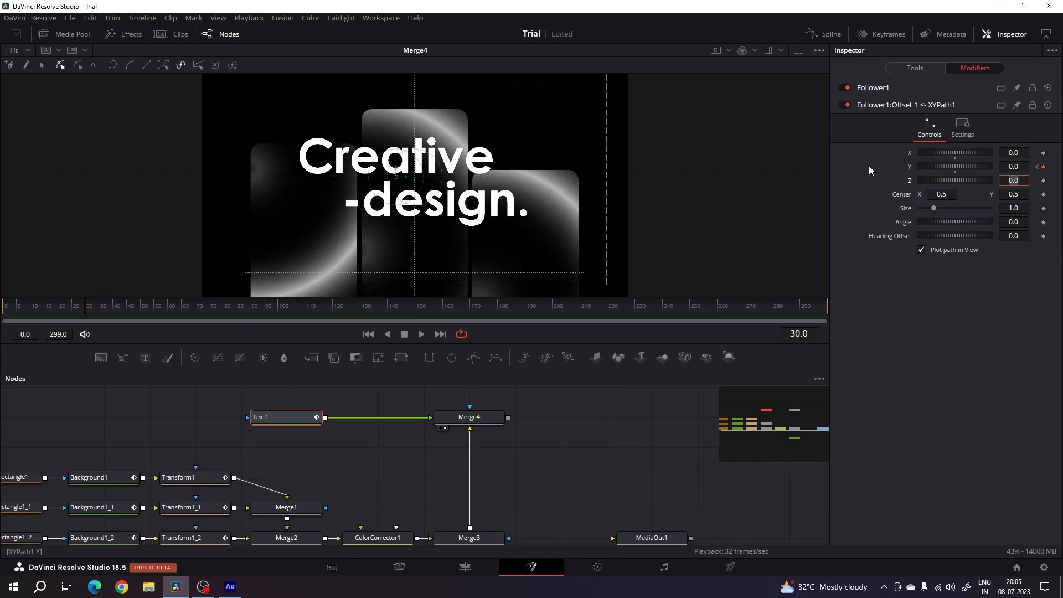
left_click(875, 88)
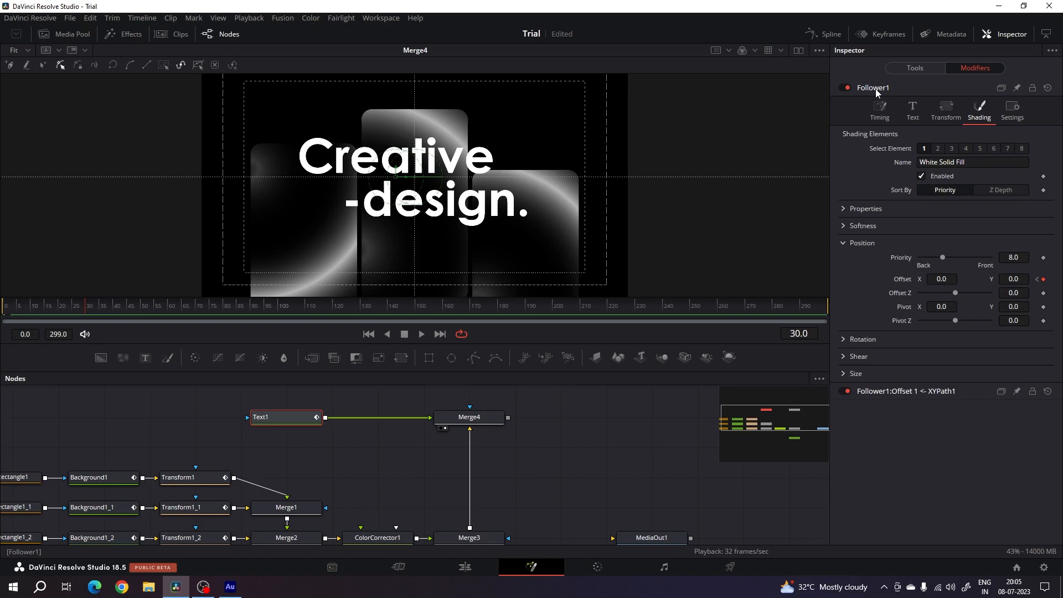
left_click(841, 245)
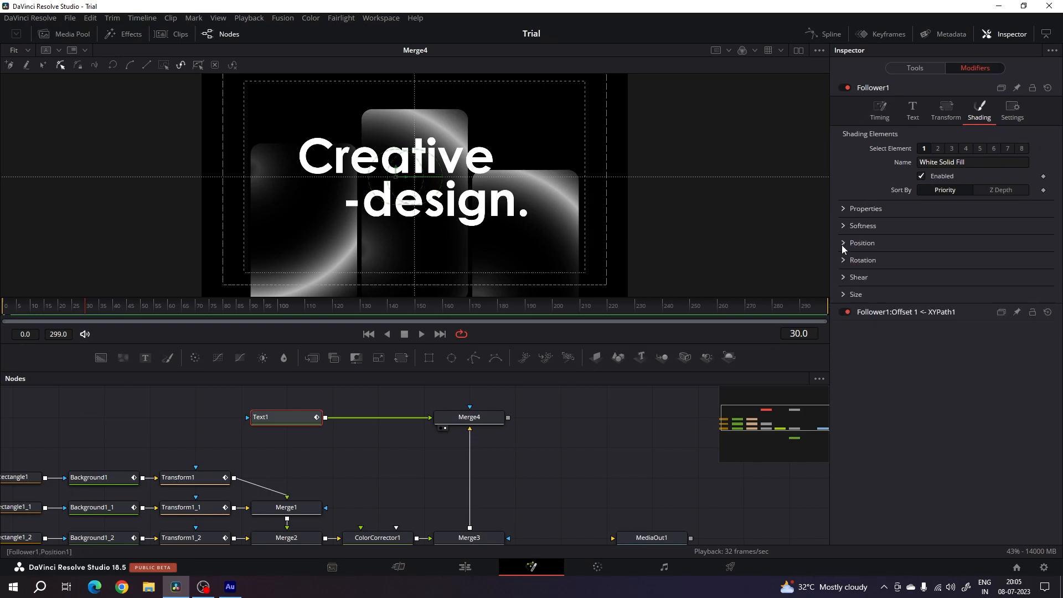
left_click(946, 111)
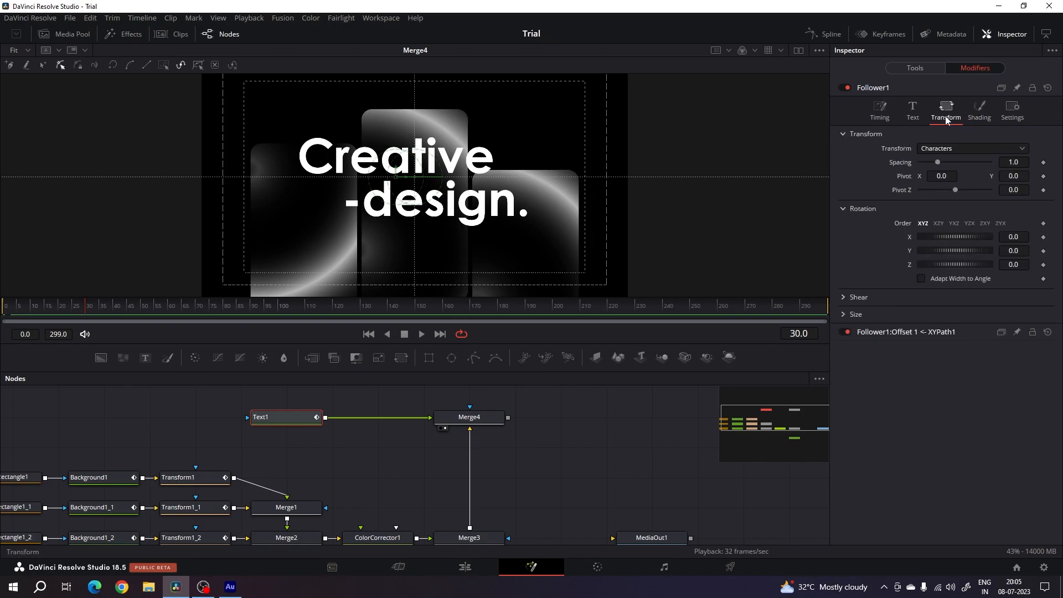
right_click(898, 164)
left_click(922, 172)
Step: Set the Follower's character spacing to 0.6 at frame 0
left_click_drag(84, 306, 0, 324)
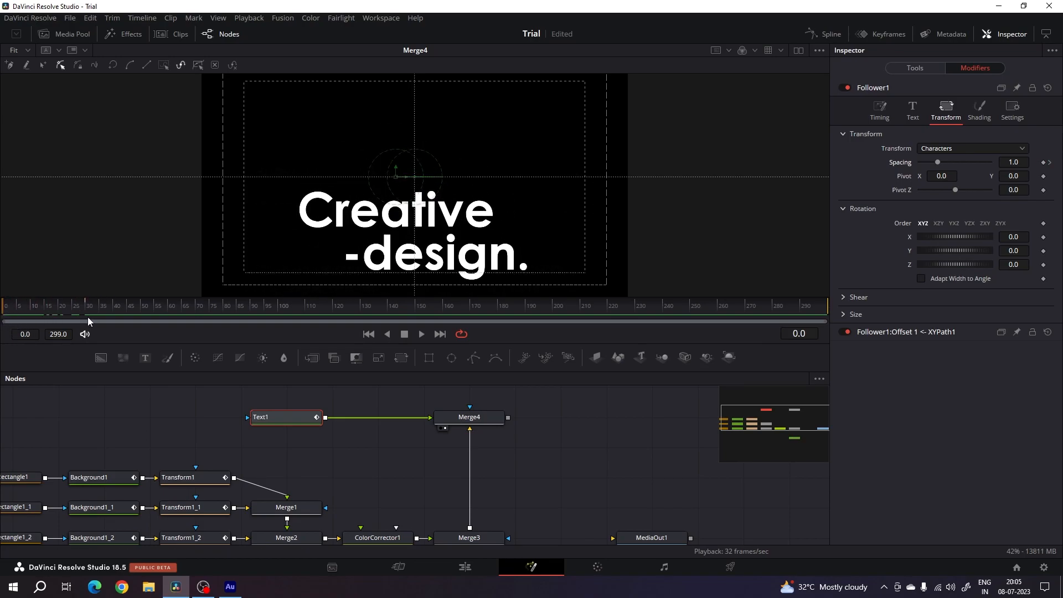
left_click_drag(939, 163, 934, 162)
left_click(1023, 164)
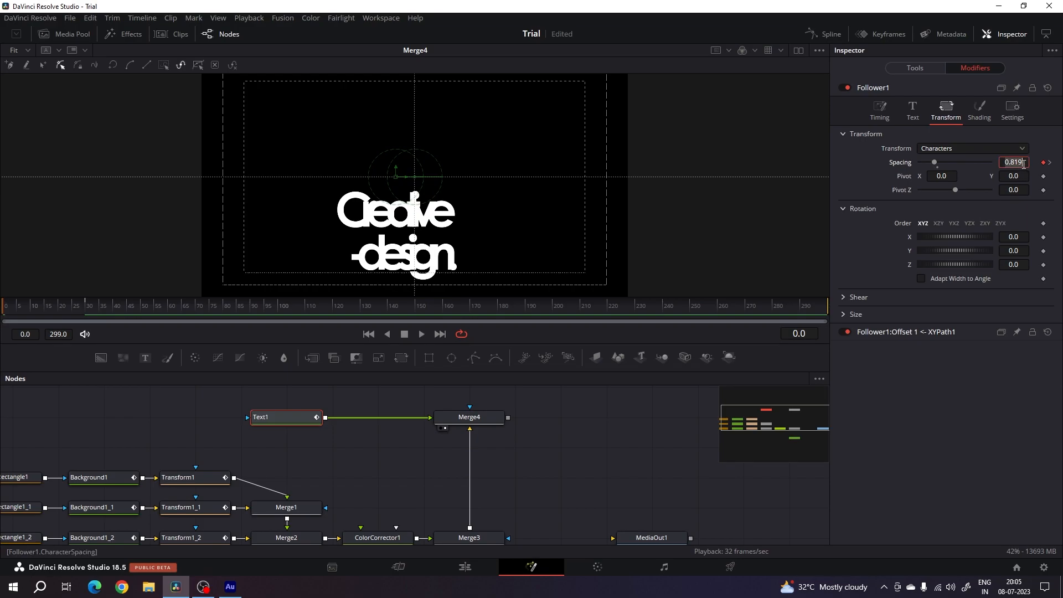
type("0.6")
key("Tab")
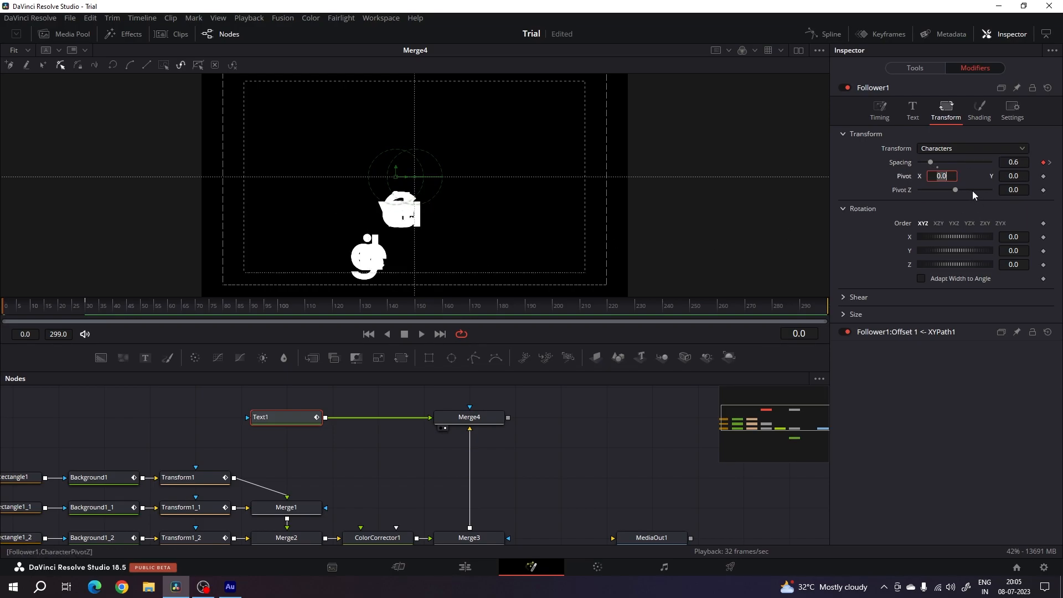
Step: Keyframe the opacity of the Follower's first shading element at 1.0 on frame 30
left_click(978, 117)
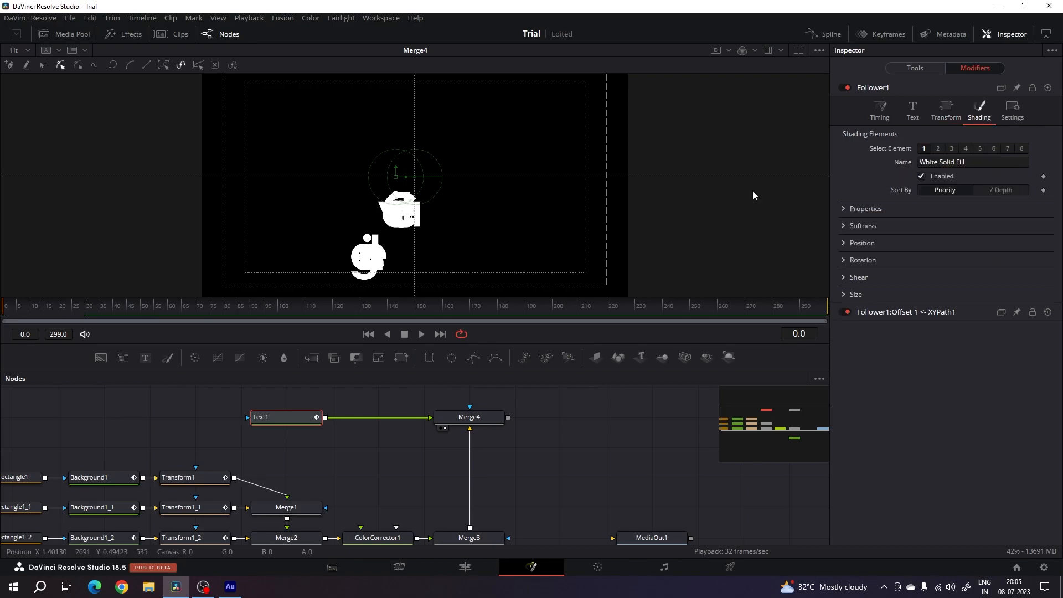
left_click(85, 310)
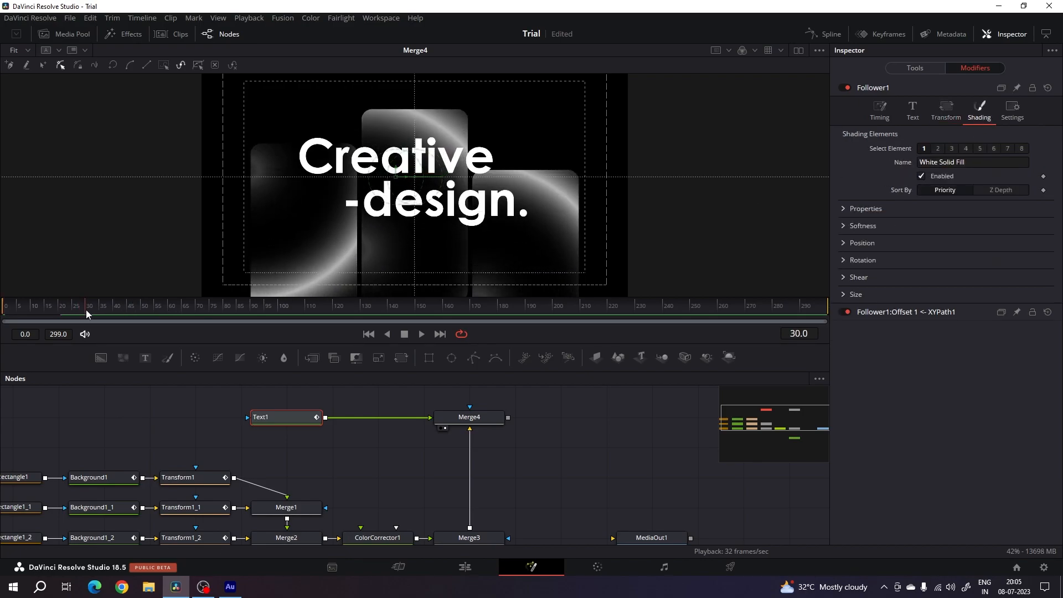
left_click(846, 208)
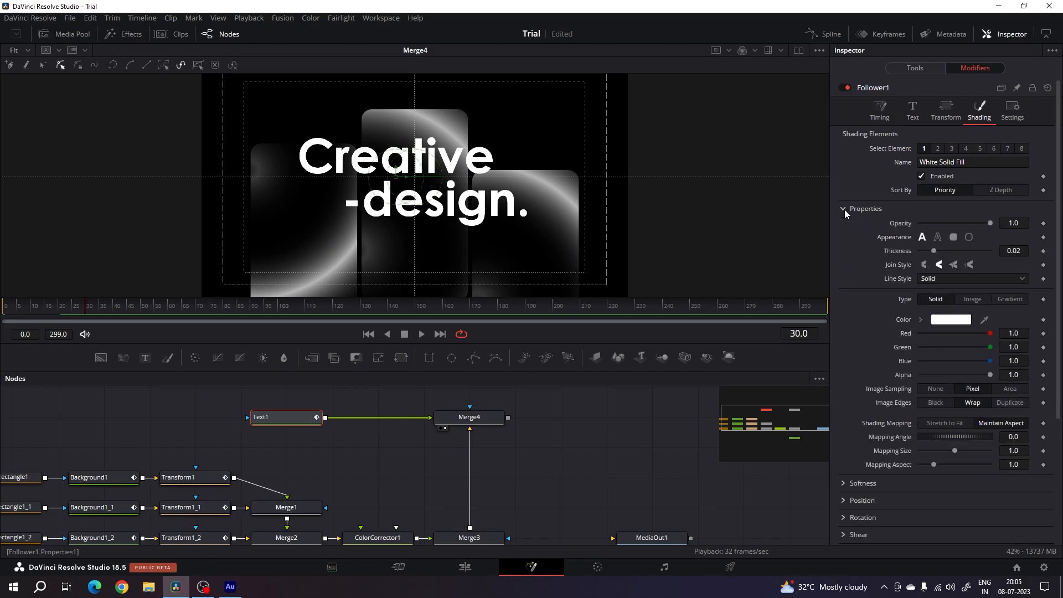
right_click(899, 222)
left_click(921, 229)
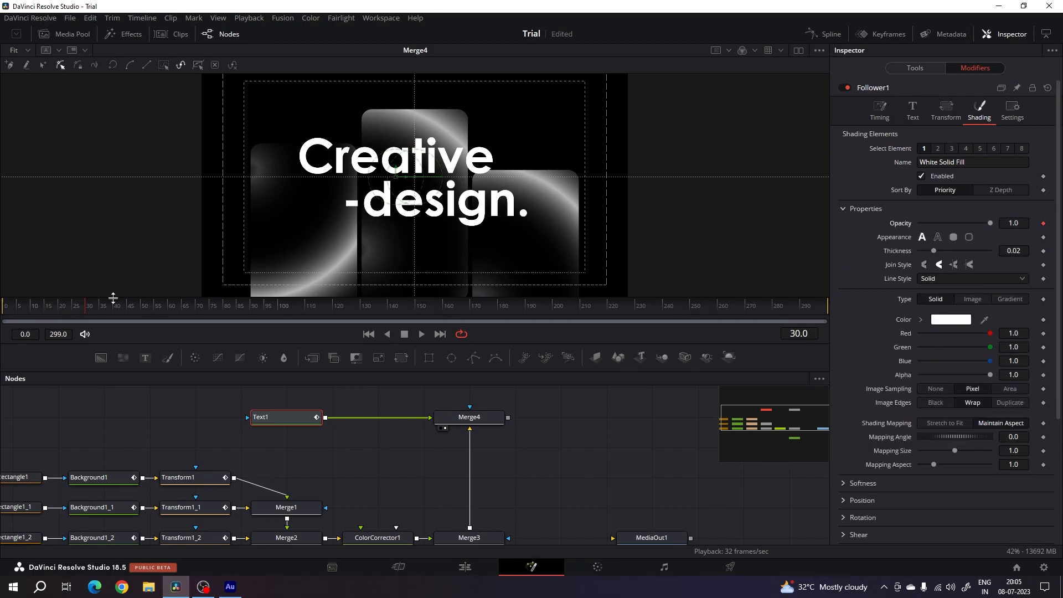
Step: Set the shading element's opacity to 0.0 at frame 0
left_click(39, 321)
left_click_drag(38, 321, 4, 321)
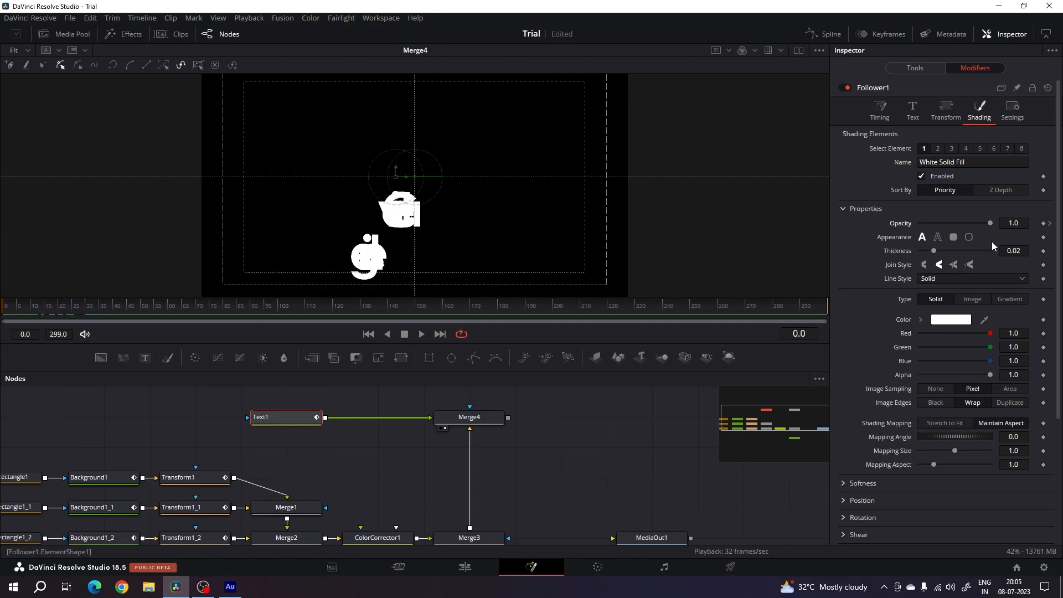
left_click_drag(977, 224, 916, 229)
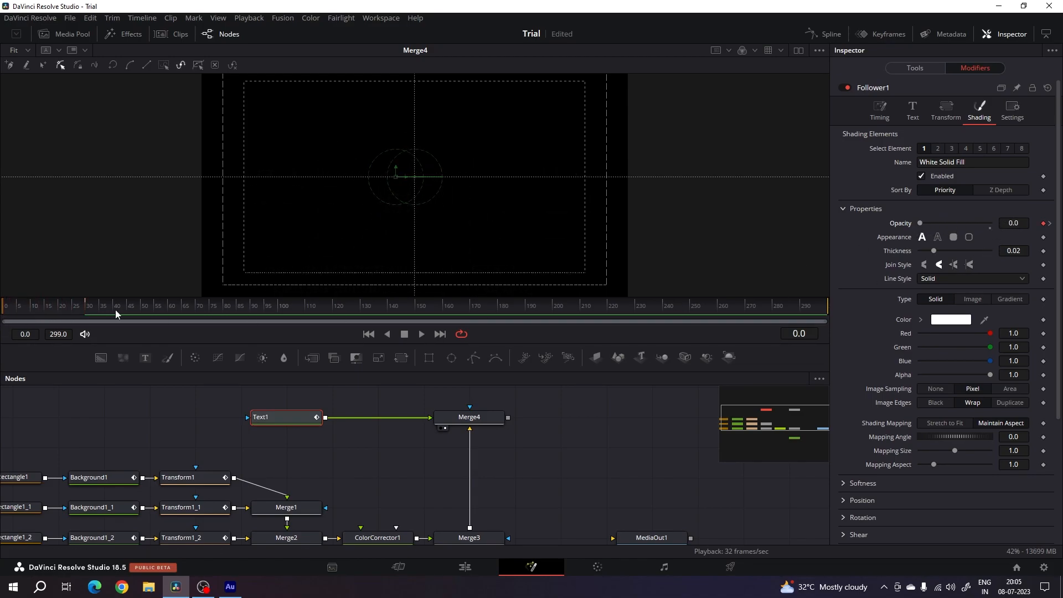
Step: Set the Follower's delay between each character to 3.0 and scrub through the title animation to check it
left_click(30, 309)
left_click_drag(31, 309, 117, 311)
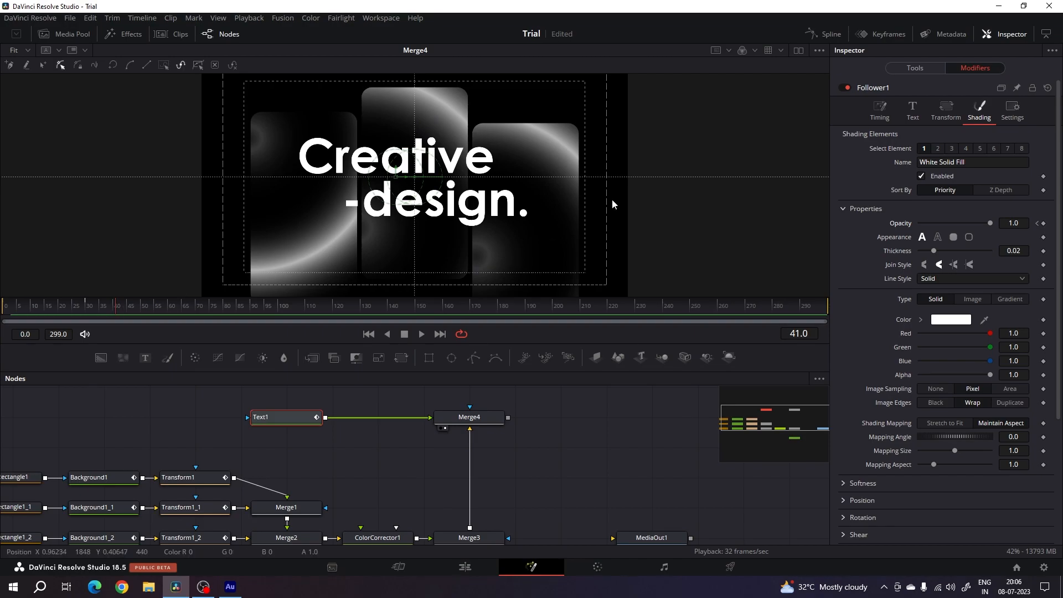
left_click(884, 118)
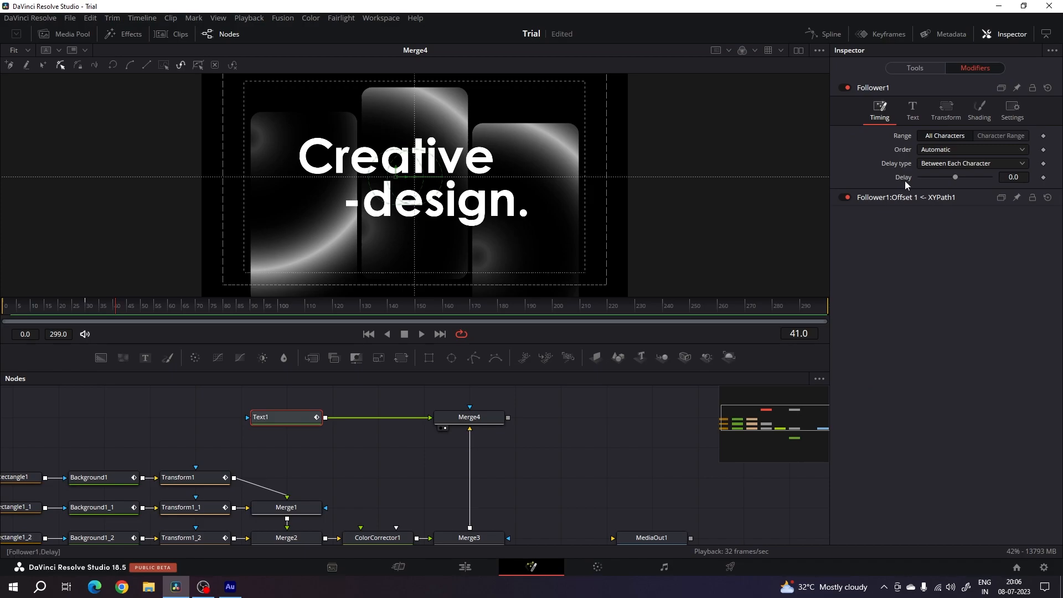
left_click_drag(954, 178, 961, 180)
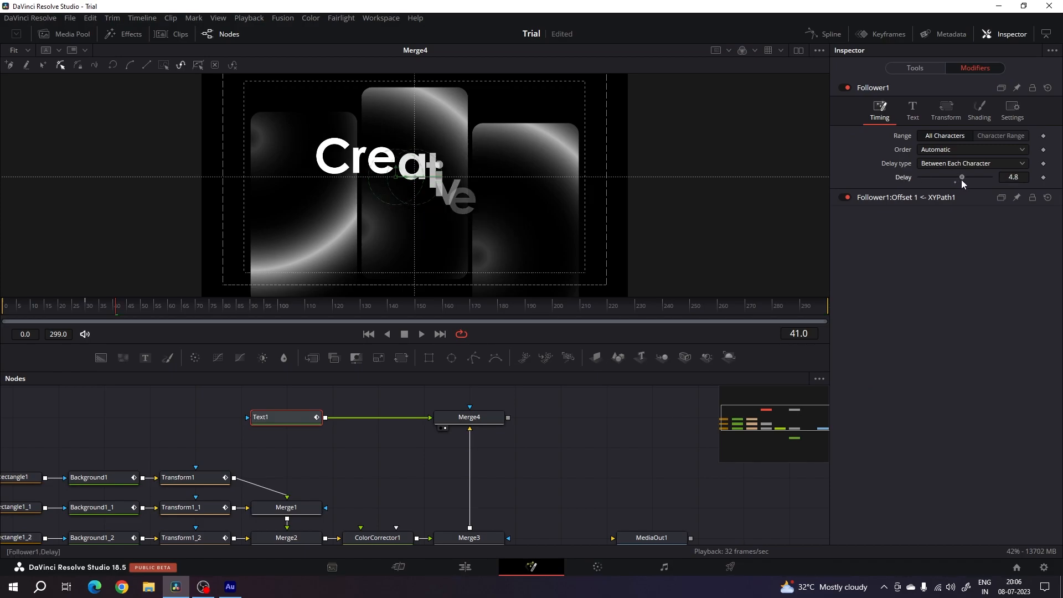
type("3")
key("Return")
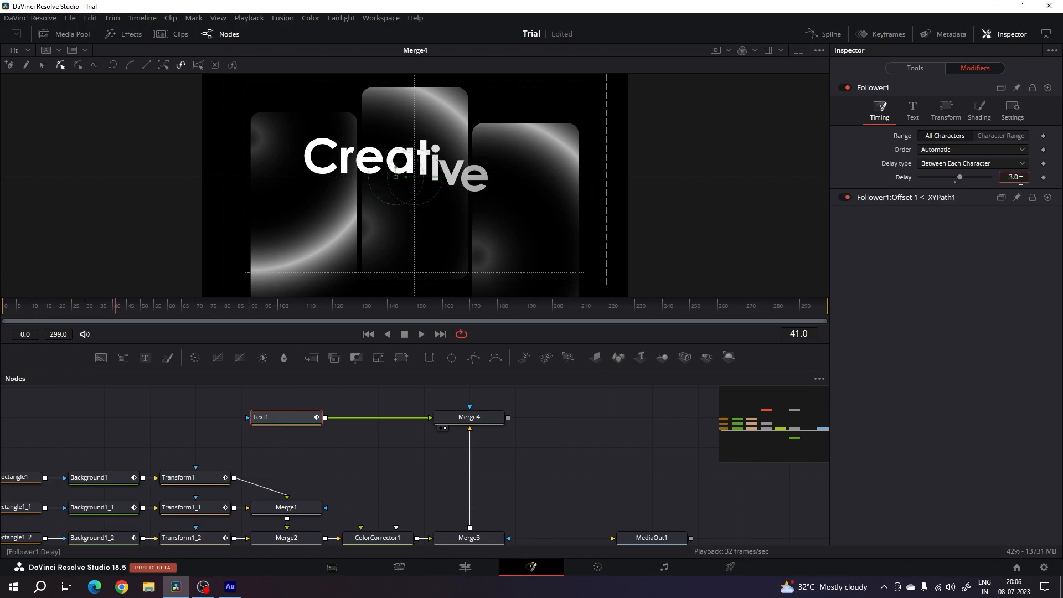
left_click_drag(124, 313, 307, 304)
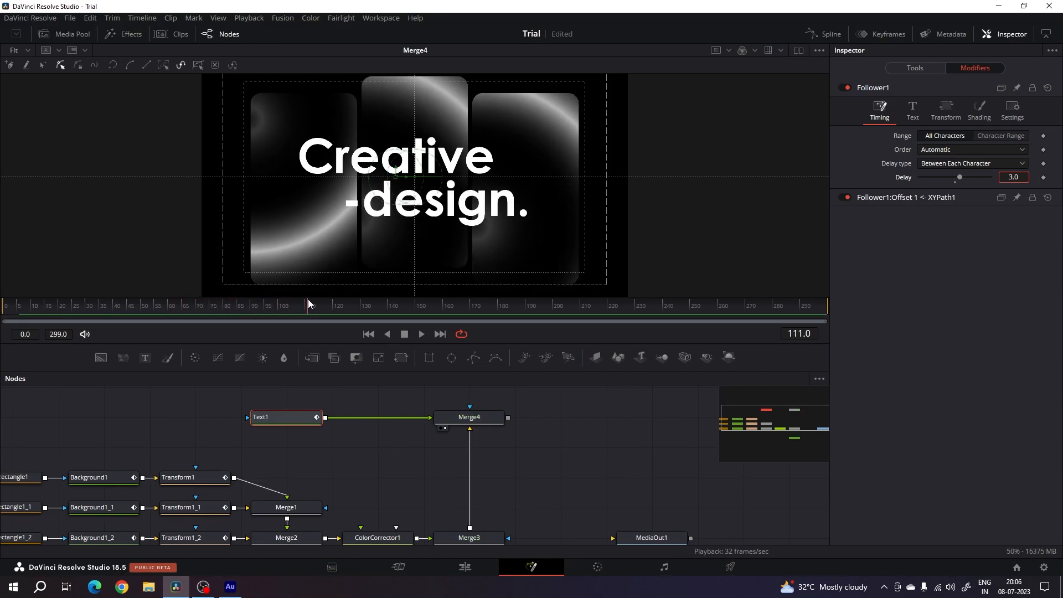
Step: Open the Spline editor and enlarge it in width and height to show Text1's animation curves
left_click(830, 35)
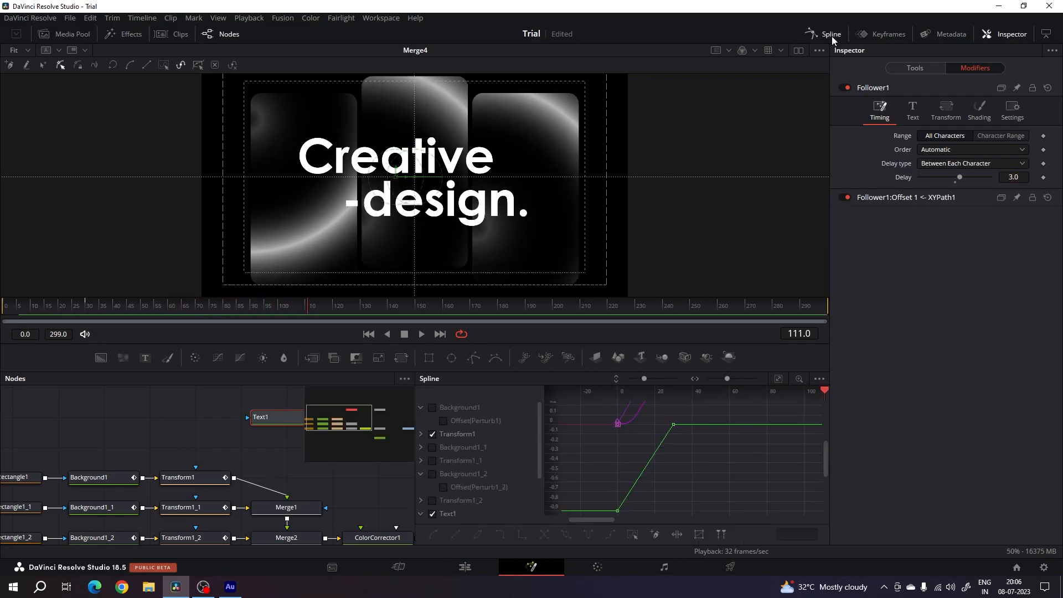
left_click(713, 460)
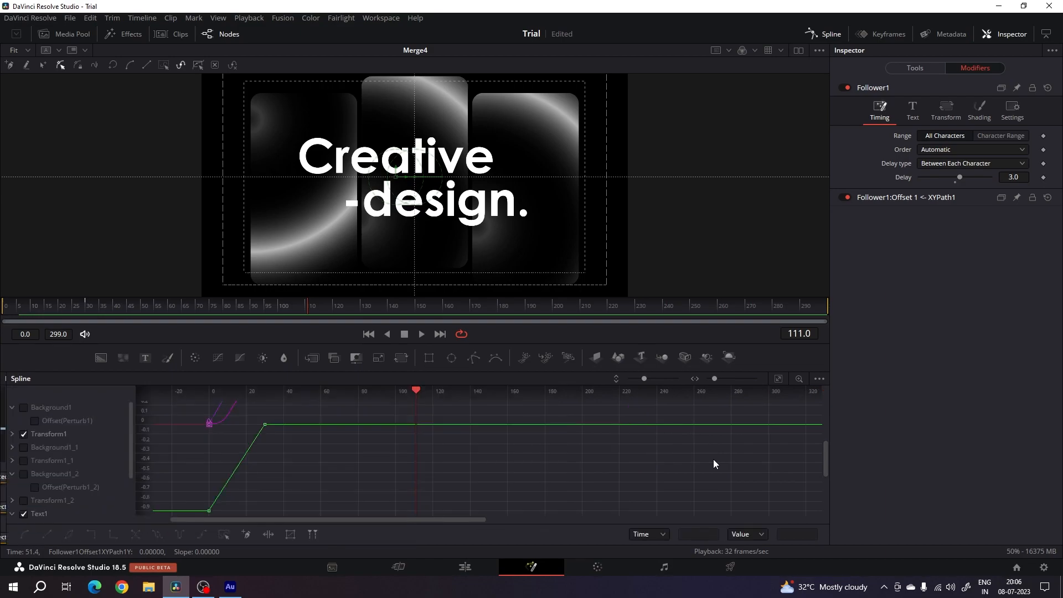
left_click_drag(487, 343, 507, 265)
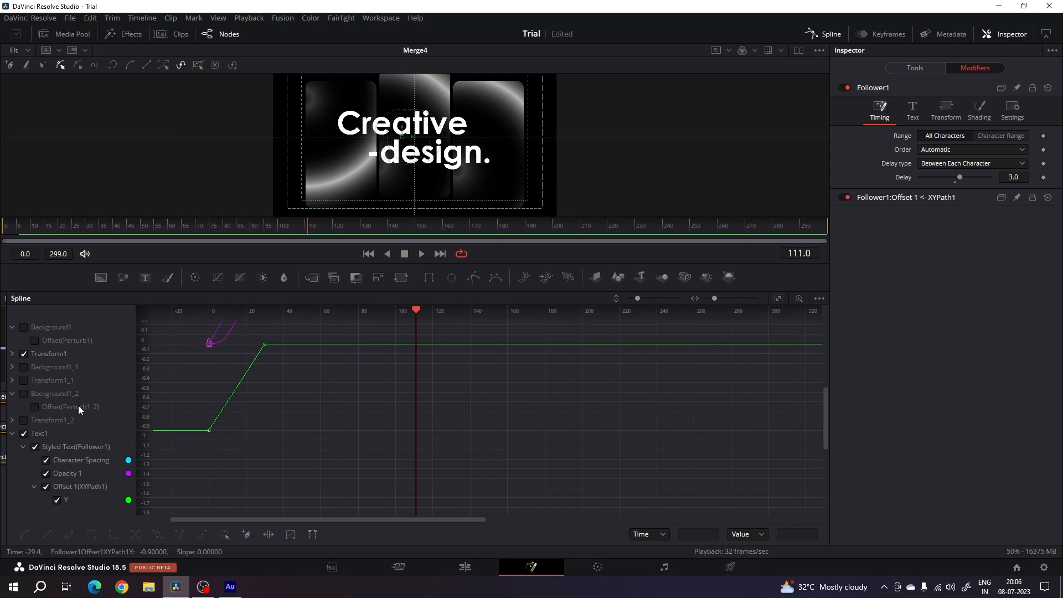
Step: Isolate the title's Offset 1 curve by hiding the Transform1, Character Spacing and Opacity 1 curves, and fit it to the graph
left_click(24, 356)
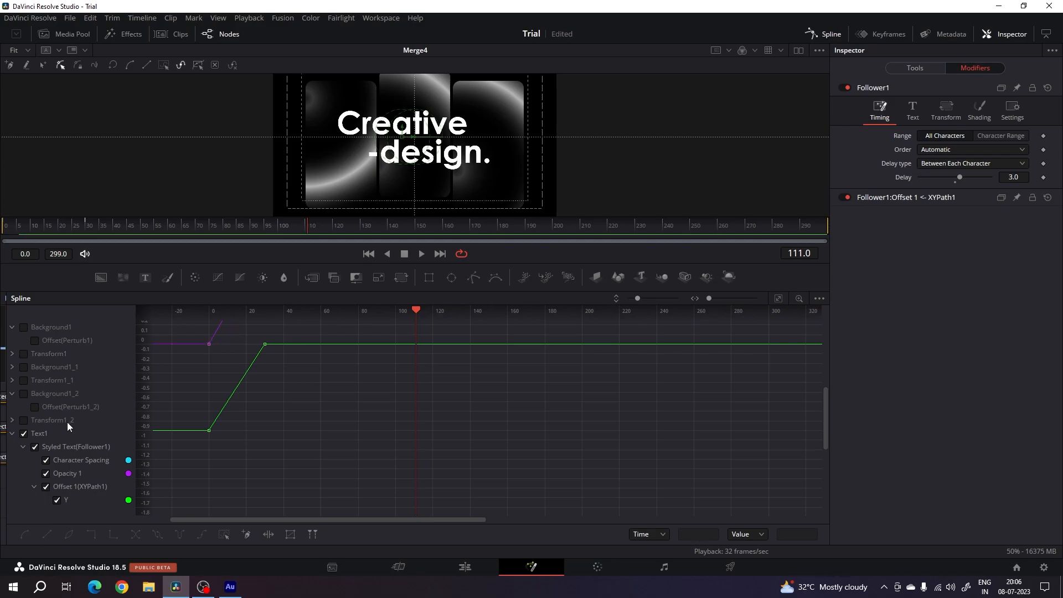
left_click(778, 299)
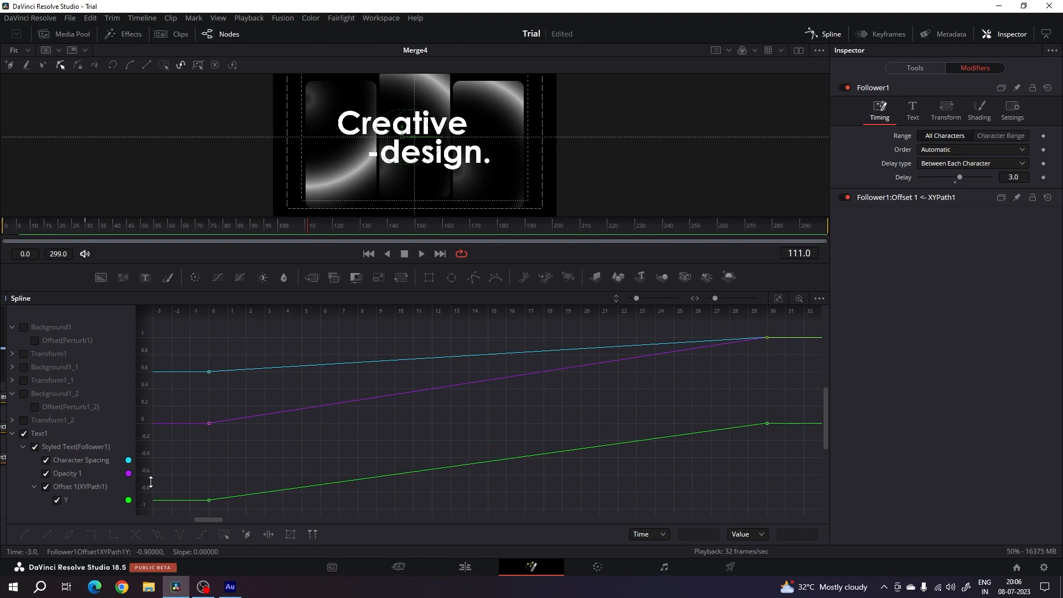
left_click(46, 460)
left_click(46, 473)
left_click(45, 460)
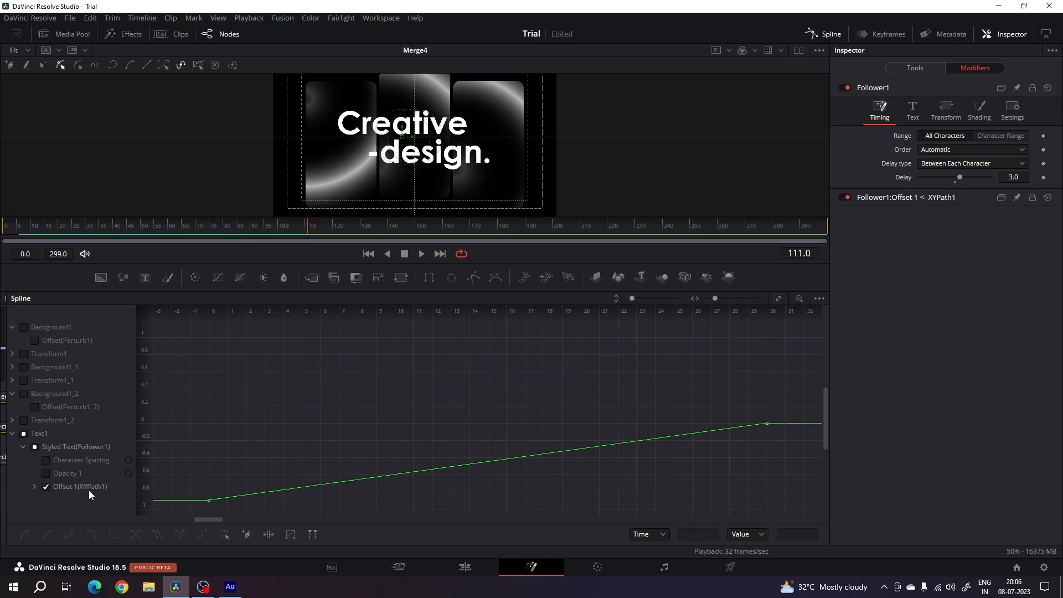
left_click(778, 298)
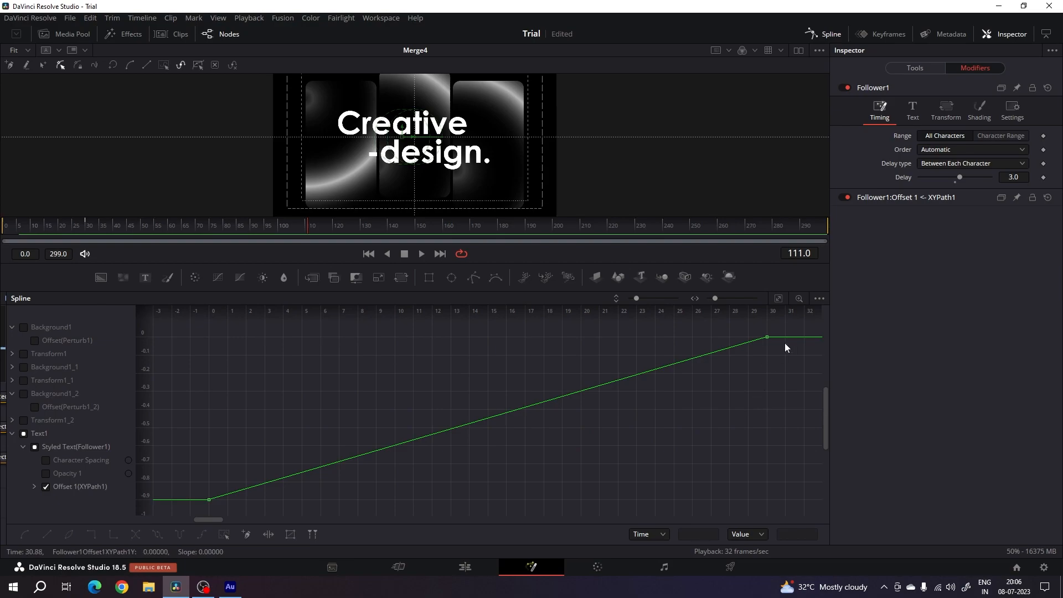
Step: Flatten both Offset 1 keyframes and stretch their handles to about frames 5 and 25, forming a steep S-curve, and scrub to check the motion
left_click_drag(785, 326, 199, 510)
key("f")
left_click_drag(98, 227, 19, 234)
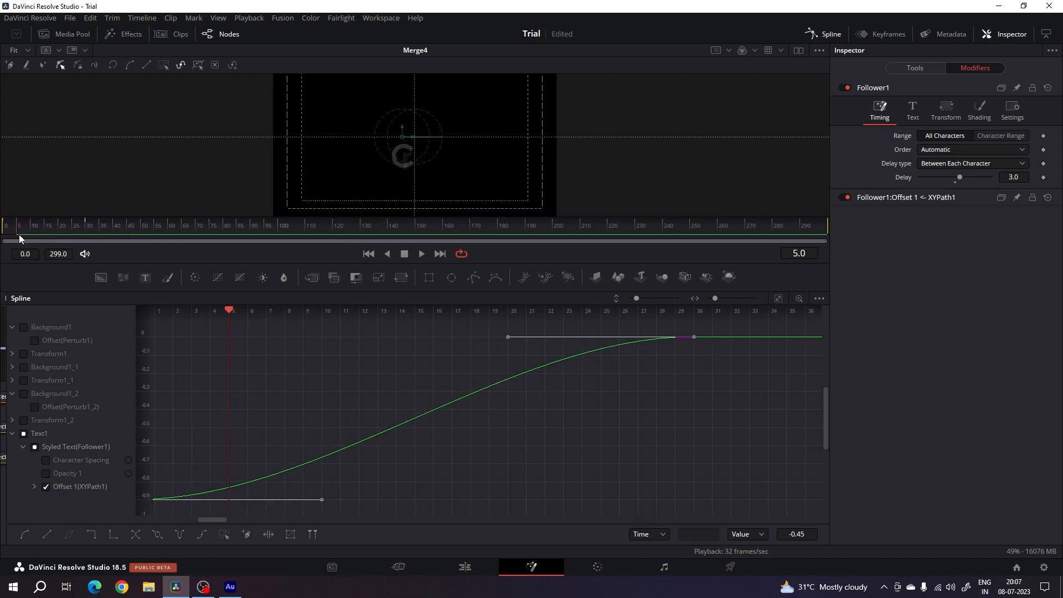
left_click_drag(506, 338, 227, 342)
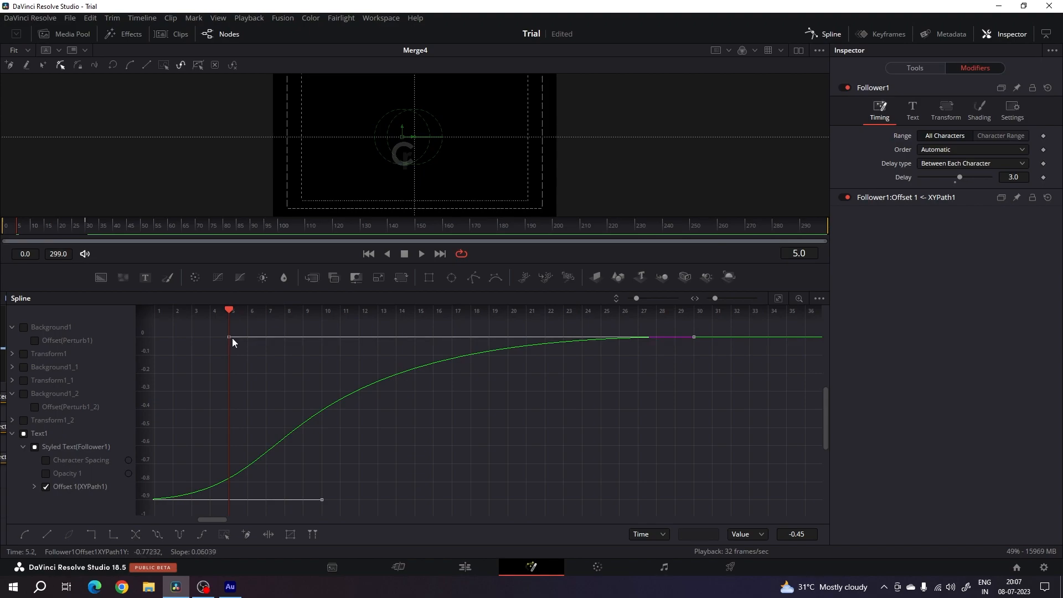
left_click(70, 224)
left_click_drag(234, 516, 218, 520)
left_click_drag(305, 500, 585, 505)
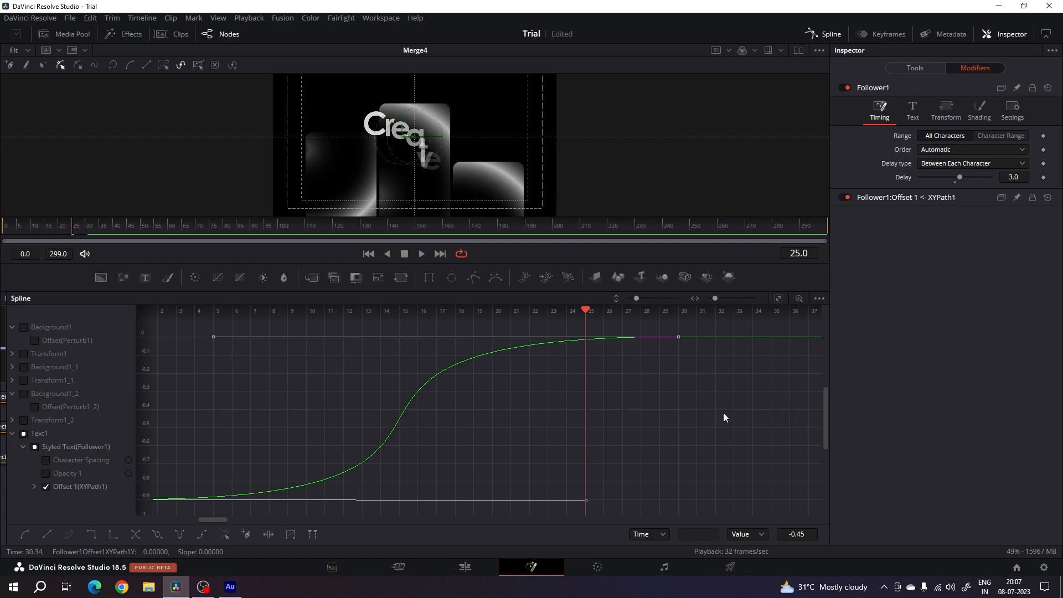
left_click(777, 298)
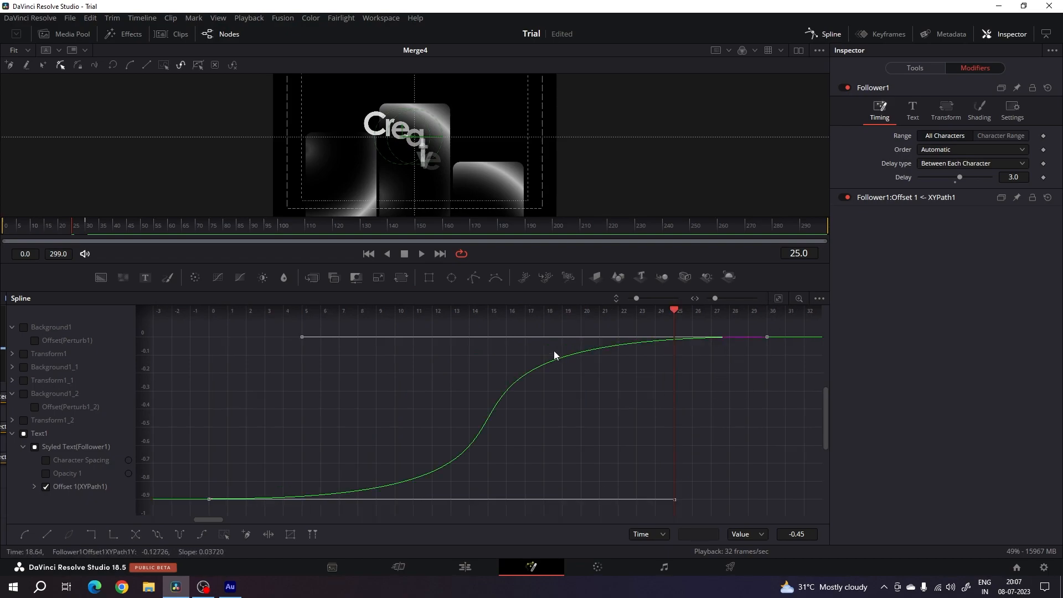
left_click_drag(674, 310, 441, 338)
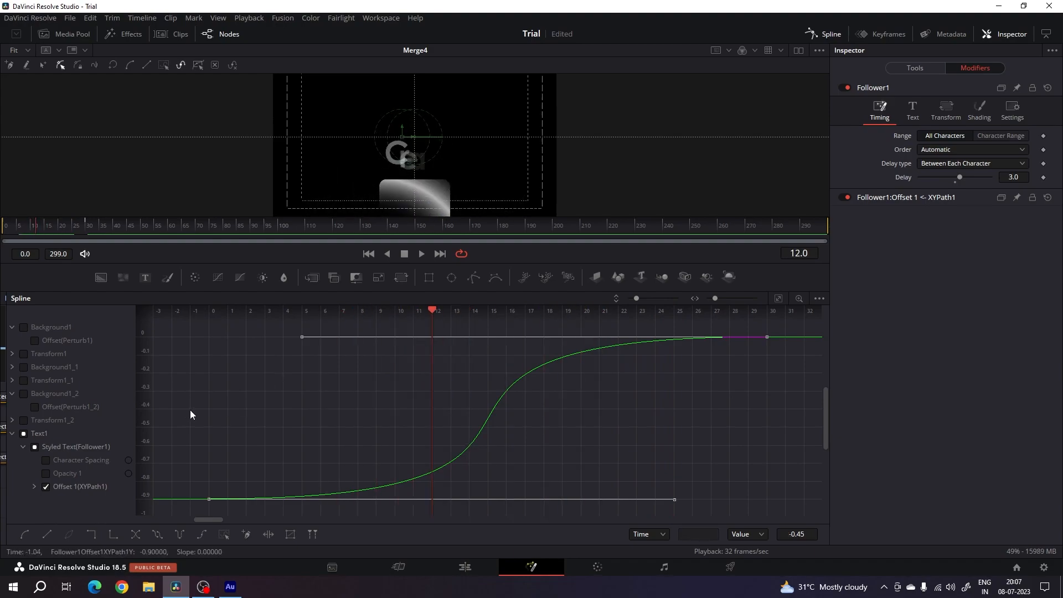
Step: Show only the Opacity 1 curve and shape it into the same S-curve, with handles at about frames 5 and 25
left_click(46, 485)
left_click(46, 473)
left_click_drag(778, 326, 203, 514)
left_click_drag(581, 335, 302, 336)
left_click_drag(394, 501, 673, 501)
Step: Show only the Character Spacing curve, flatten both keyframes and extend their handles to about frames 5 and 25
left_click(46, 473)
left_click(46, 460)
left_click(778, 299)
left_click_drag(779, 325, 201, 513)
key("f")
left_click_drag(673, 339, 302, 344)
left_click_drag(581, 337, 673, 335)
left_click_drag(394, 500, 672, 503)
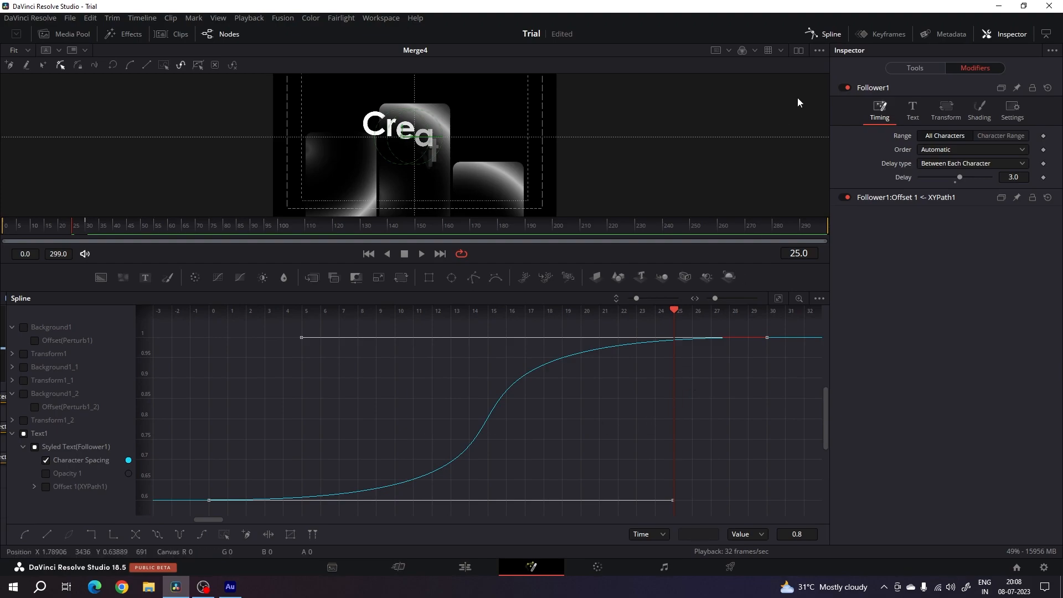
Step: Close the Spline editor, enlarge the viewer and play the eased title animation from the start several times
left_click(826, 35)
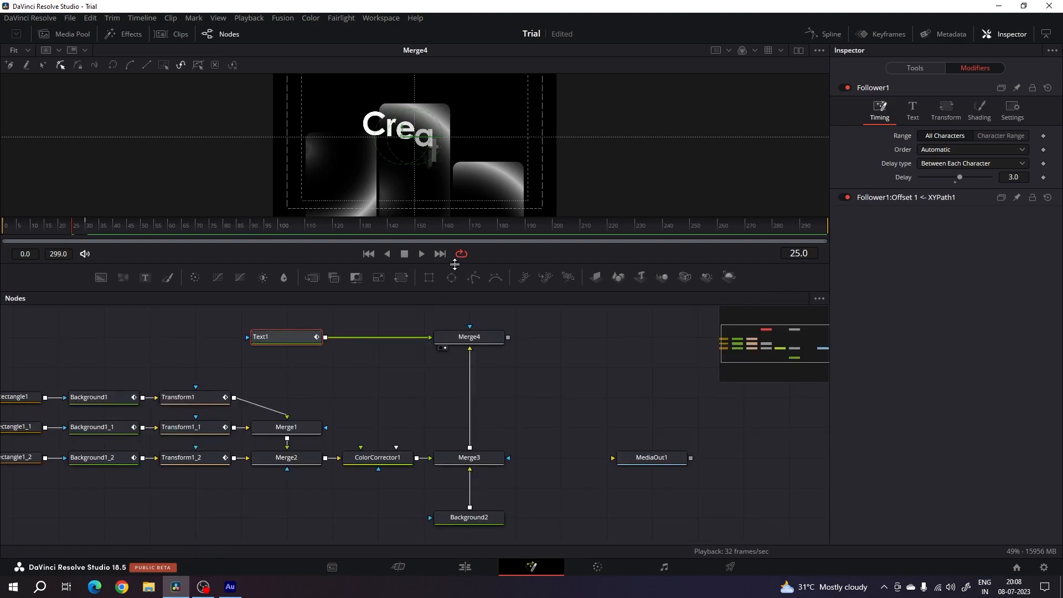
left_click_drag(398, 263, 397, 342)
left_click(368, 332)
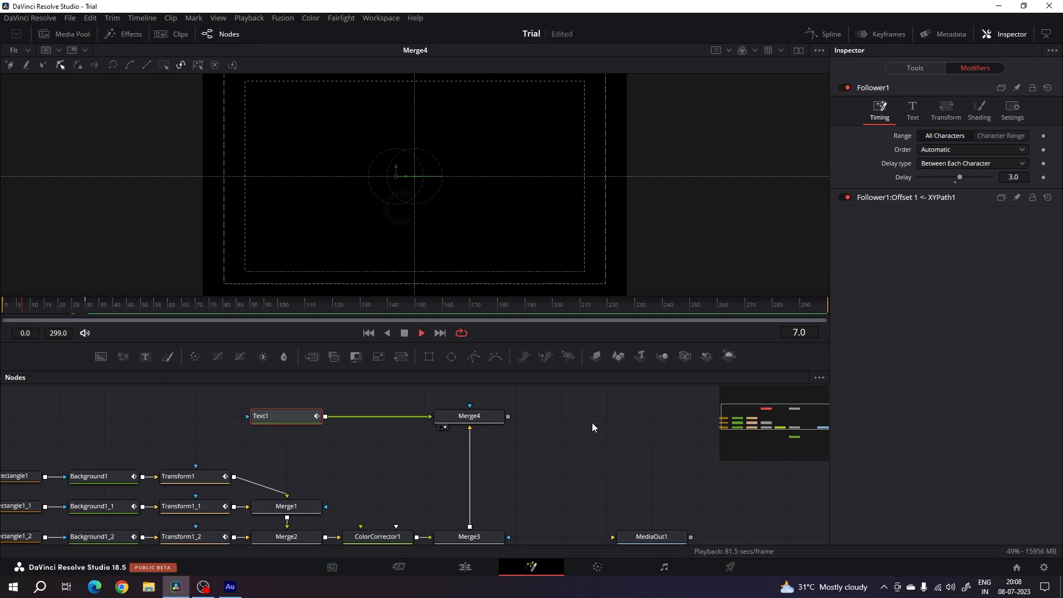
key("space")
left_click(369, 334)
left_click(370, 333)
left_click(369, 333)
left_click(369, 333)
left_click(368, 332)
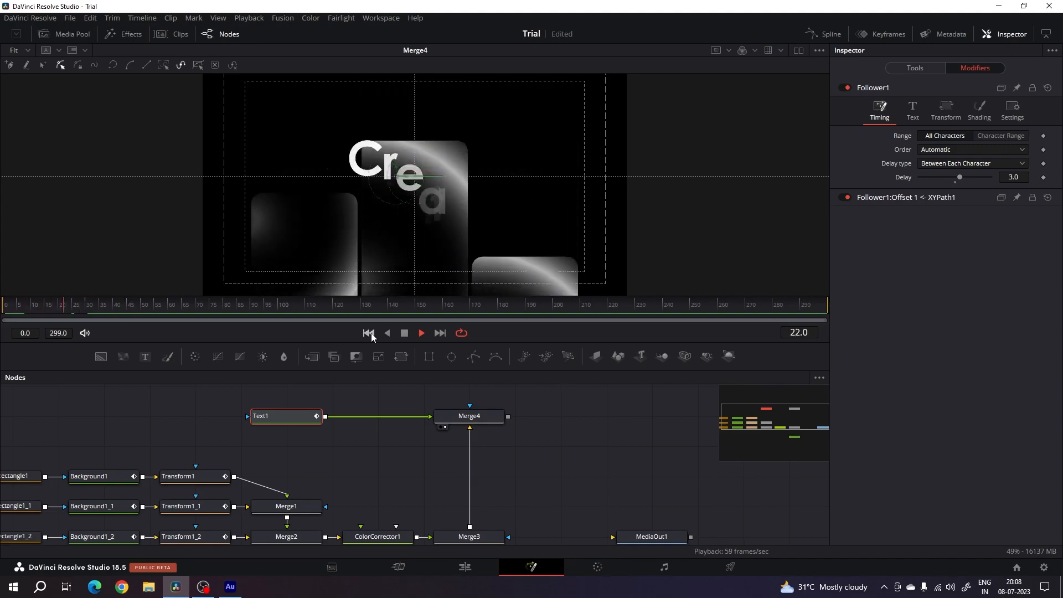
left_click(368, 333)
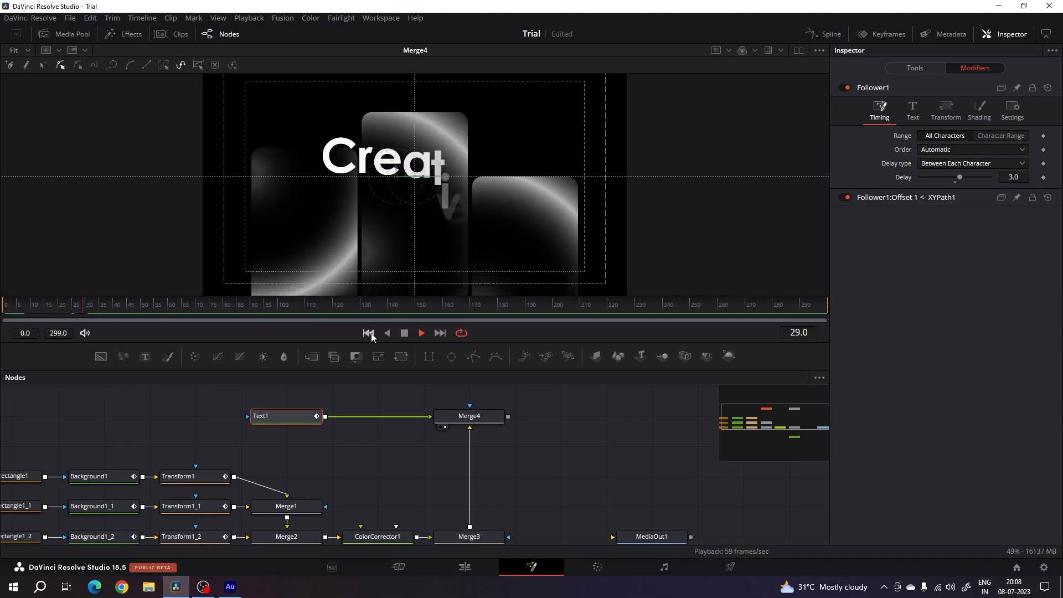
left_click(369, 332)
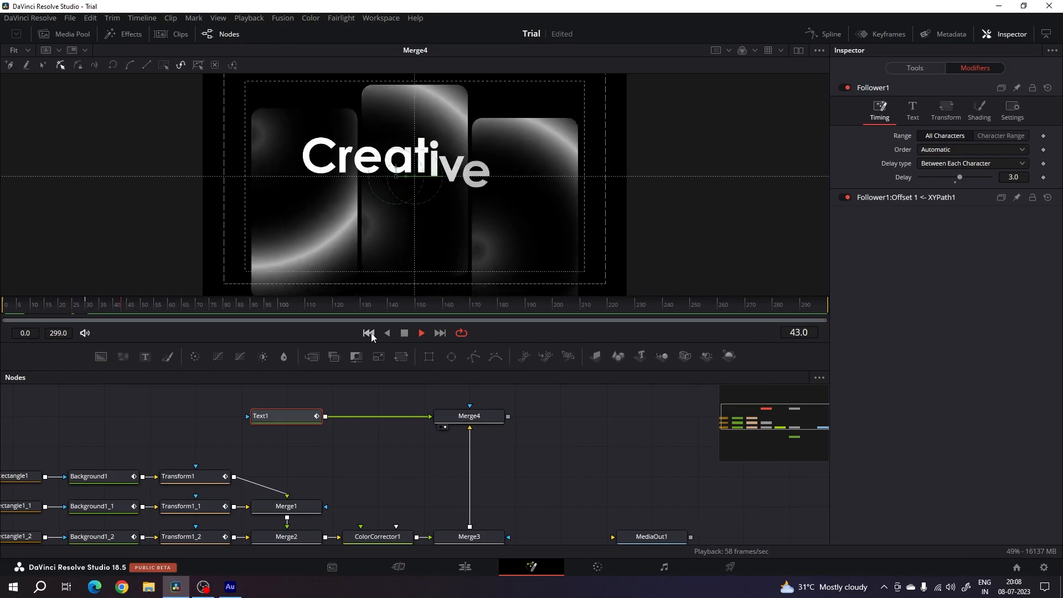
left_click(369, 333)
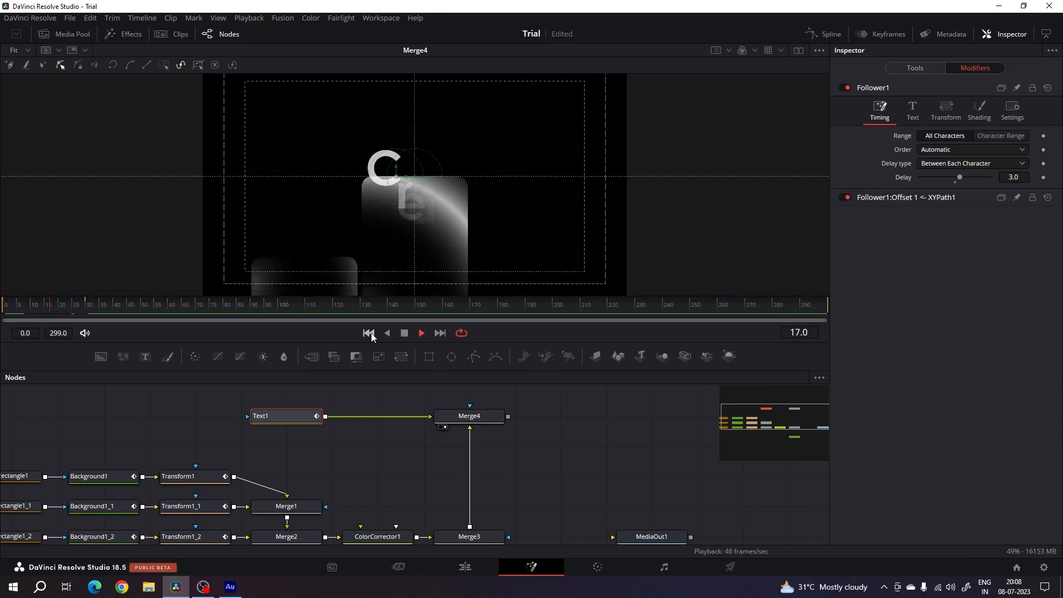
key("space")
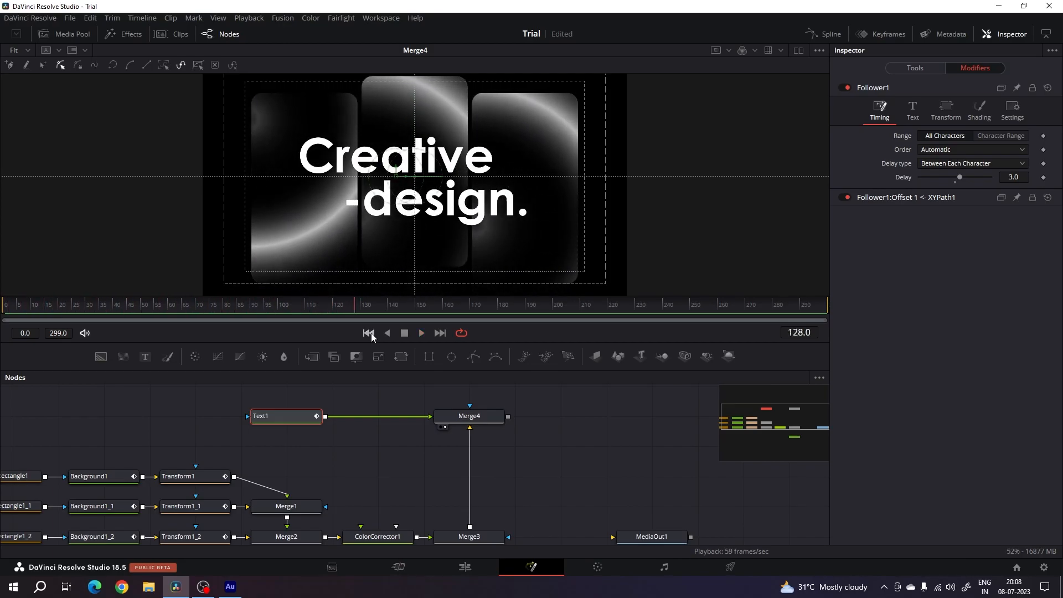
Step: Make room beside Text1 and insert a Transform node between it and Merge4
left_click_drag(575, 420, 611, 425)
left_click(611, 425)
left_click_drag(319, 427, 225, 422)
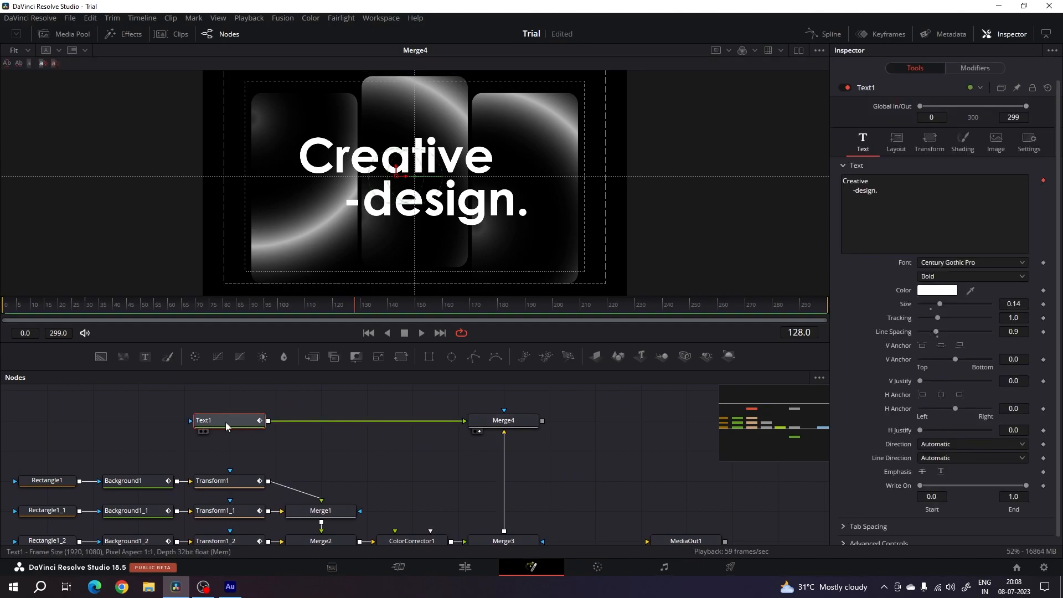
left_click(402, 357)
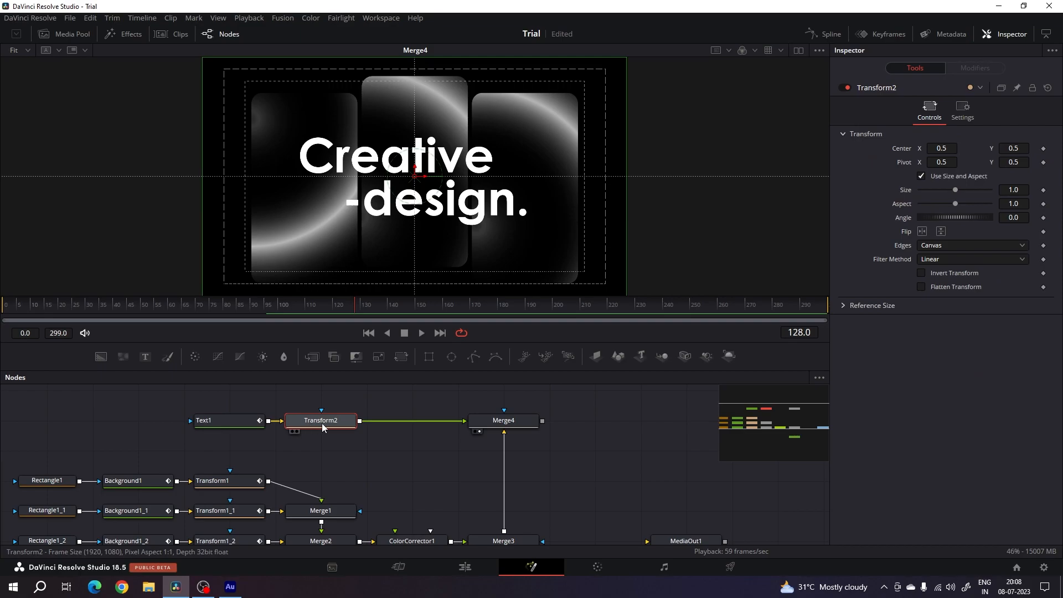
Step: Start animating the title Transform's size with a keyframe at frame 60
left_click_drag(232, 313, 169, 308)
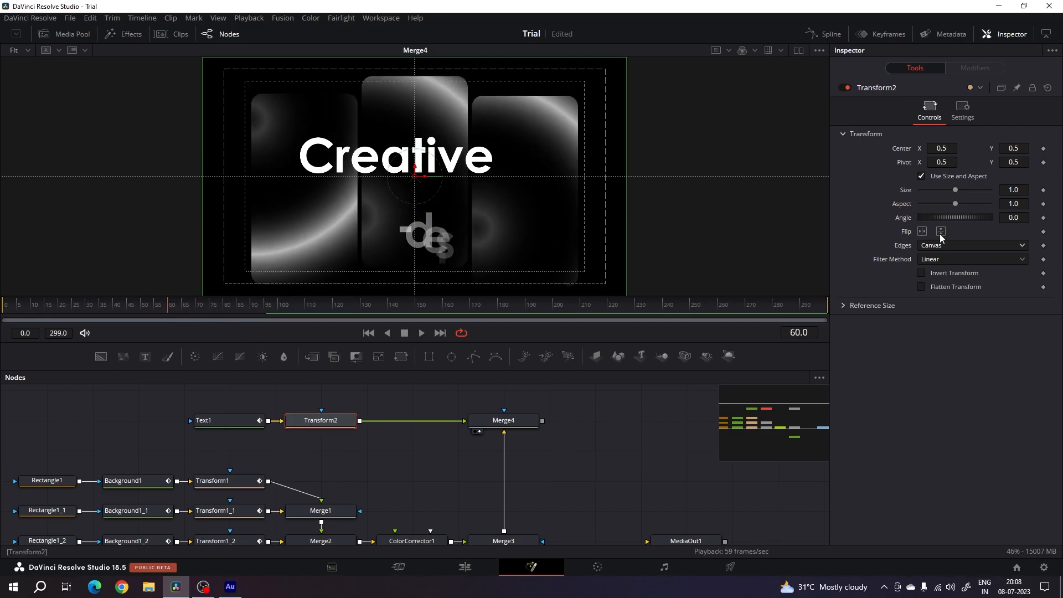
right_click(907, 192)
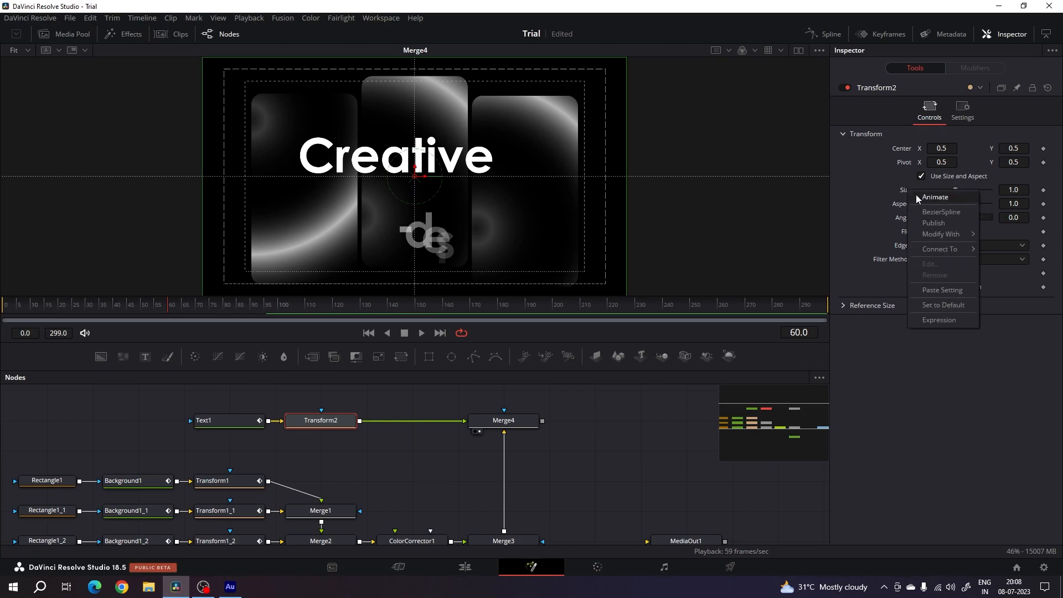
left_click(930, 203)
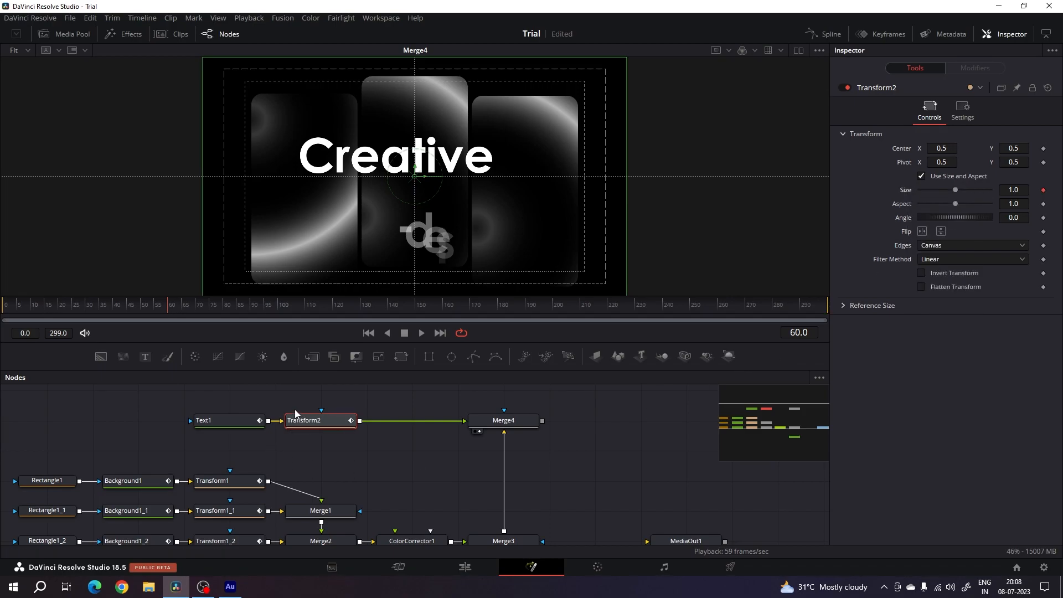
Step: Add size keyframes at 1.0 on frames 120 and 180 of the title's Transform
left_click_drag(179, 304, 333, 304)
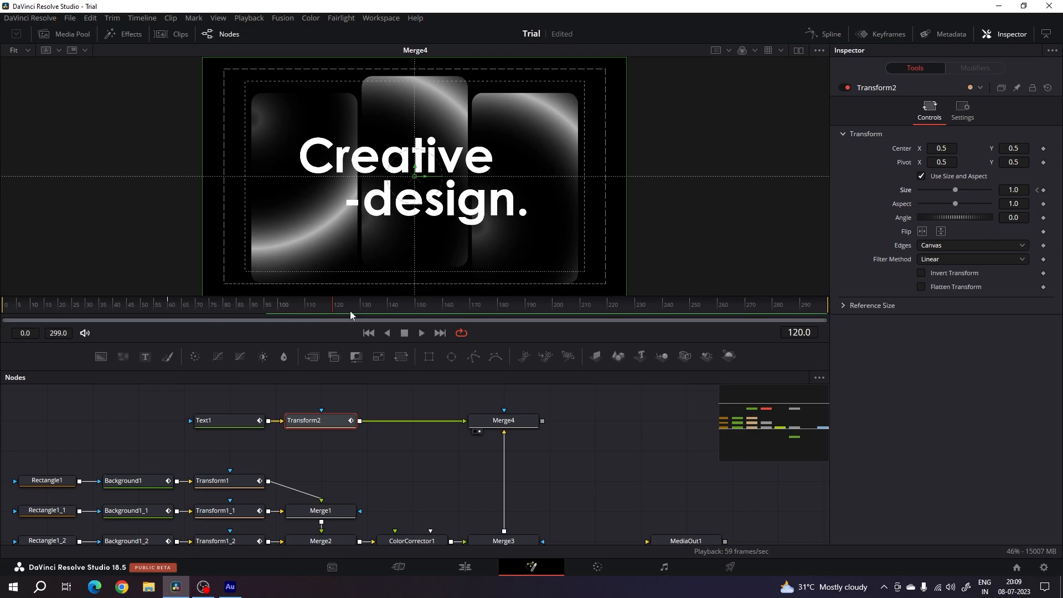
right_click(902, 191)
left_click(918, 198)
left_click_drag(337, 307, 503, 309)
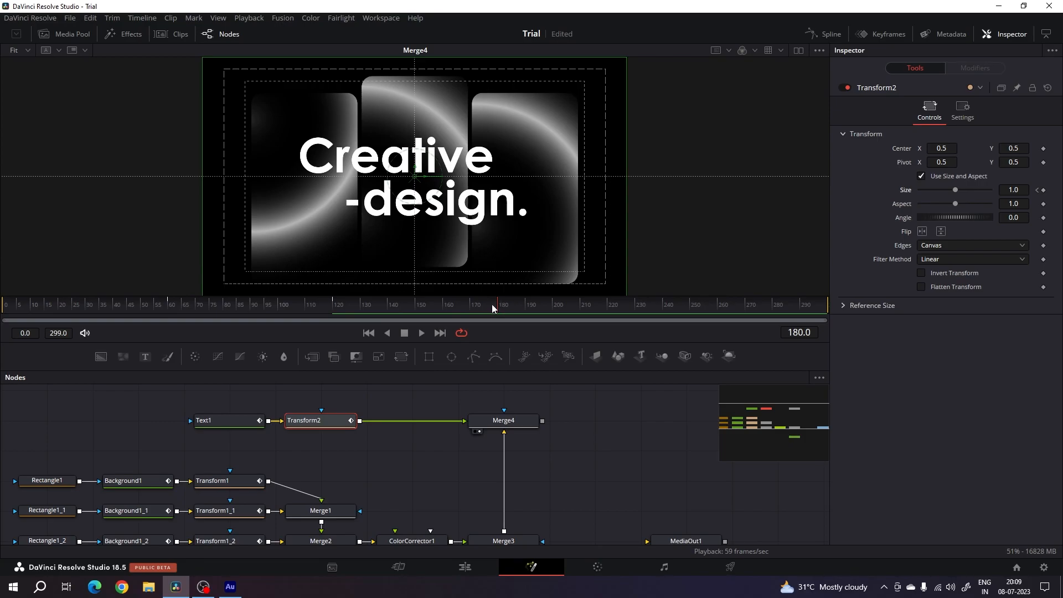
left_click(1043, 190)
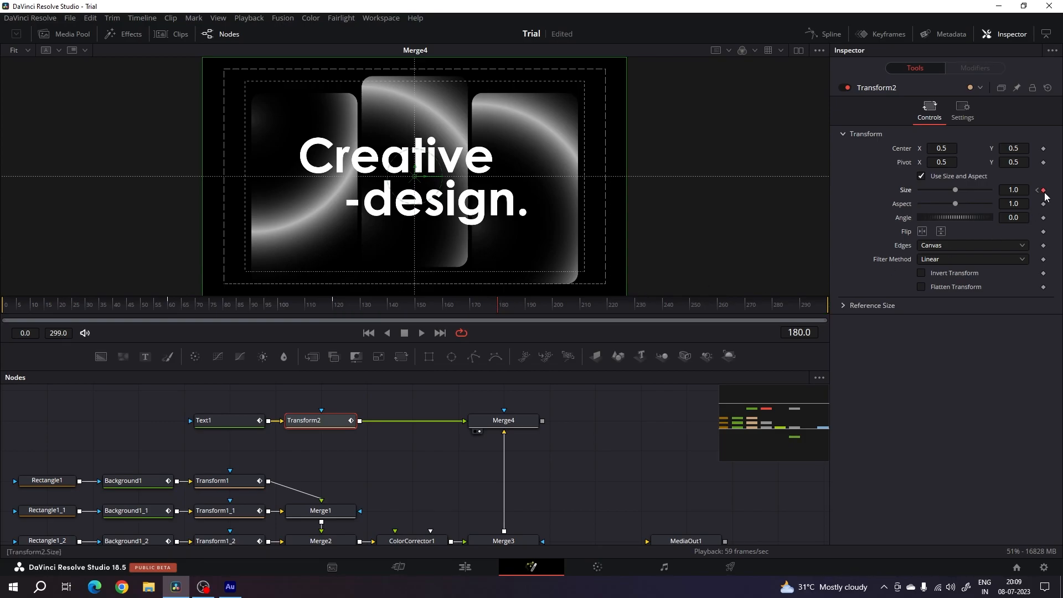
Step: Keyframe the title Transform's size at 0.85 on frame 240
left_click_drag(497, 307, 663, 307)
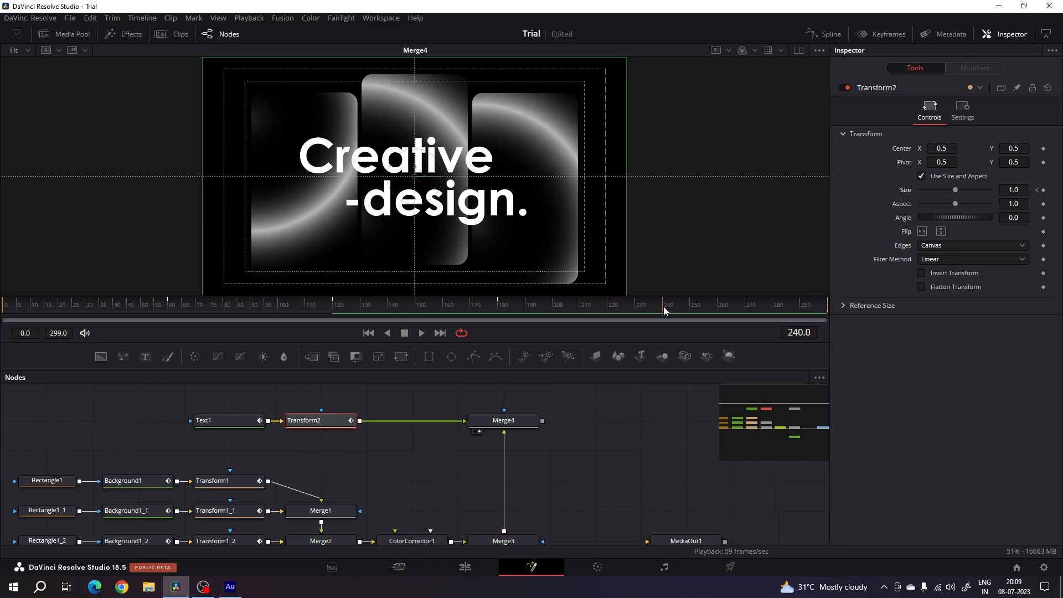
left_click(1043, 190)
left_click(1021, 191)
type("0.9")
key("Tab")
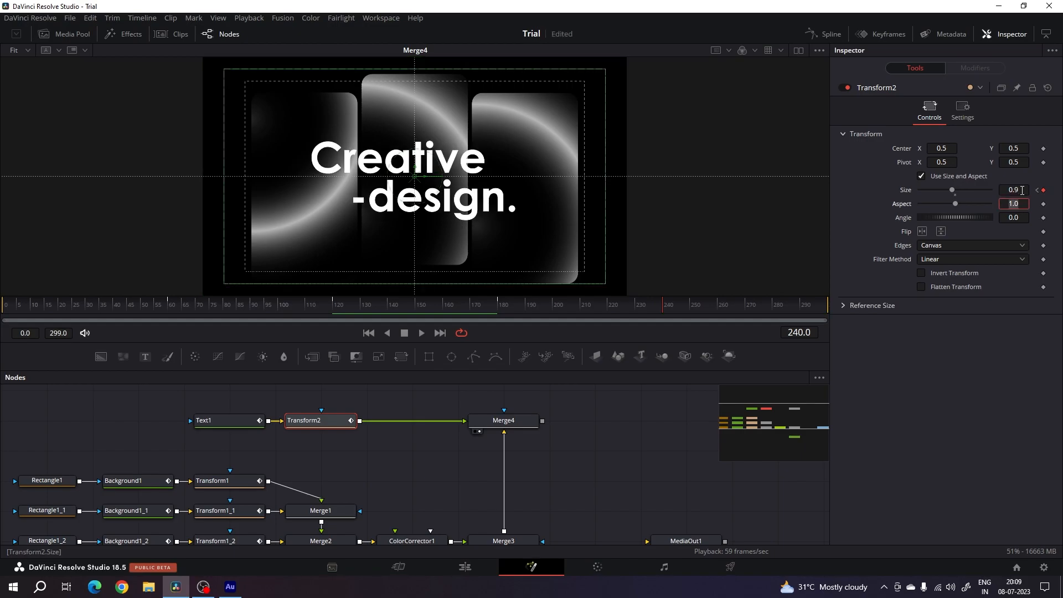
left_click(1021, 190)
type("0")
key("Tab")
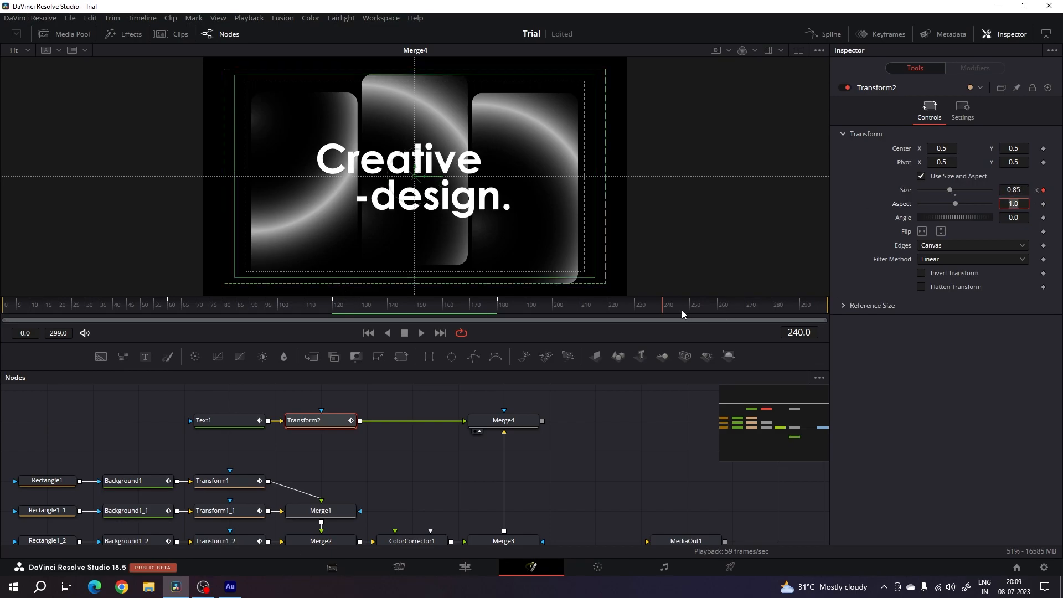
Step: Set the title Transform's size keyframe at frame 60 to 0.85 and scrub through the scaling animation
mouse_move(191, 307)
left_mouse_down()
mouse_move(142, 304)
mouse_move(172, 307)
left_mouse_up()
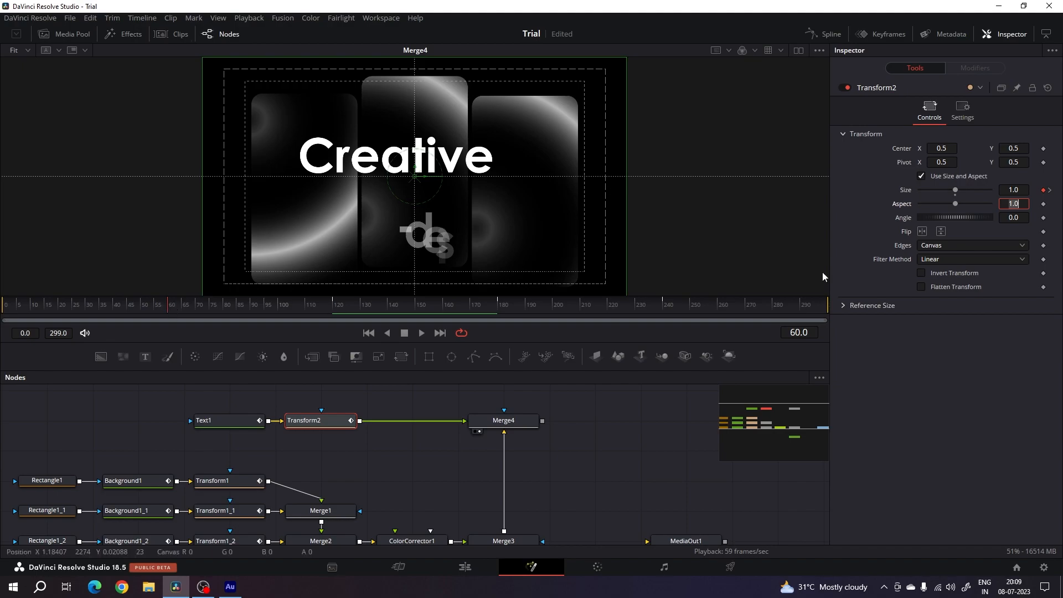
left_click(1020, 189)
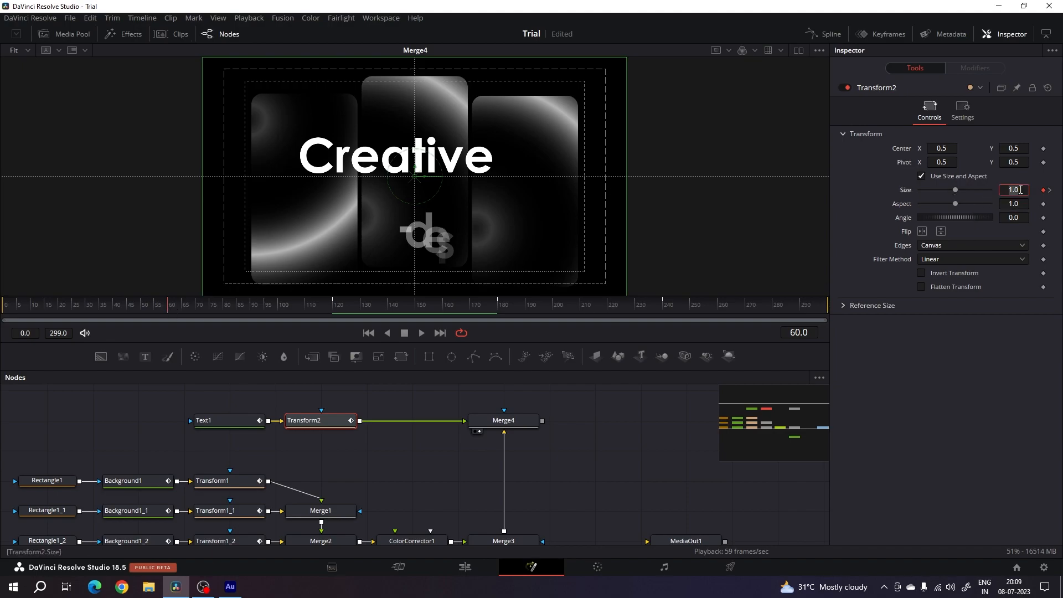
type("0.85")
key("Tab")
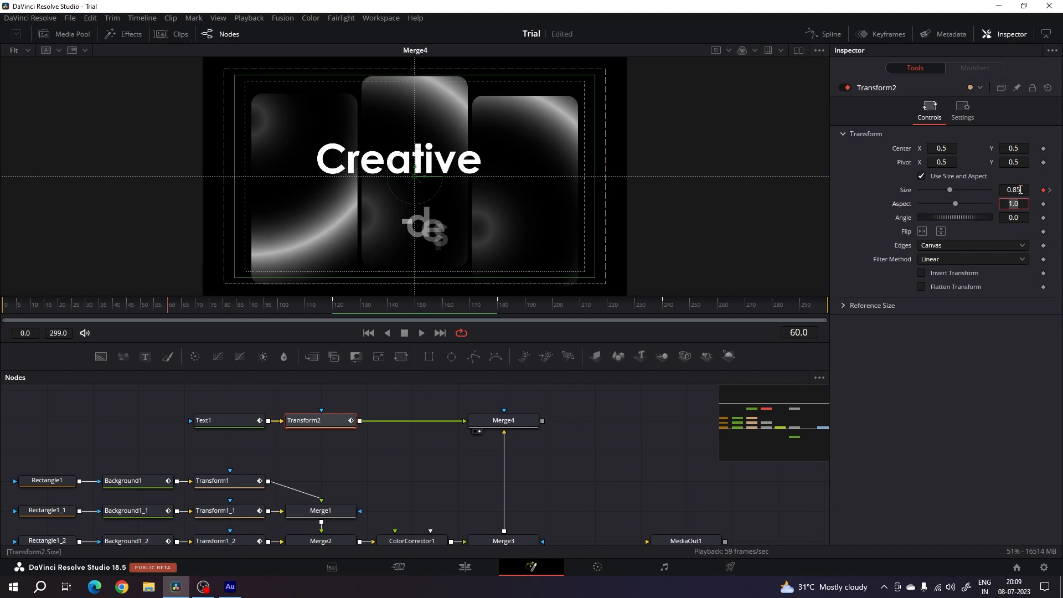
left_click_drag(154, 309, 676, 281)
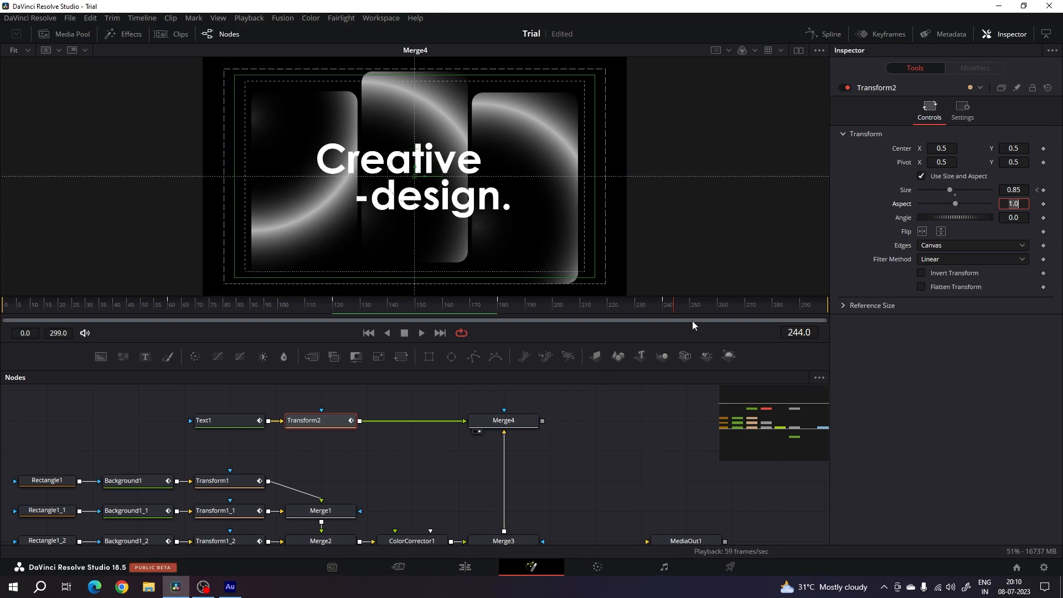
Step: Show the title Transform's size curve in the Spline editor and smooth its four keyframes
left_click(823, 34)
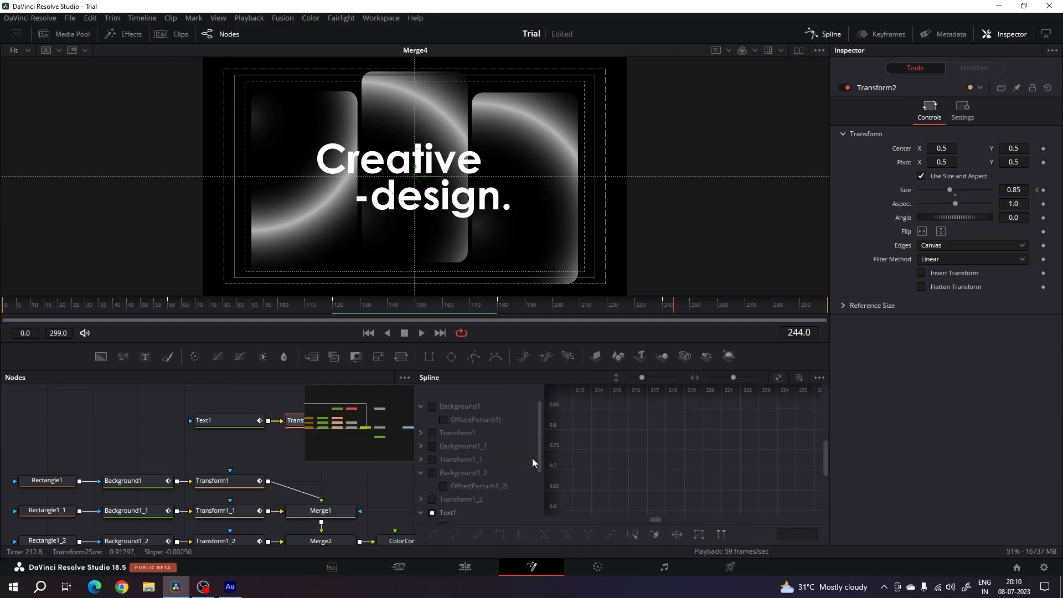
key("F4")
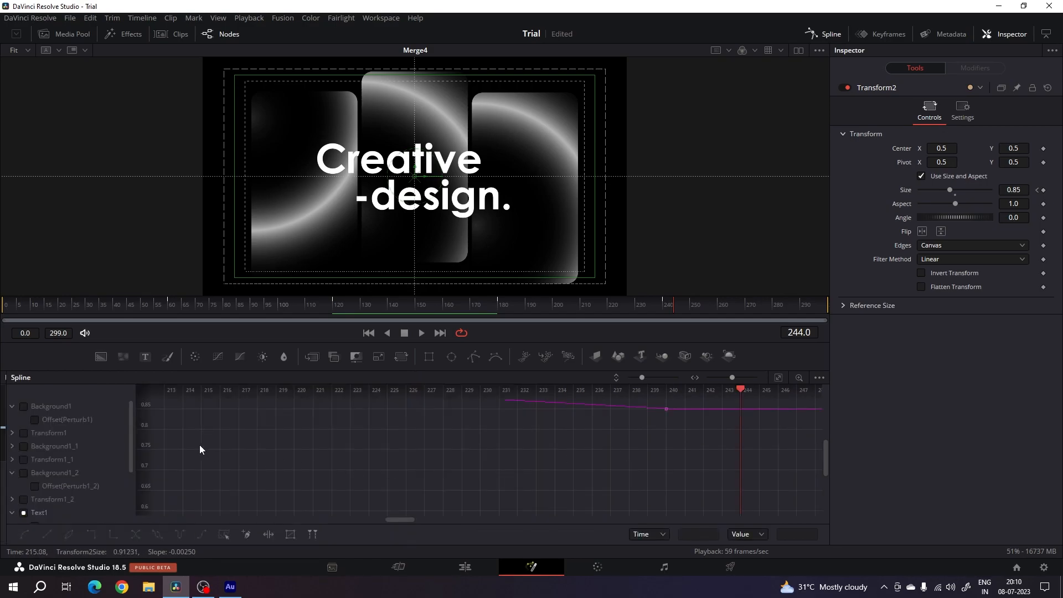
scroll(82, 508, "down", 3)
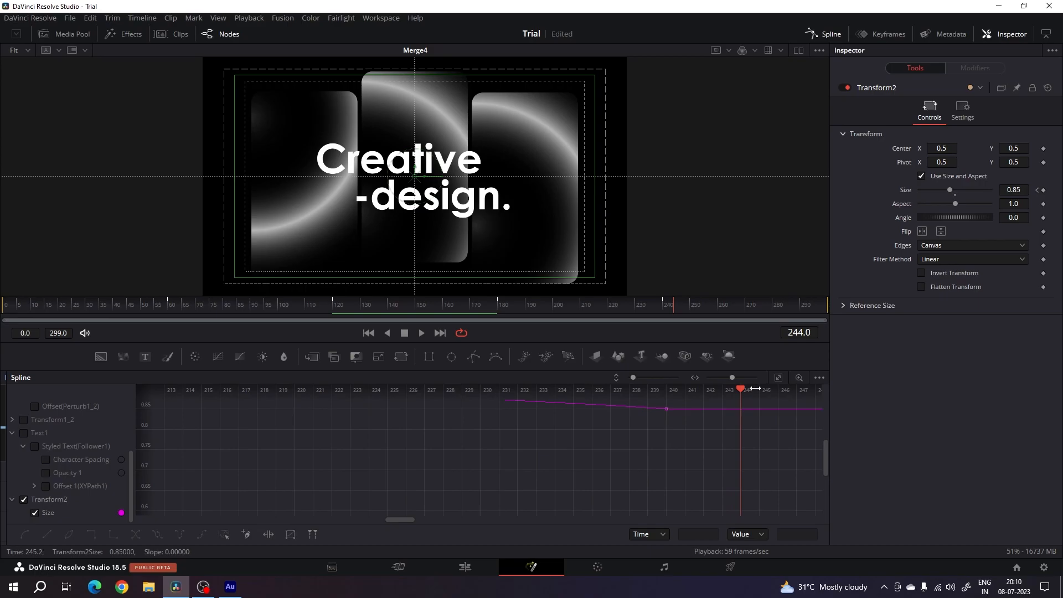
left_click(778, 377)
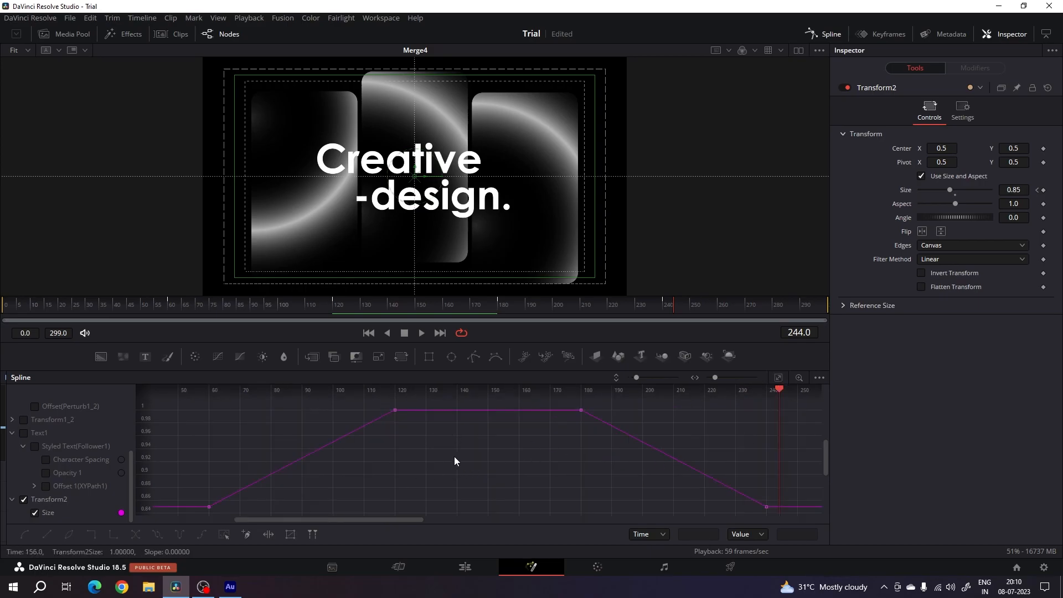
left_click_drag(567, 406, 775, 515)
key("shift+s")
left_click_drag(409, 403, 194, 512)
key("shift+s")
Step: Stretch the size curve's frame 60 handle to frame 120 and frame 240 handle to frame 180, and preview the scaling
left_click_drag(779, 388, 395, 424)
left_click_drag(270, 507, 392, 510)
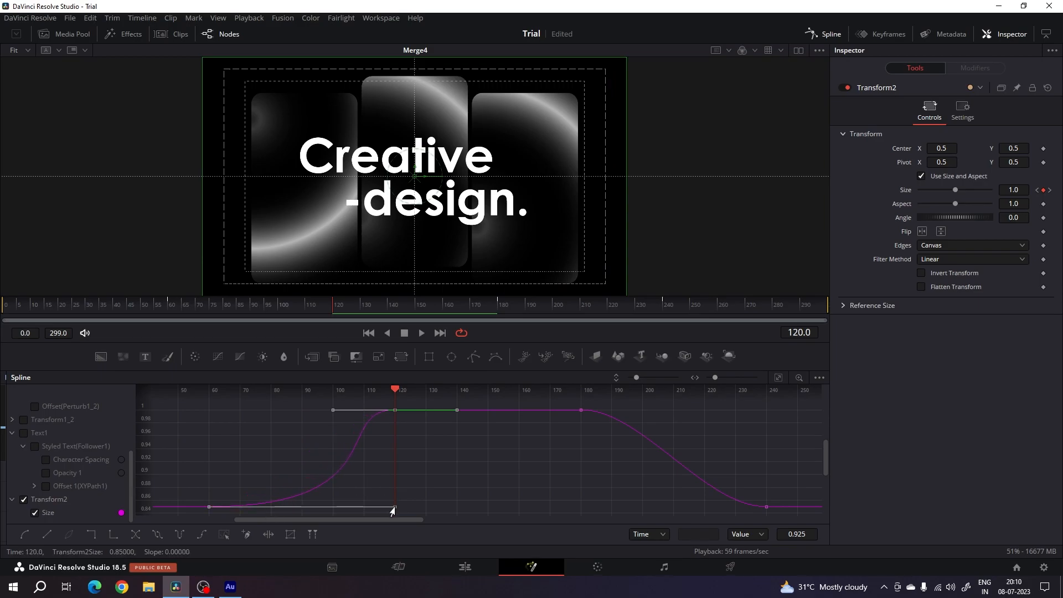
left_click_drag(395, 389, 580, 425)
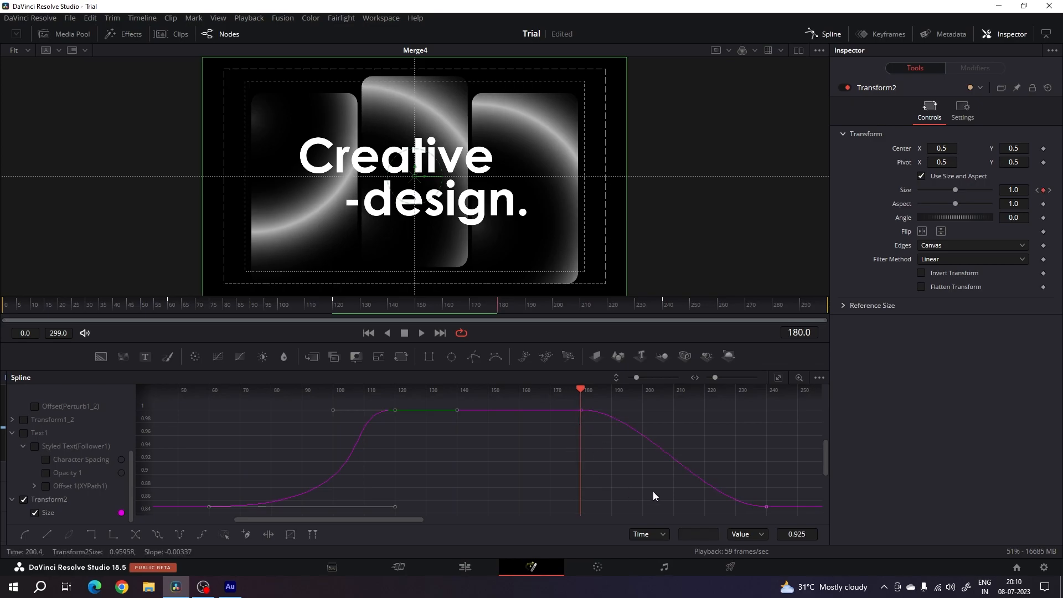
left_click_drag(782, 501, 578, 513)
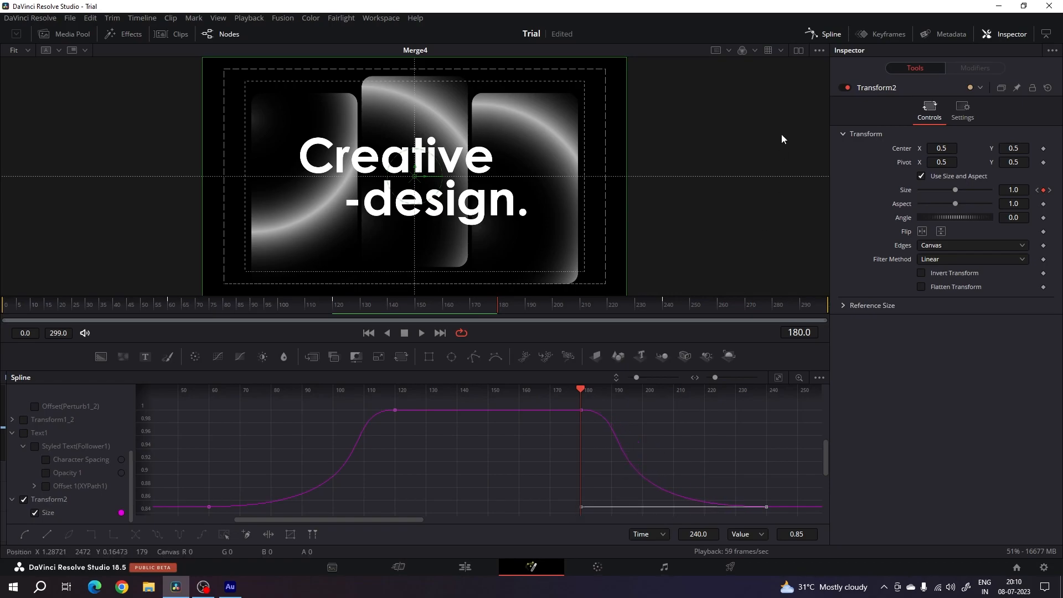
left_click(826, 39)
left_click(595, 406)
left_click(368, 336)
key("space")
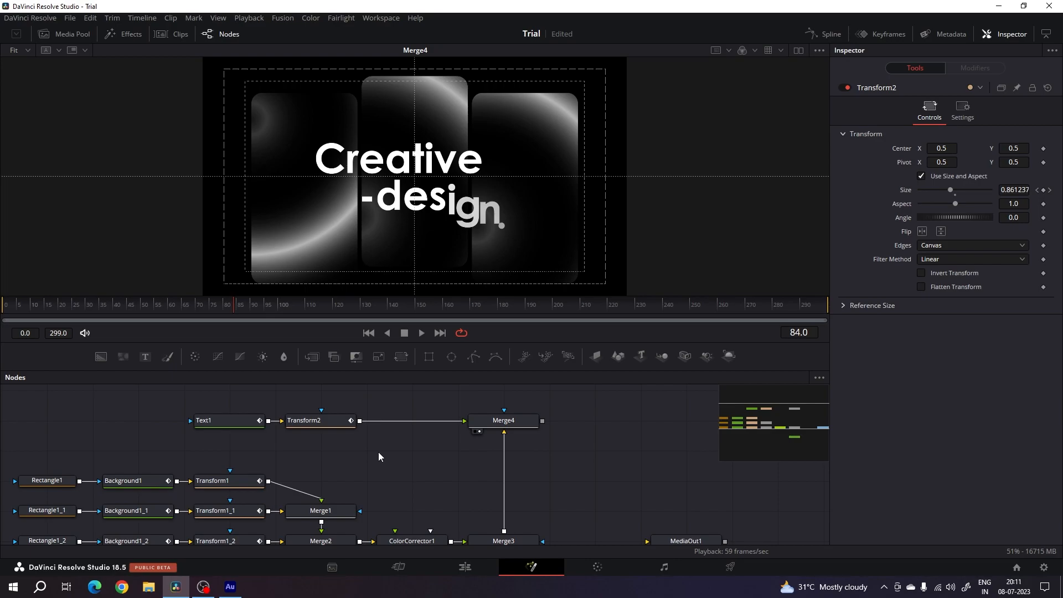
left_click_drag(412, 307, 609, 307)
Step: Attach a rectangle mask to the Text1 node and set its width and height to 1.0
left_click_drag(318, 438, 436, 460)
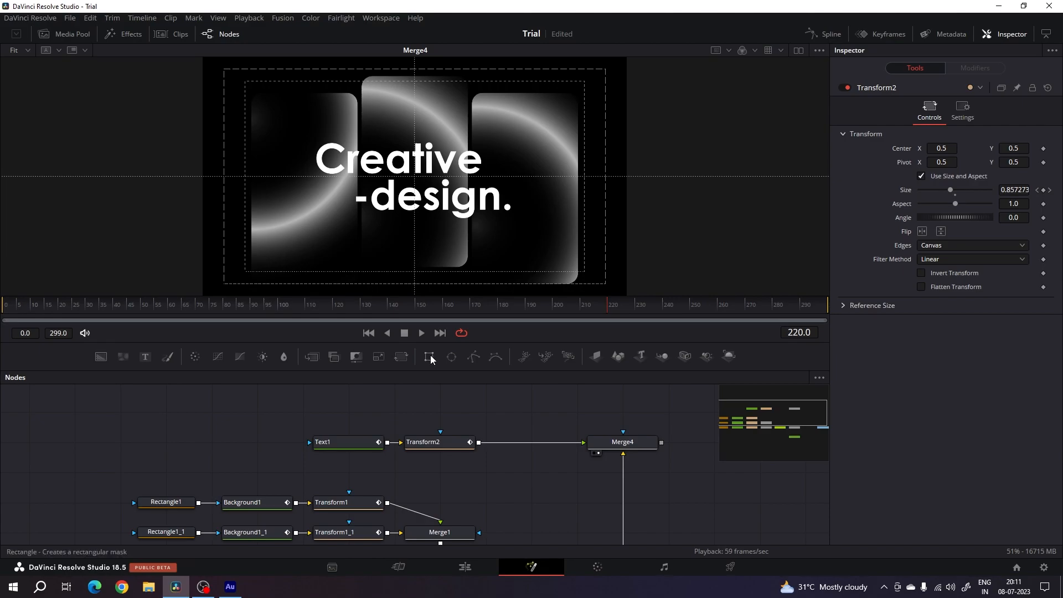
left_click_drag(429, 362, 332, 443)
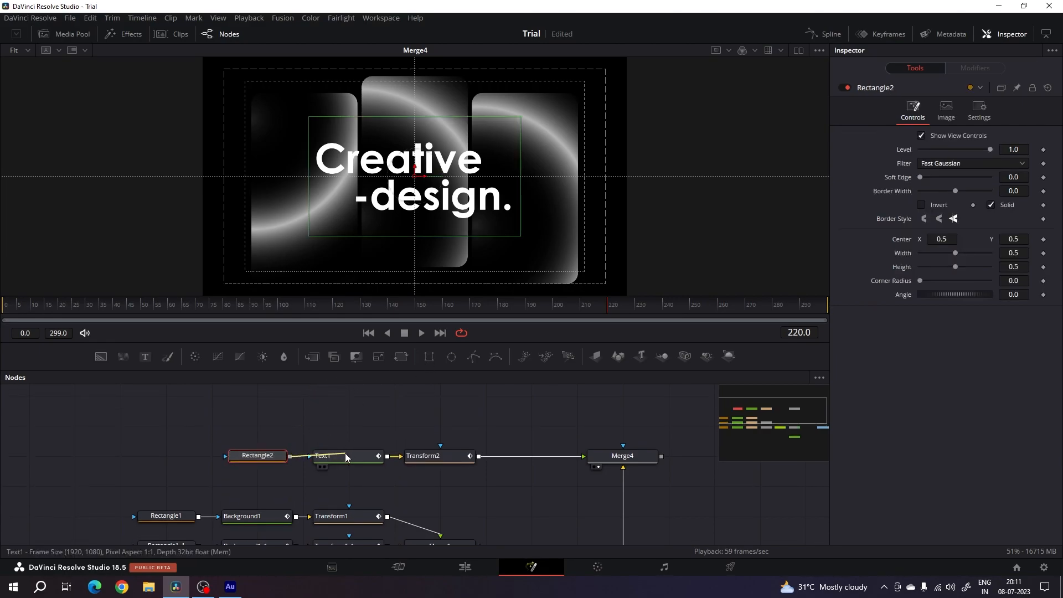
left_click_drag(506, 204, 624, 207)
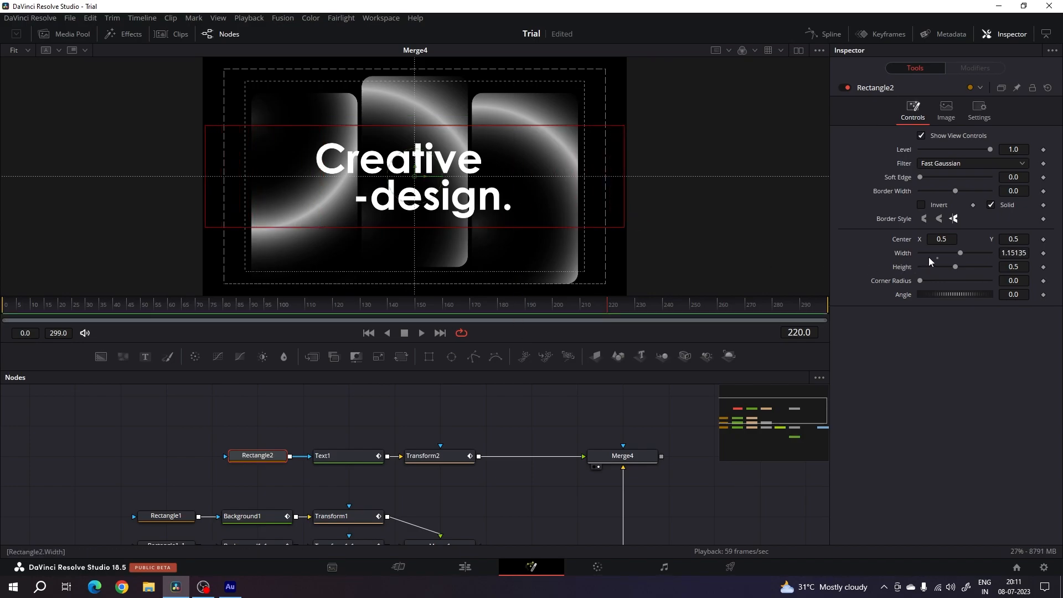
left_click(1012, 253)
type("1")
key("Tab")
type("1")
key("Tab")
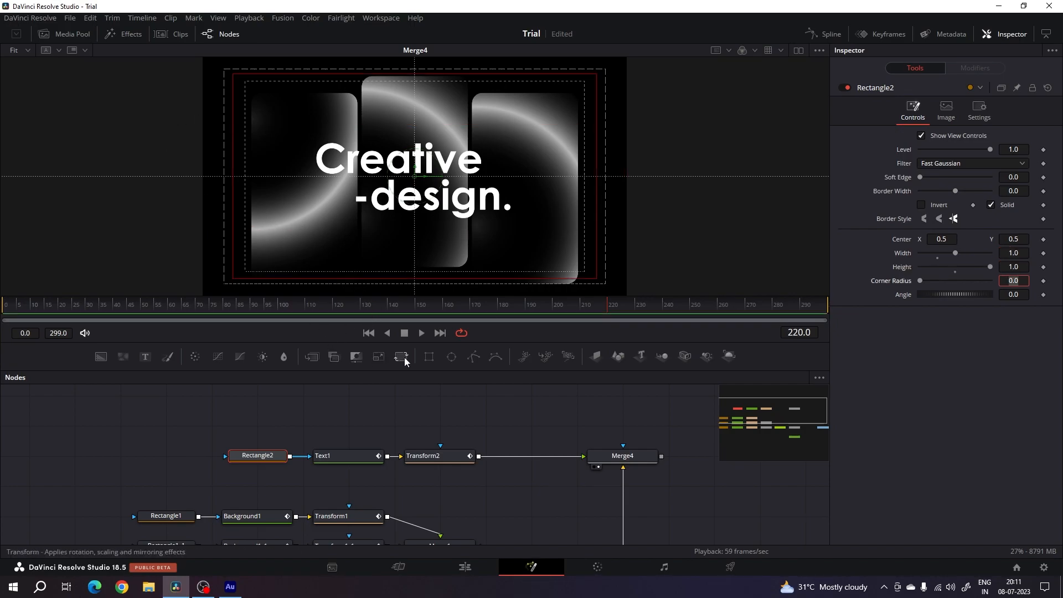
Step: Keyframe the title mask's center at frame 220, raise it to Y about 1.6 at frame 280, and scrub through the wipe
right_click(905, 241)
left_click(925, 245)
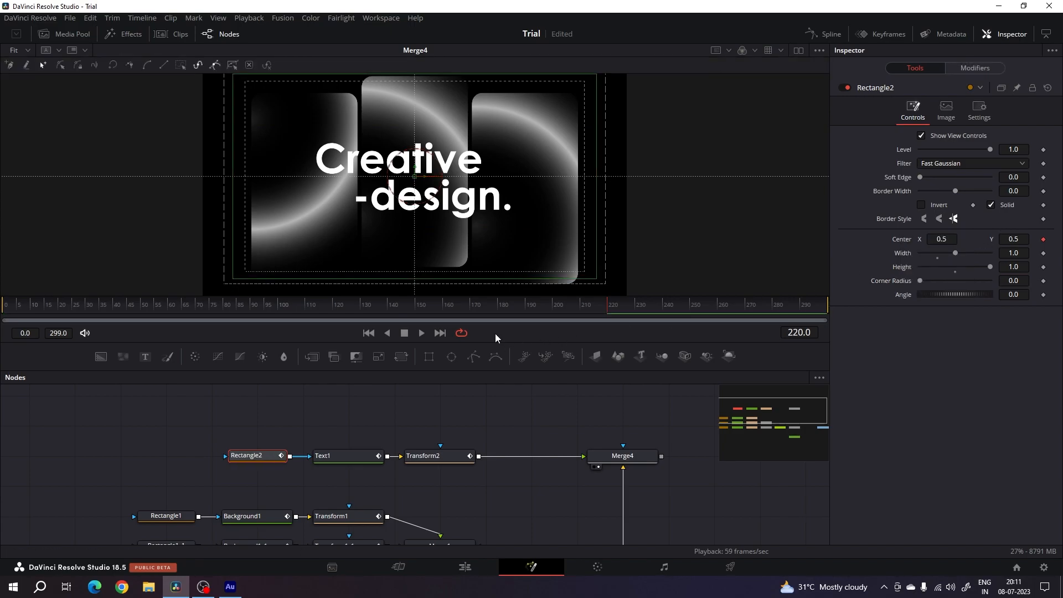
left_click_drag(613, 307, 773, 312)
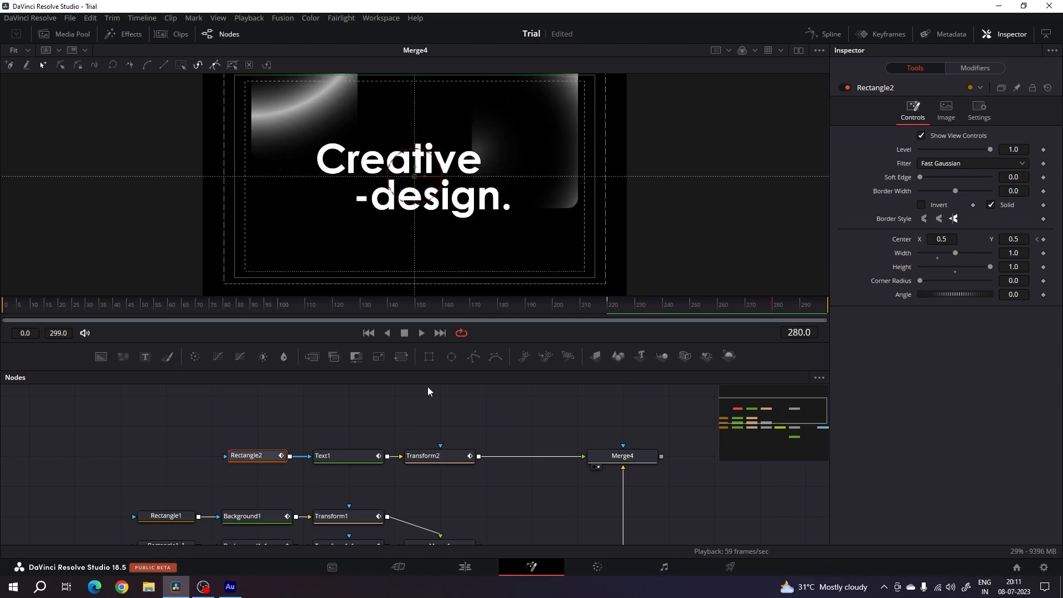
left_click_drag(416, 177, 431, 37)
scroll(478, 212, "up", 3)
left_click_drag(414, 120, 420, 29)
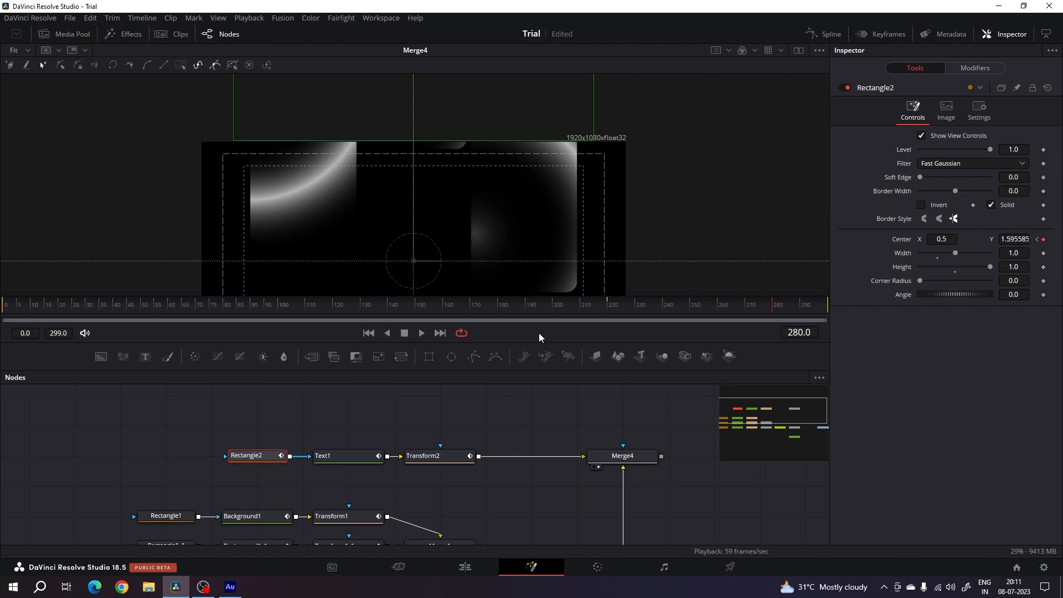
left_click_drag(573, 313, 663, 301)
left_click_drag(562, 242, 532, 171)
left_click_drag(667, 307, 691, 294)
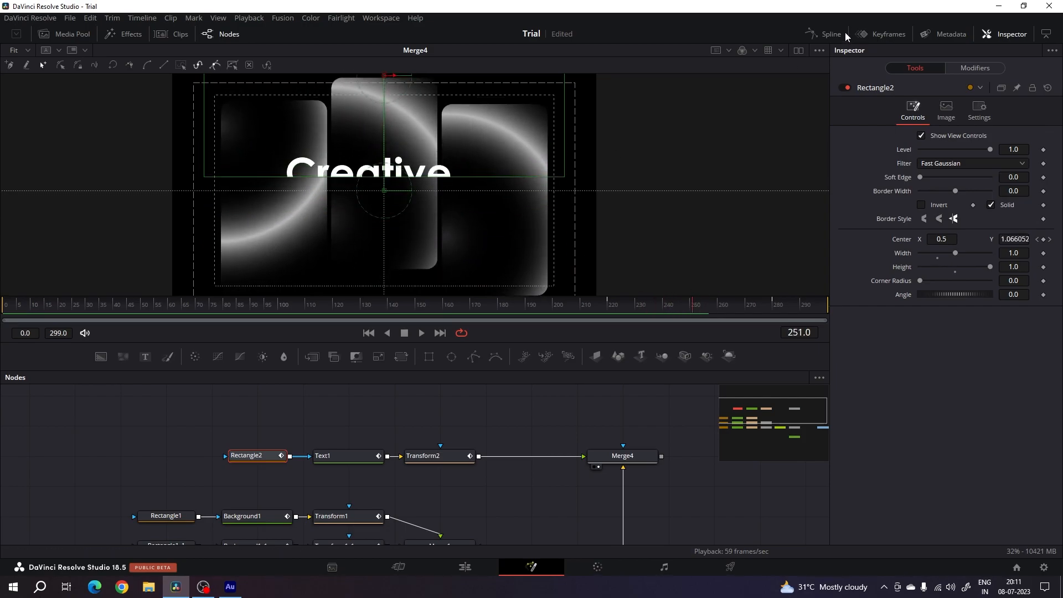
Step: Collapse the animated tools in the Spline editor and display only the title mask Rectangle2's curve
left_click(824, 35)
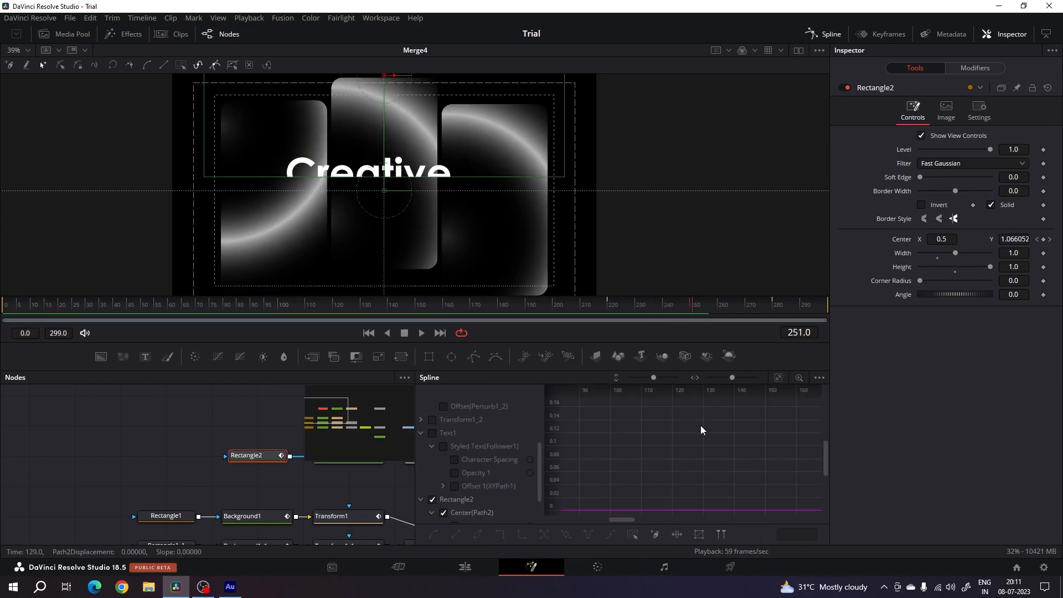
left_click(700, 427)
scroll(75, 434, "up", 3)
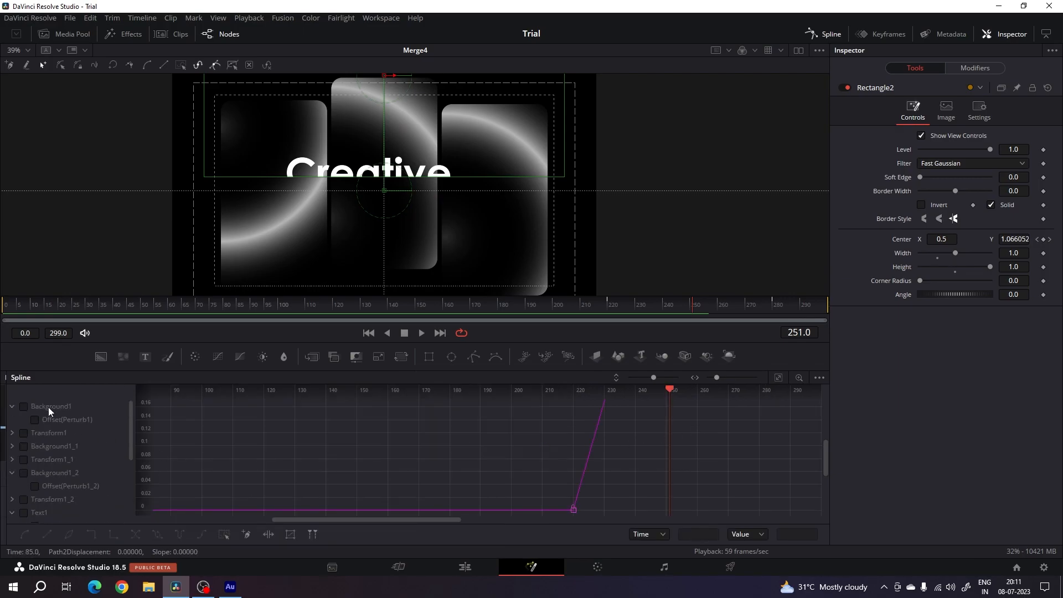
left_click(12, 460)
scroll(43, 461, "down", 2)
left_click(11, 446)
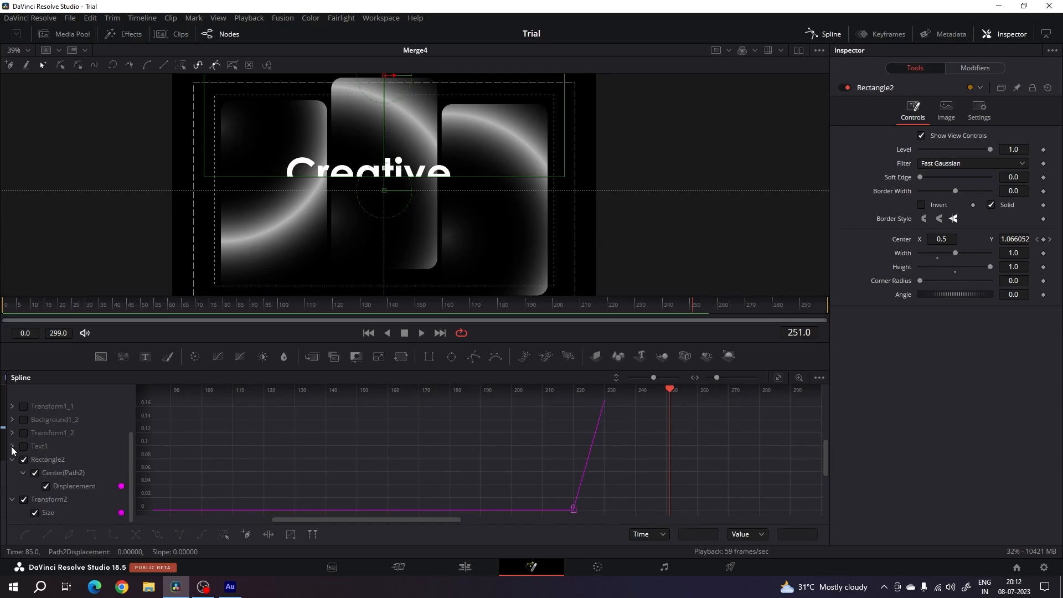
left_click(13, 459)
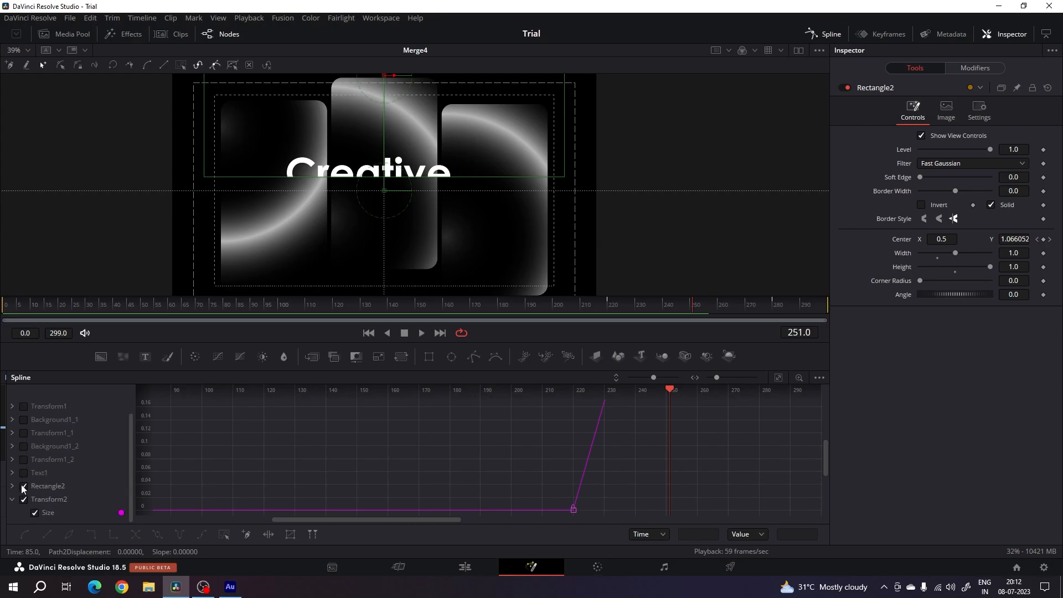
left_click(24, 487)
left_click(24, 499)
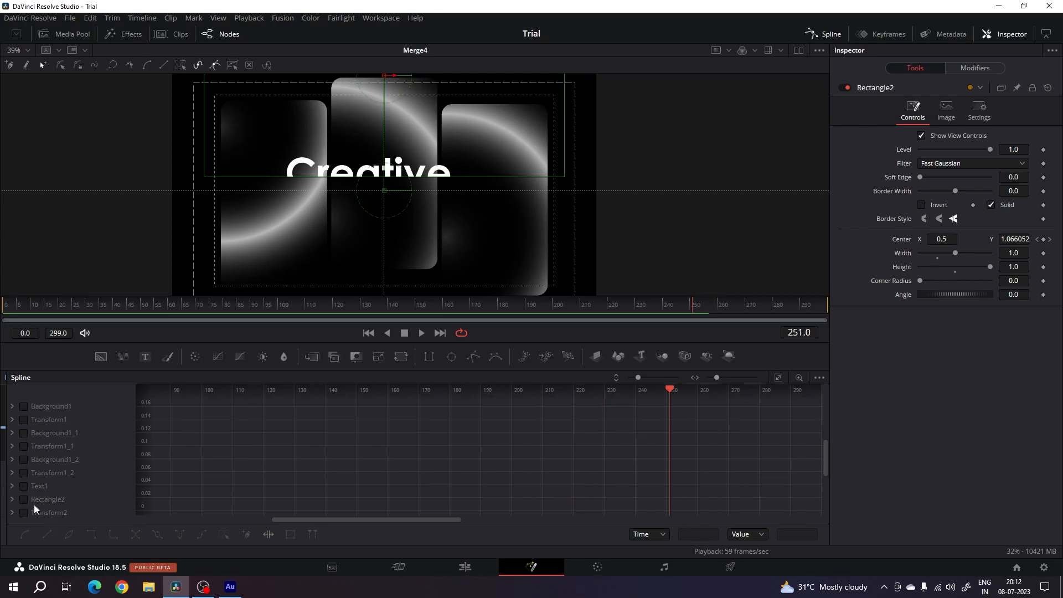
left_click(24, 499)
Step: Smooth the mask's displacement keyframes with the frame 220 handle stretched to frame 280, and preview the title's exit
scroll(770, 382, "up", 4)
left_click_drag(779, 402, 191, 516)
key("s")
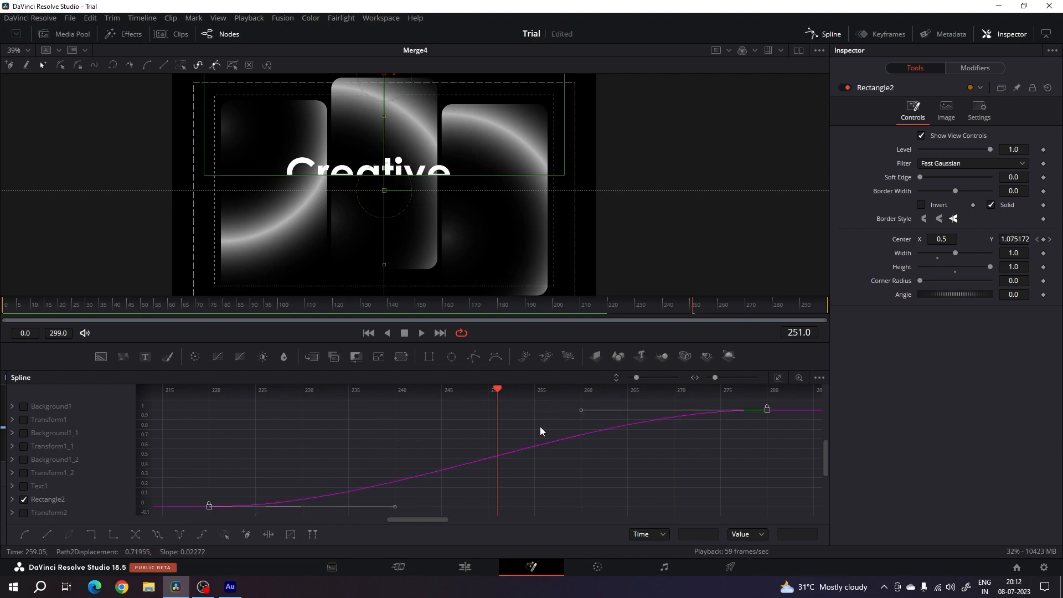
left_click_drag(685, 405, 765, 420)
left_click_drag(393, 509, 766, 510)
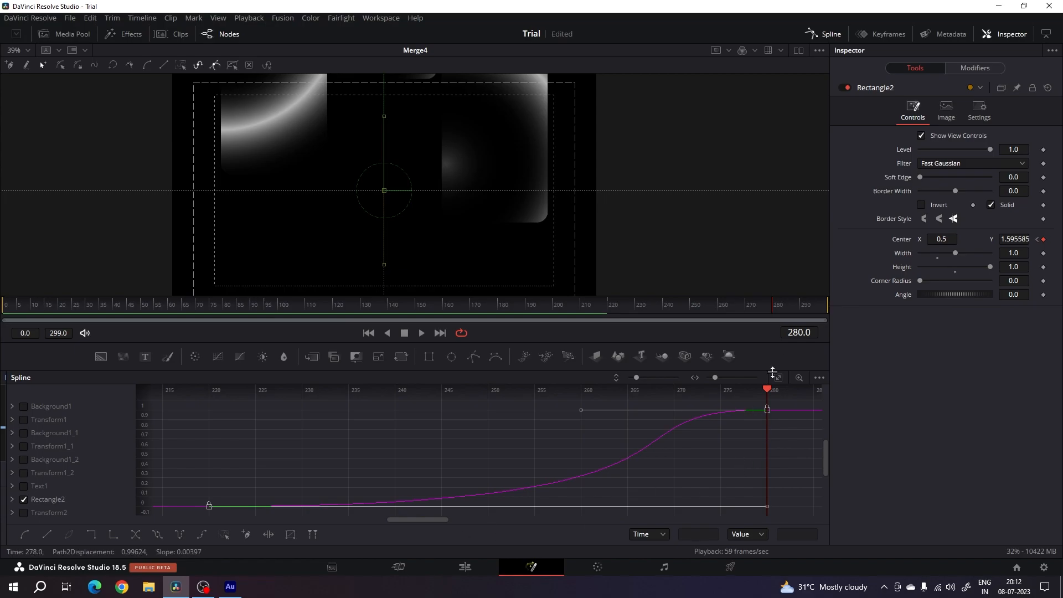
left_click(828, 35)
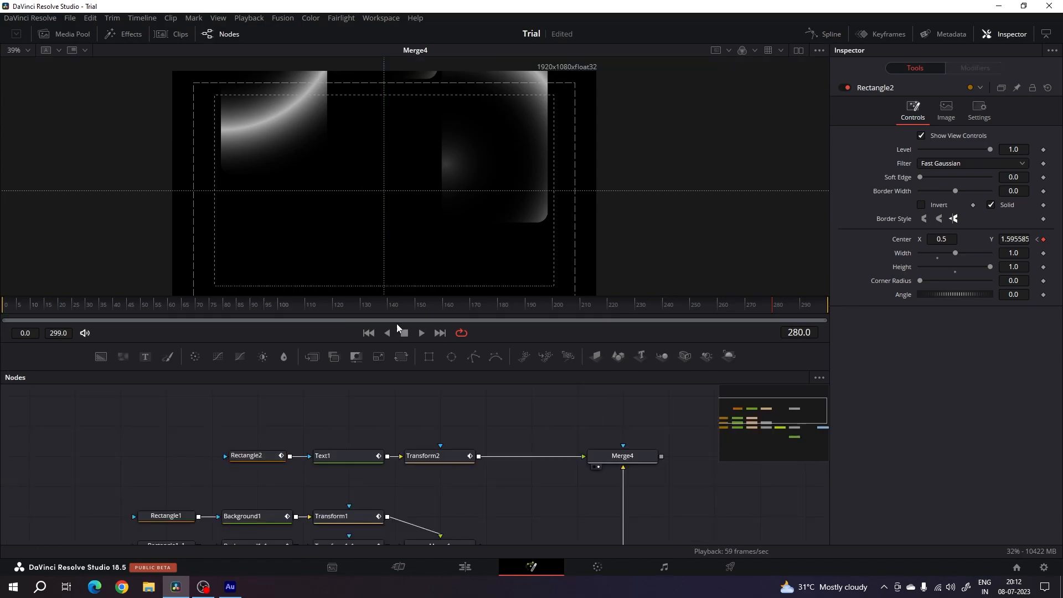
left_click(366, 332)
key("space")
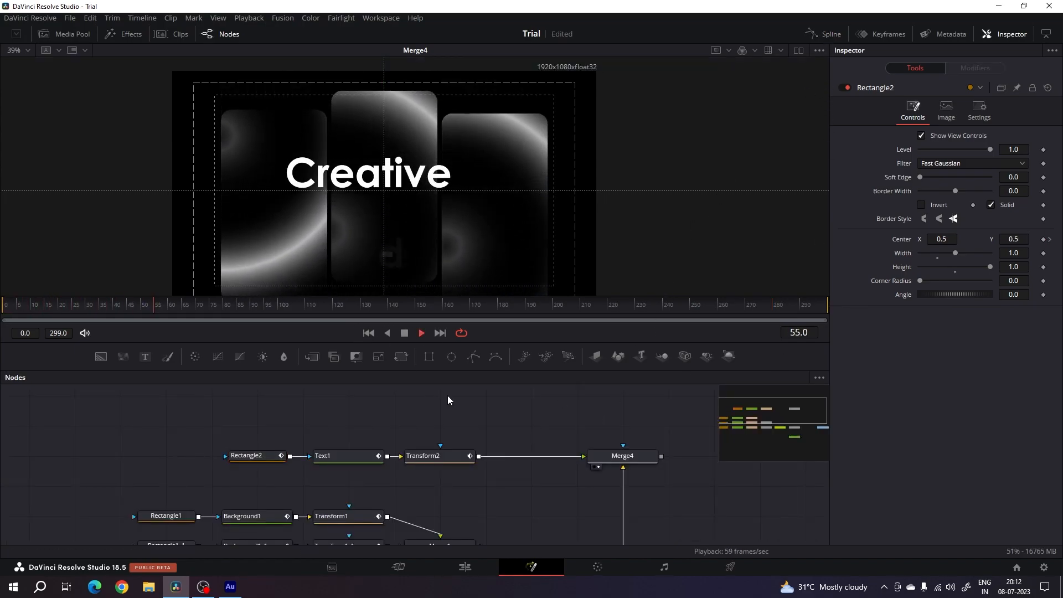
left_click_drag(424, 306, 824, 313)
Step: Move MediaOut1 beside Merge4, connect Merge4's output to it, and scrub the composition
left_click_drag(639, 504, 408, 449)
left_click_drag(531, 512, 545, 473)
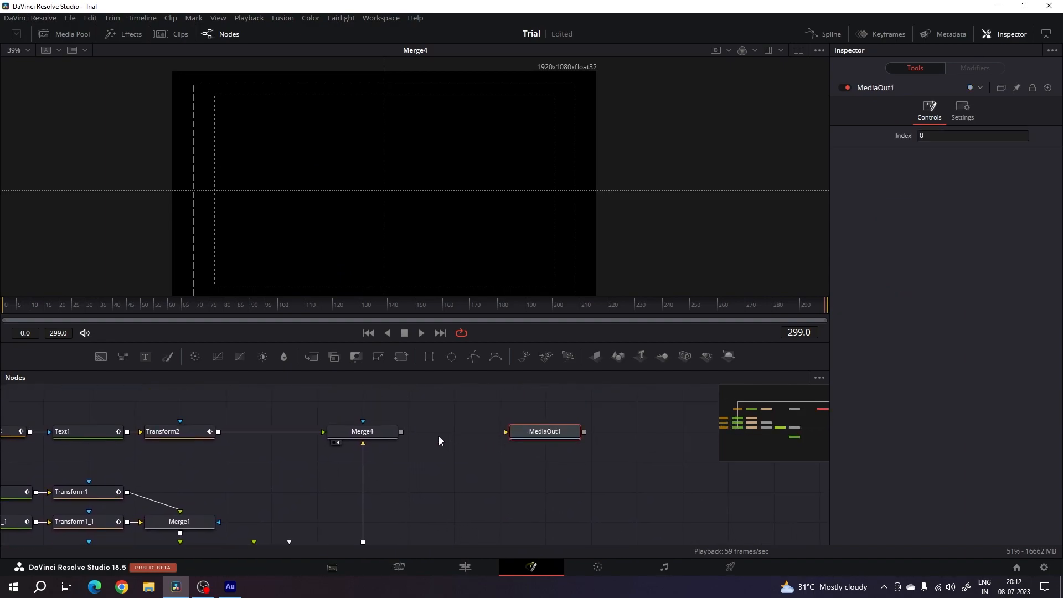
left_click_drag(401, 431, 608, 439)
left_click_drag(372, 304, 476, 304)
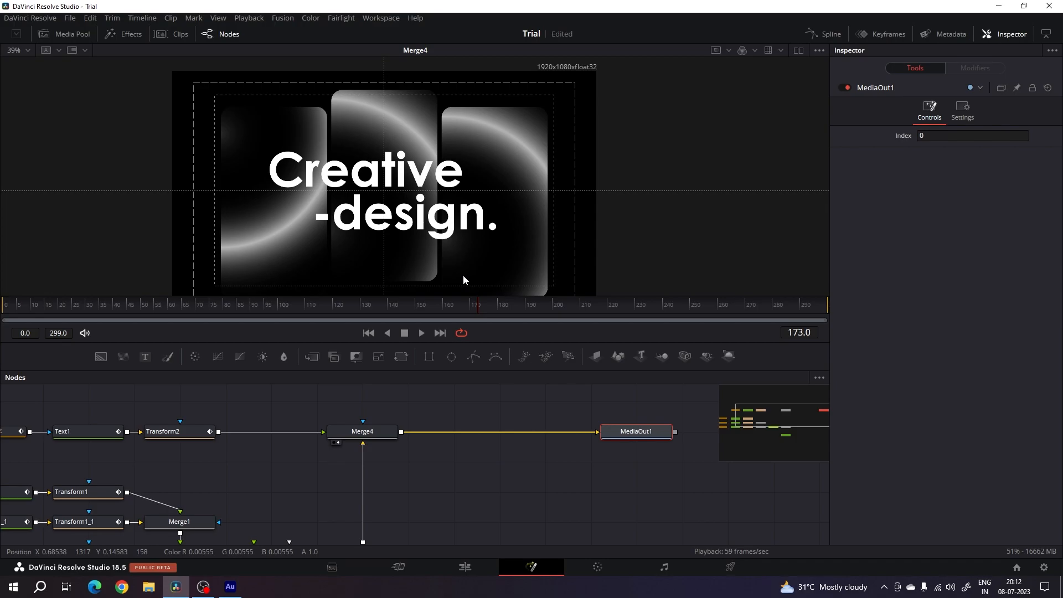
Step: Insert a Motion Blur node between Merge4 and MediaOut1 and scrub through the composition
left_click(381, 432)
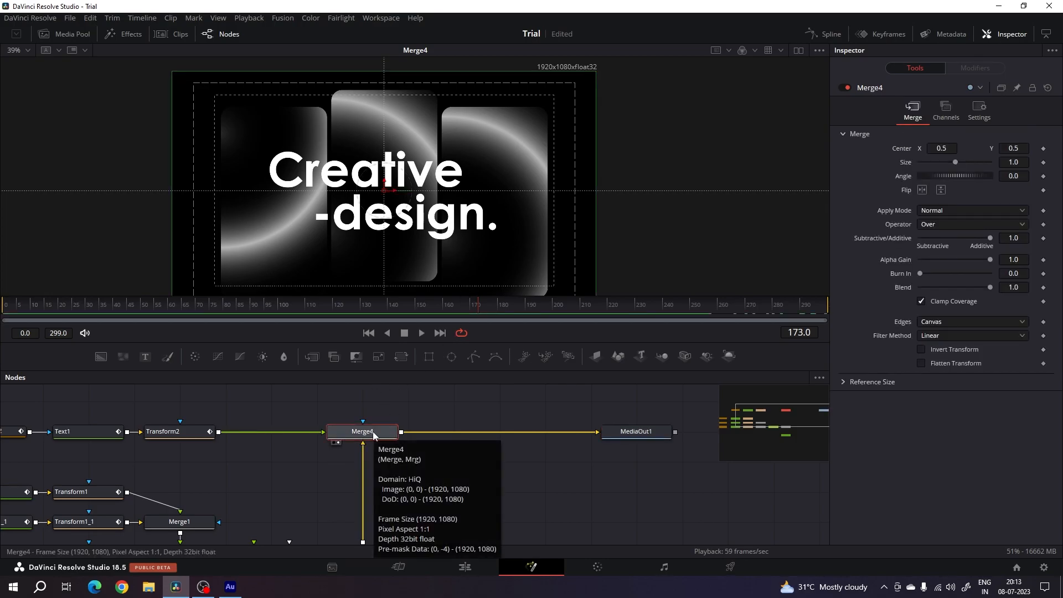
key("shift+space")
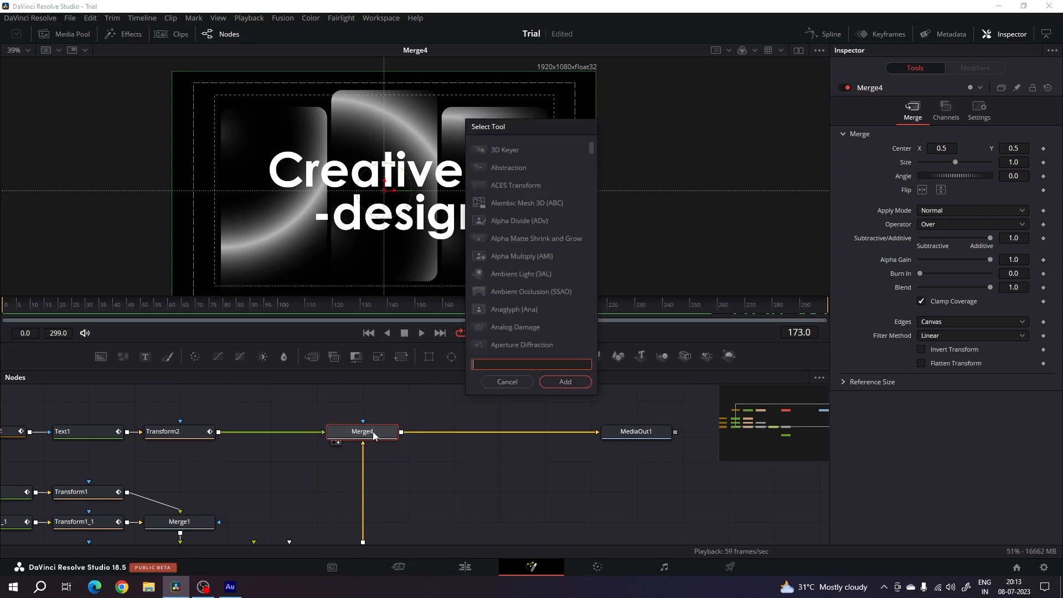
type("motio")
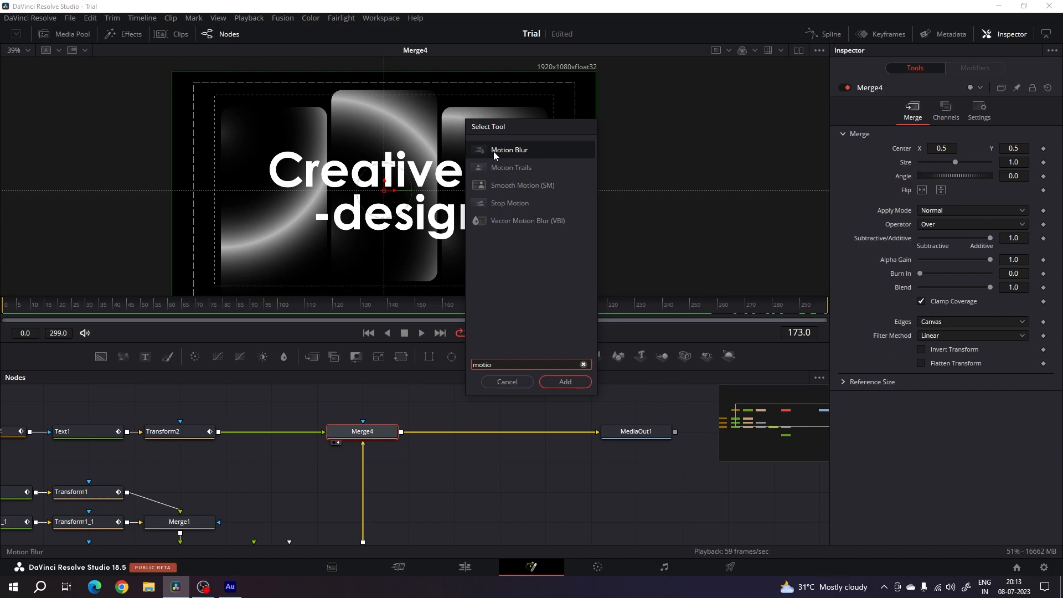
left_click(564, 382)
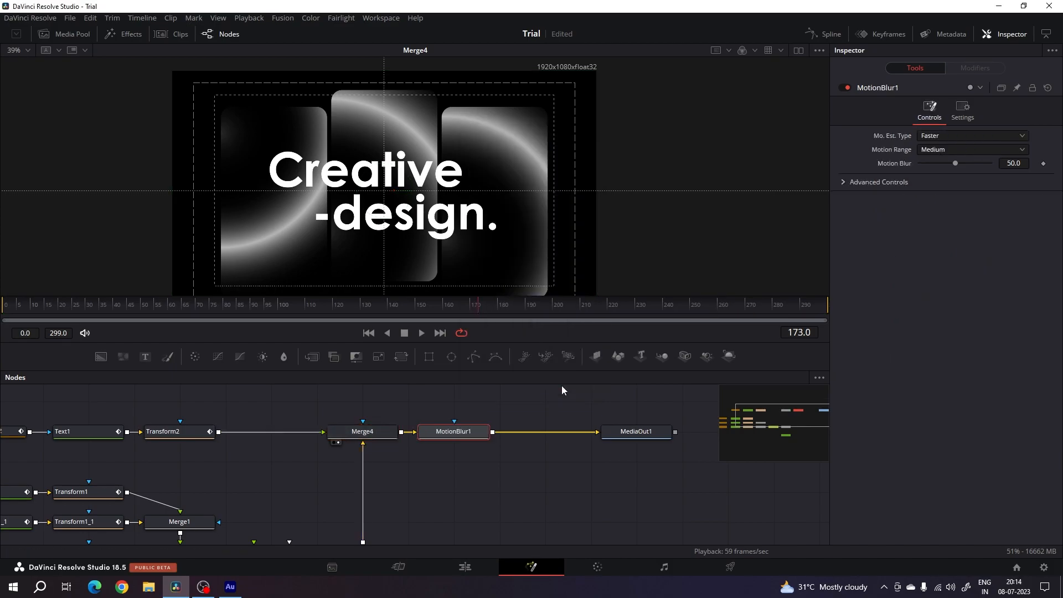
left_click(512, 408)
left_click_drag(456, 303, 659, 313)
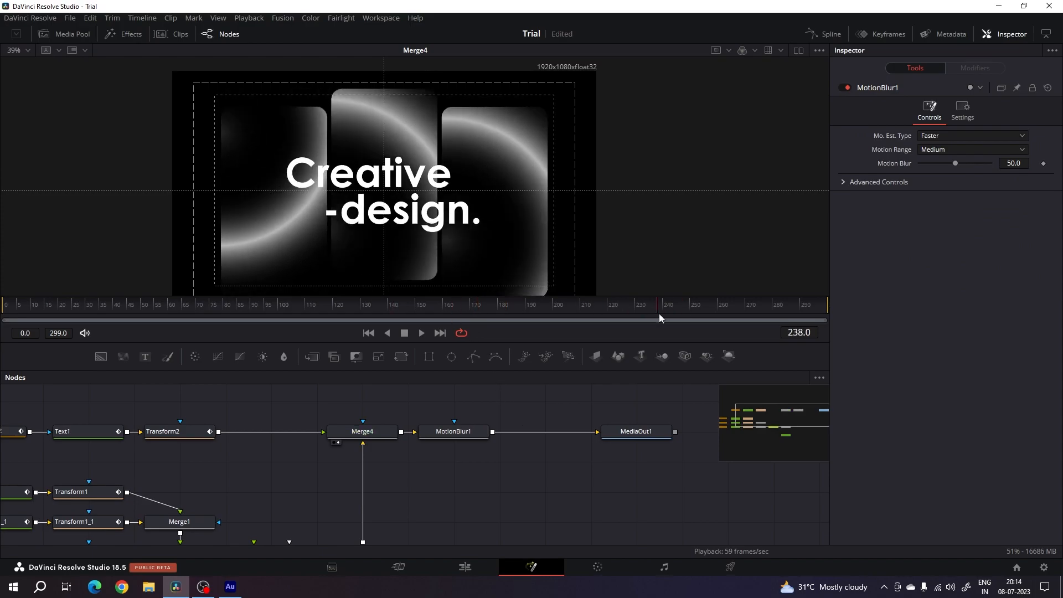
Step: Switch to the Edit page, enable looping, and play the Fusion clip full screen from the start
left_click(465, 567)
left_click_drag(596, 410, 354, 397)
key("space")
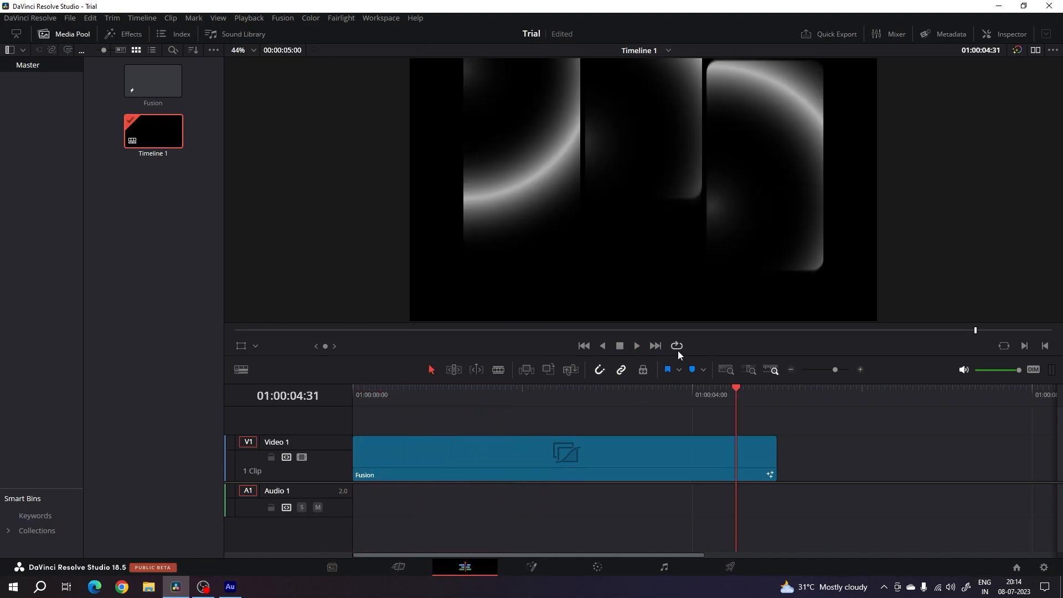
left_click(678, 351)
left_click_drag(617, 391, 348, 394)
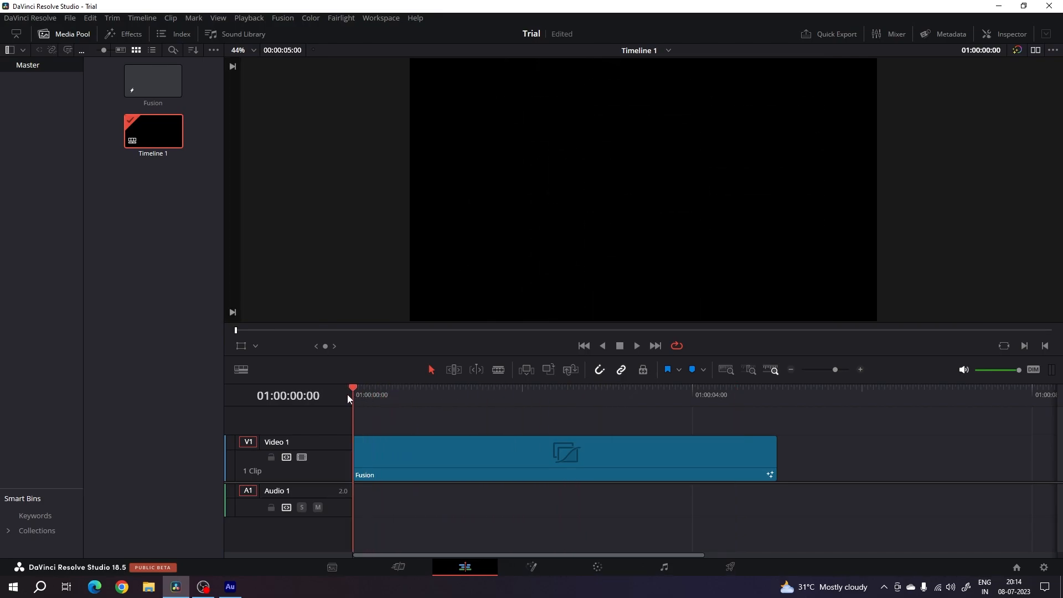
key("ctrl+f")
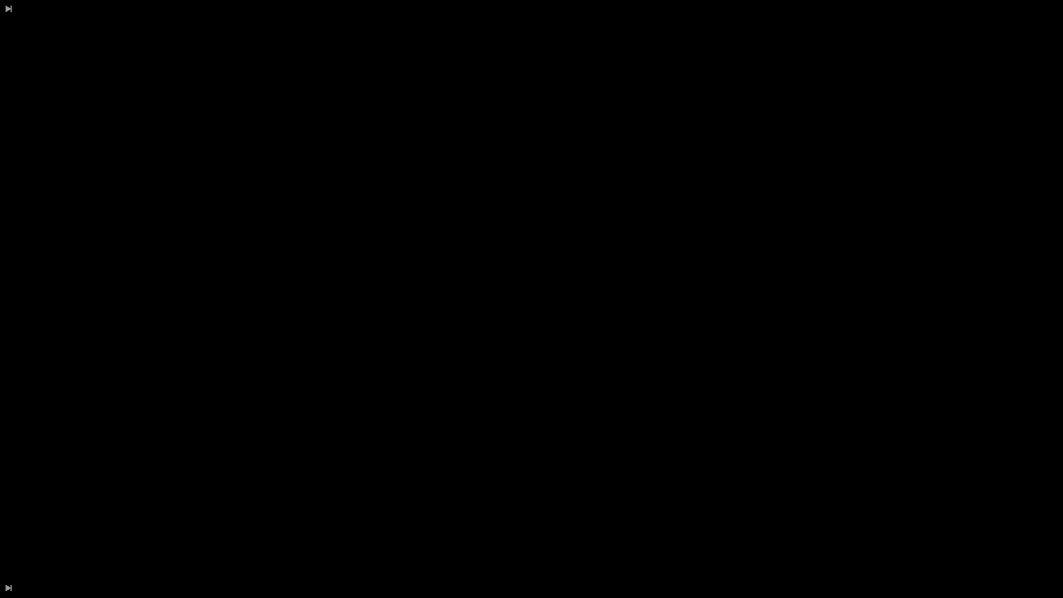
key("space")
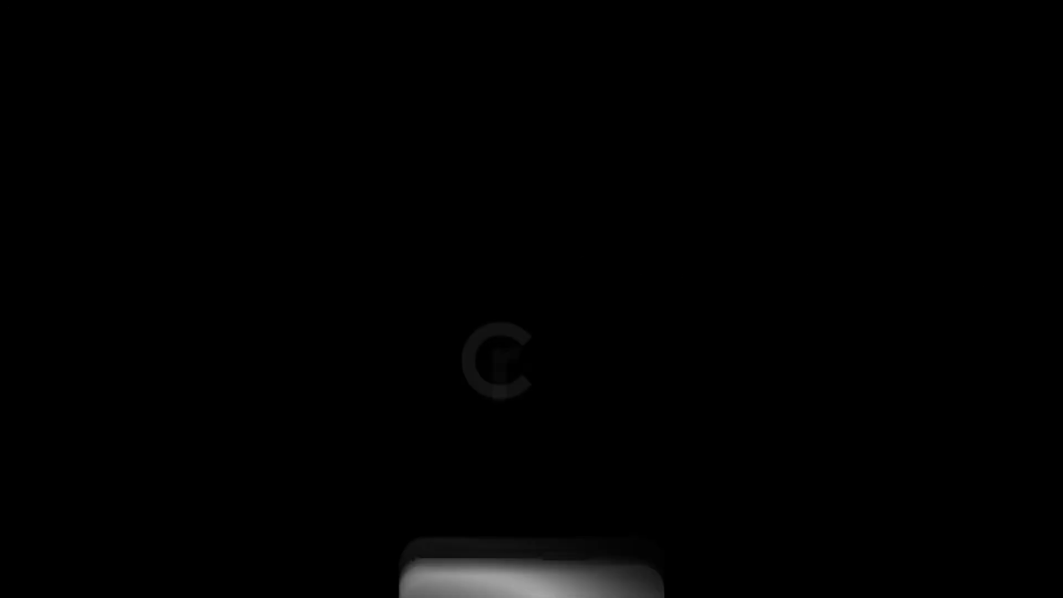